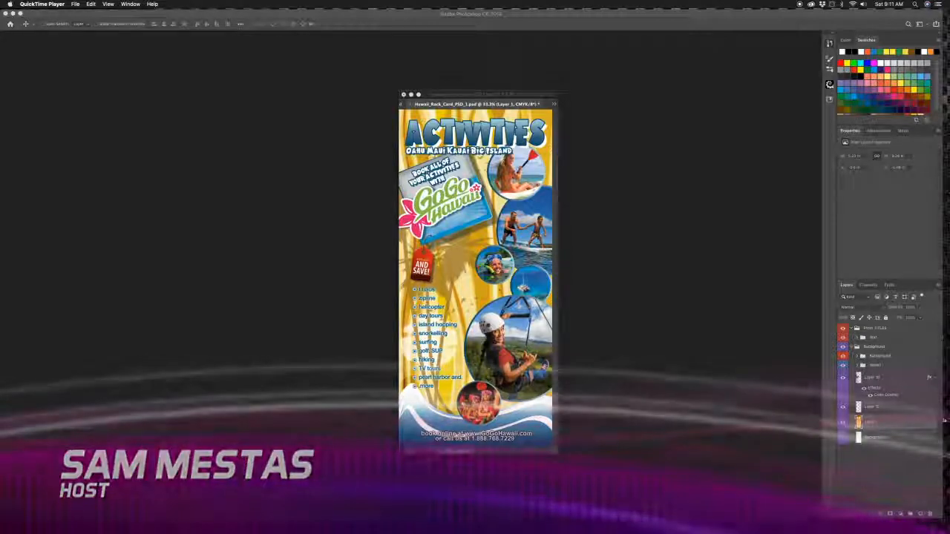
# Check the finished rack card's dimensions and resolution in the Image Size settings without changing them
pyautogui.click(92, 5)
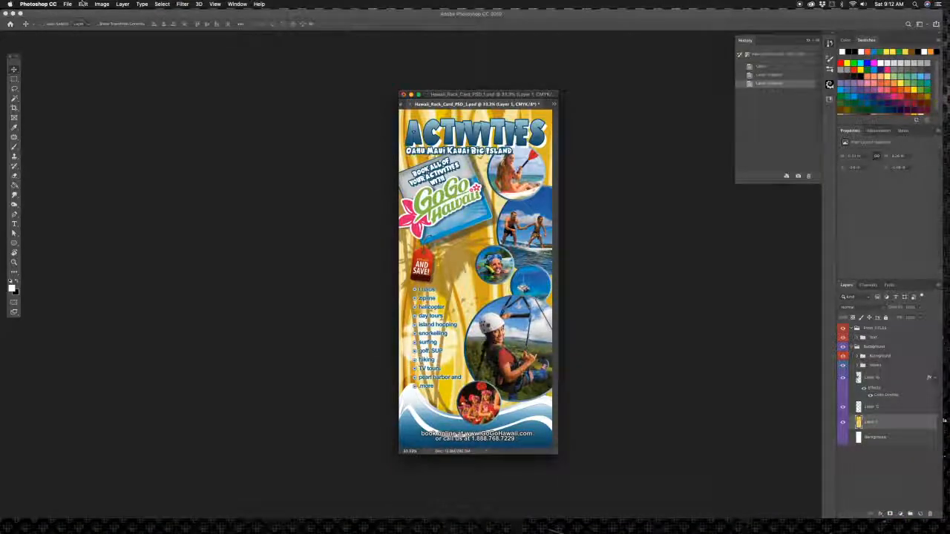
pyautogui.click(102, 4)
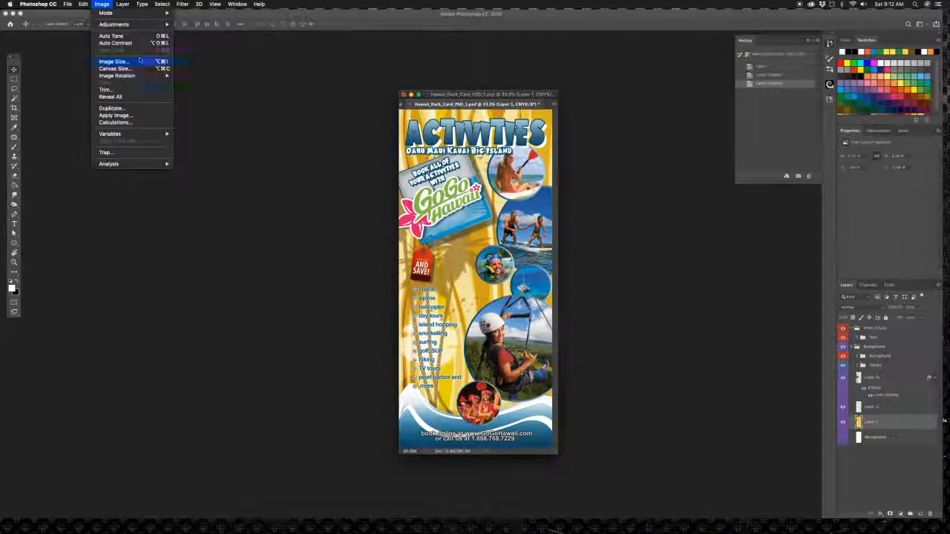
pyautogui.click(138, 60)
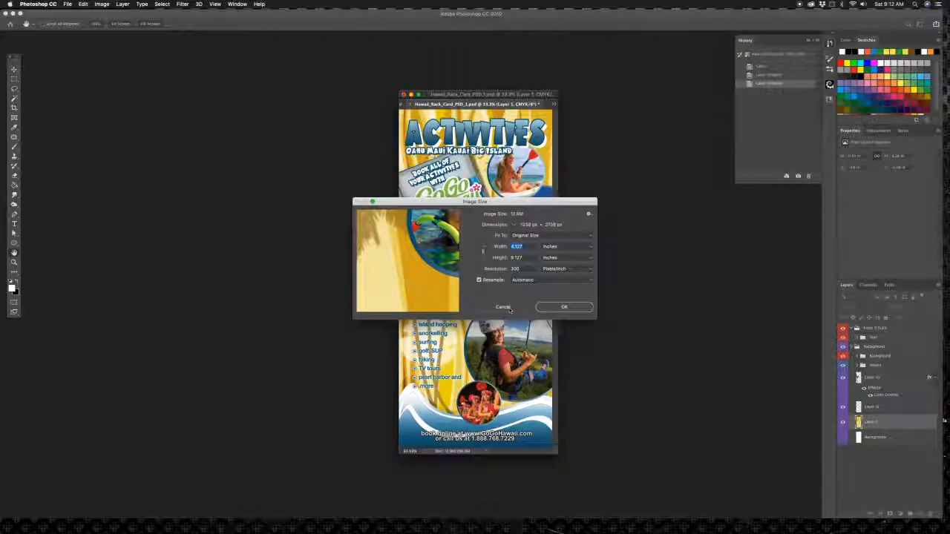
pyautogui.click(502, 306)
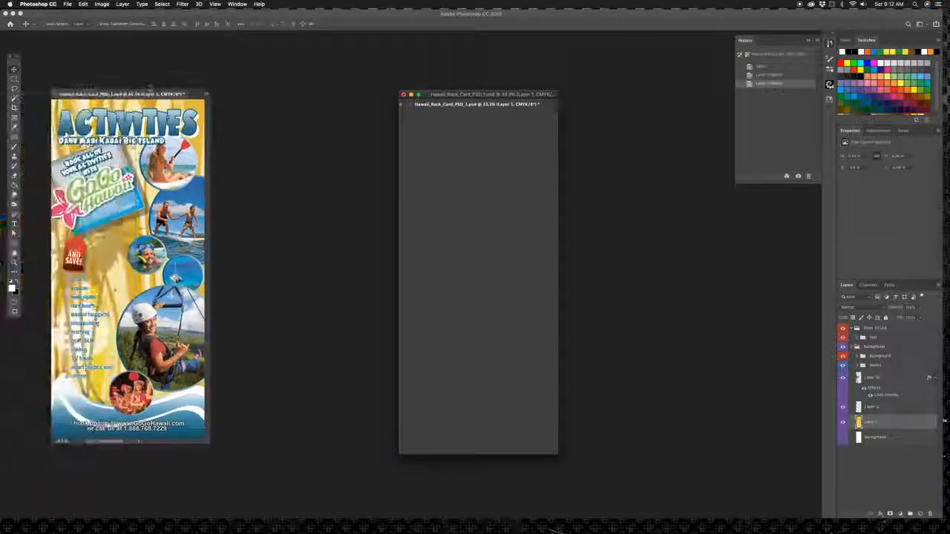
# Set the finished card aside, bring up the blank student START FILE copy, and select its grey base layer
pyautogui.moveTo(114, 94); pyautogui.dragTo(185, 89)
pyautogui.moveTo(468, 95); pyautogui.dragTo(458, 93)
pyautogui.click(131, 89)
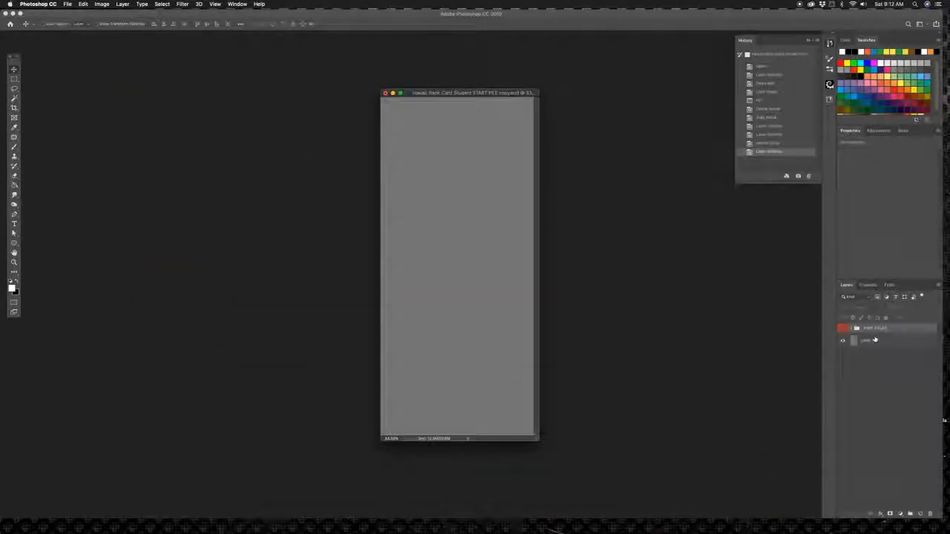
pyautogui.click(873, 340)
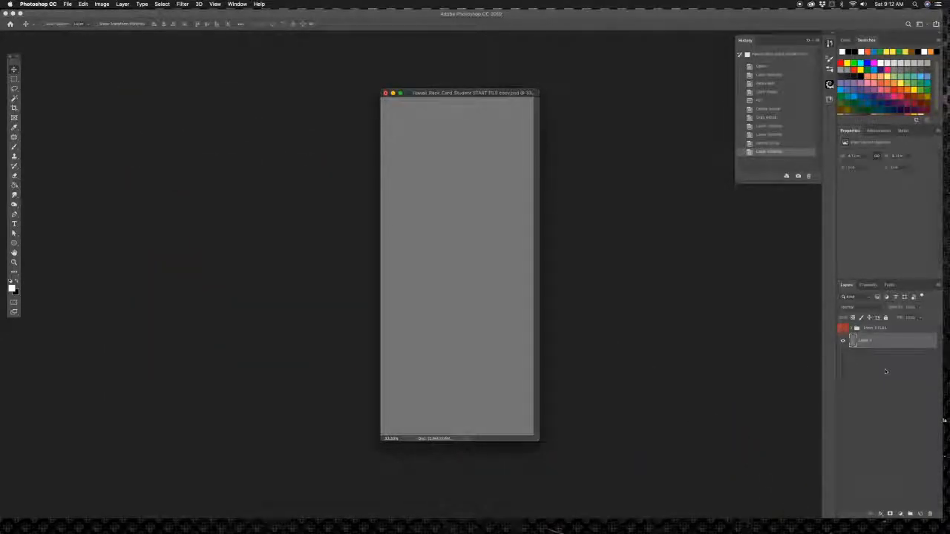
# Open Colorful_Background_9.jpg from the GRAPHICS folder of the rack card files
pyautogui.press('super+o')
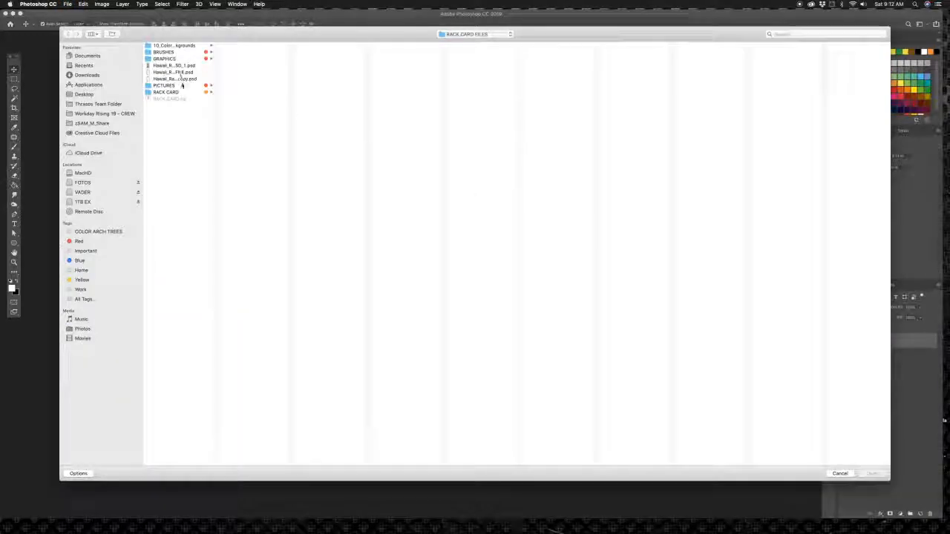
pyautogui.click(165, 87)
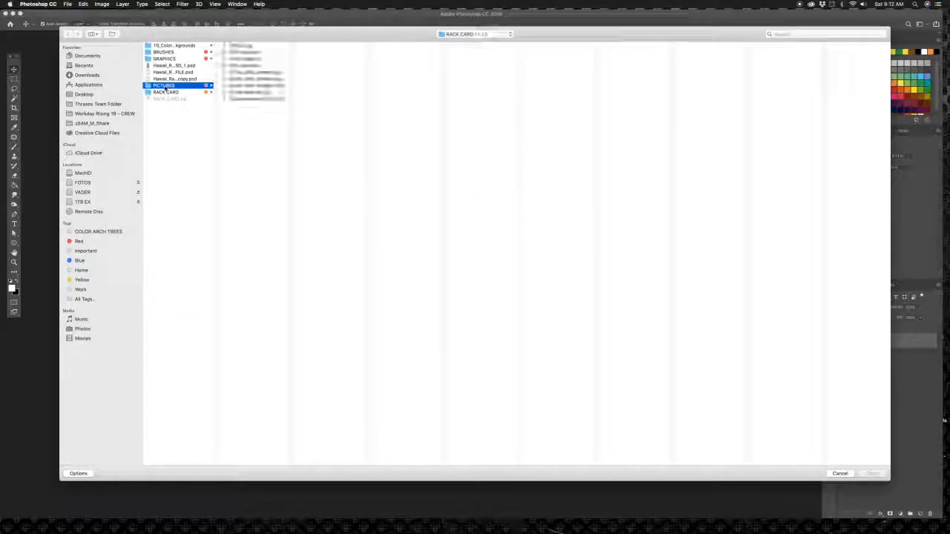
pyautogui.click(169, 59)
pyautogui.click(254, 52)
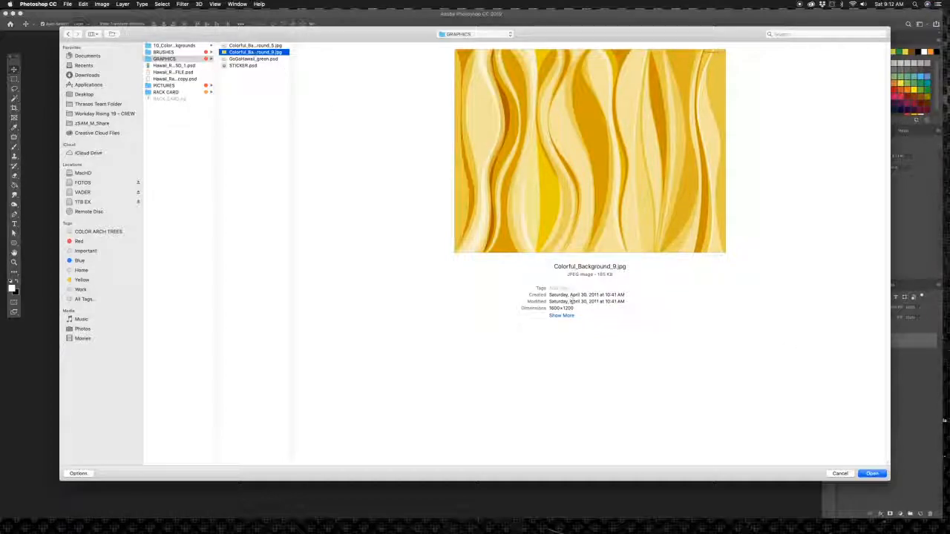
pyautogui.click(878, 477)
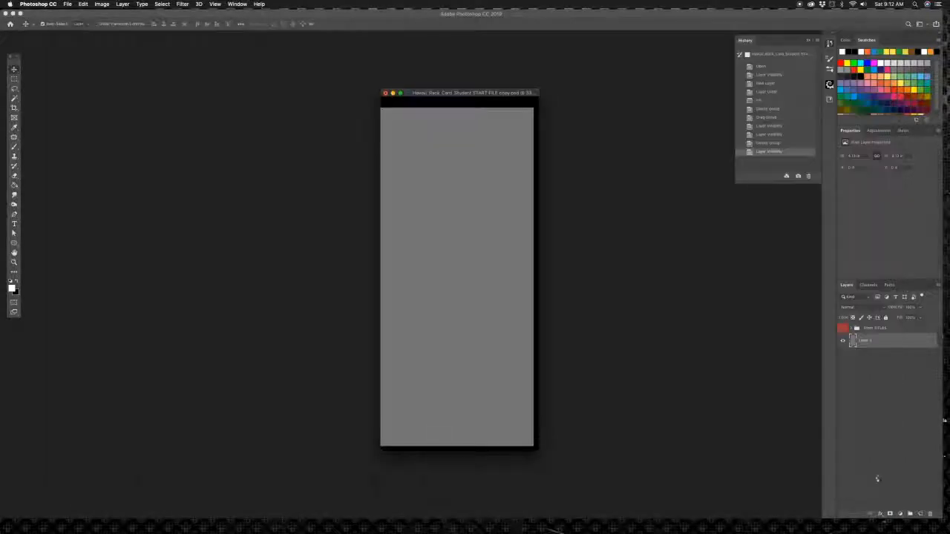
# Float the yellow wave image in its own window beside the blank rack card and copy its layer onto the card
pyautogui.press('super+minus')
pyautogui.press('super+minus')
pyautogui.press('super+minus')
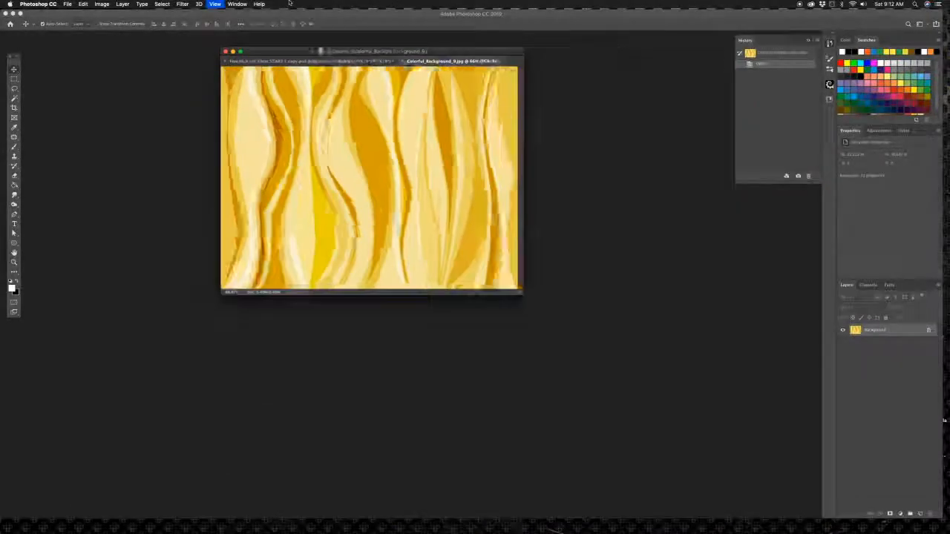
pyautogui.moveTo(356, 61); pyautogui.dragTo(645, 345)
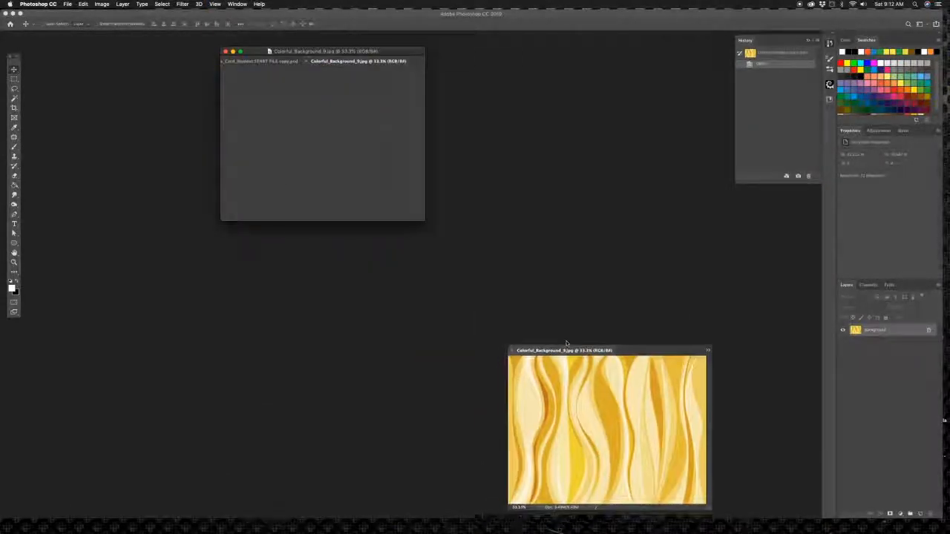
pyautogui.moveTo(424, 210); pyautogui.dragTo(424, 432)
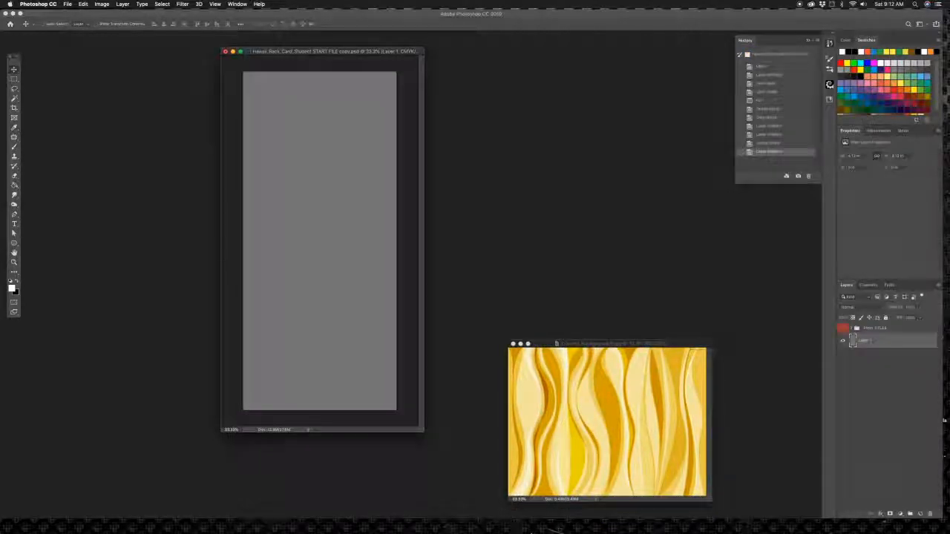
pyautogui.moveTo(616, 343); pyautogui.dragTo(639, 297)
pyautogui.moveTo(895, 330); pyautogui.dragTo(334, 276)
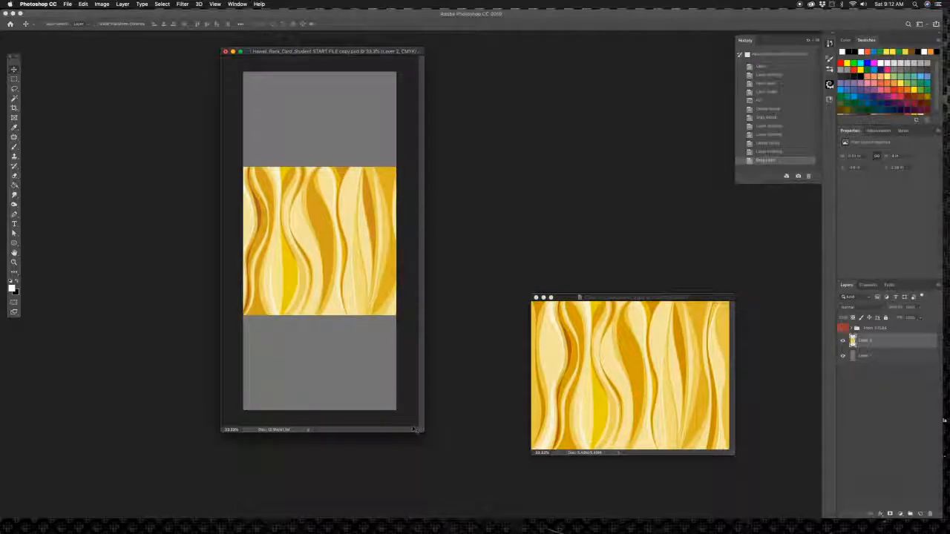
# Stretch the yellow wave layer vertically with Free Transform until it reaches the card's upper and lower edges
pyautogui.moveTo(425, 434); pyautogui.dragTo(525, 515)
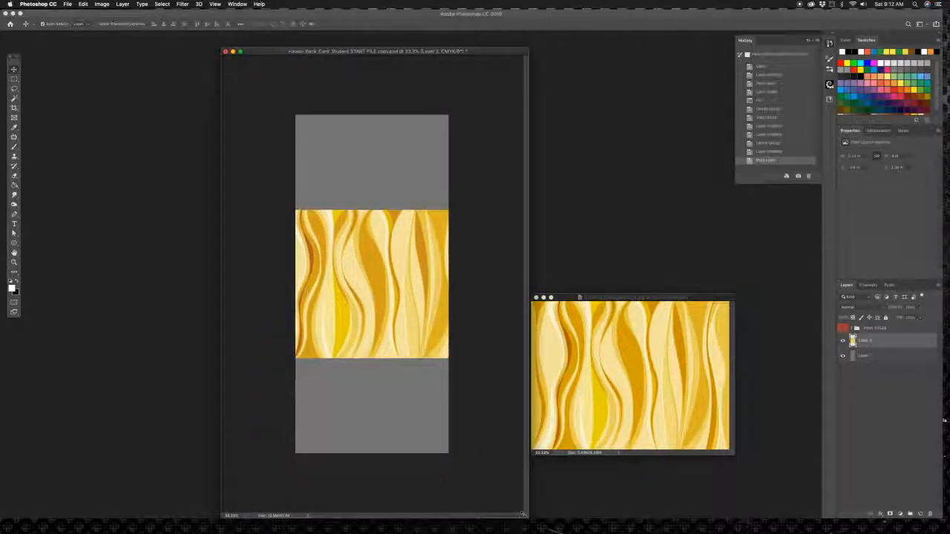
pyautogui.press('super+t')
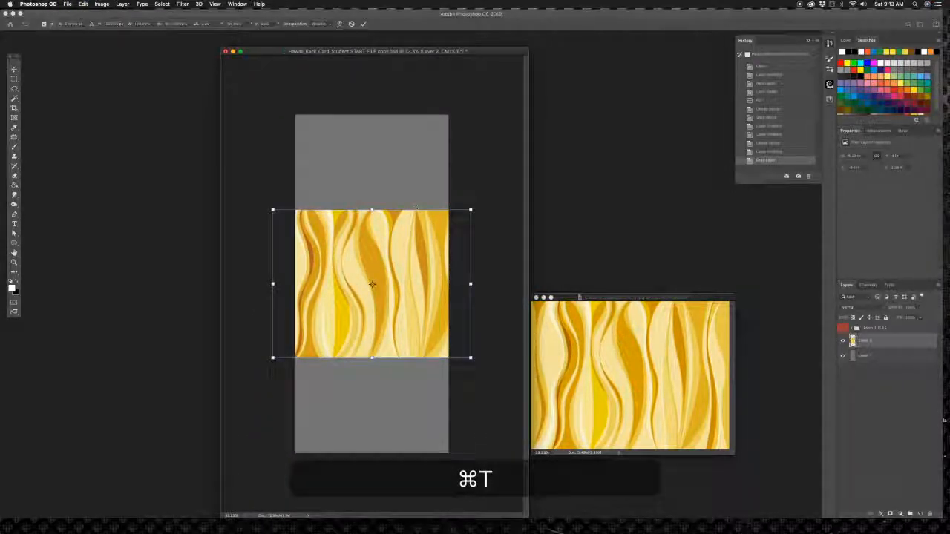
pyautogui.moveTo(372, 211); pyautogui.dragTo(372, 115)
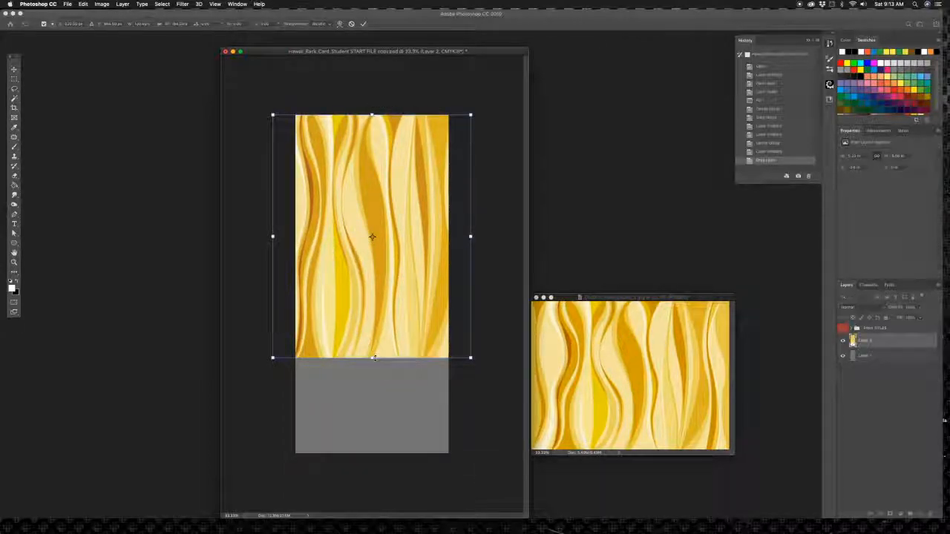
pyautogui.moveTo(370, 369); pyautogui.dragTo(383, 457)
pyautogui.press('Return')
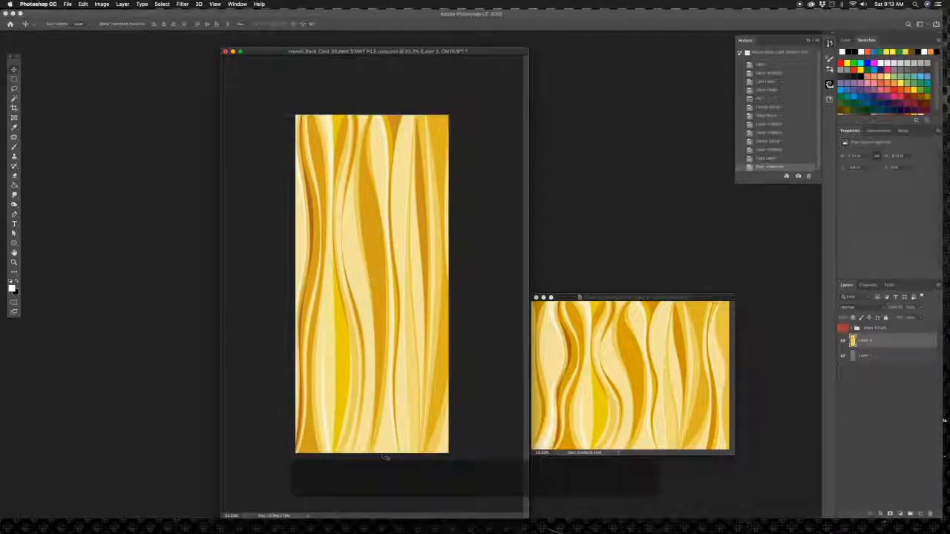
# Close the Colorful_Background_9.jpg source image and rename the stretched wave layer on the rack card
pyautogui.click(538, 311)
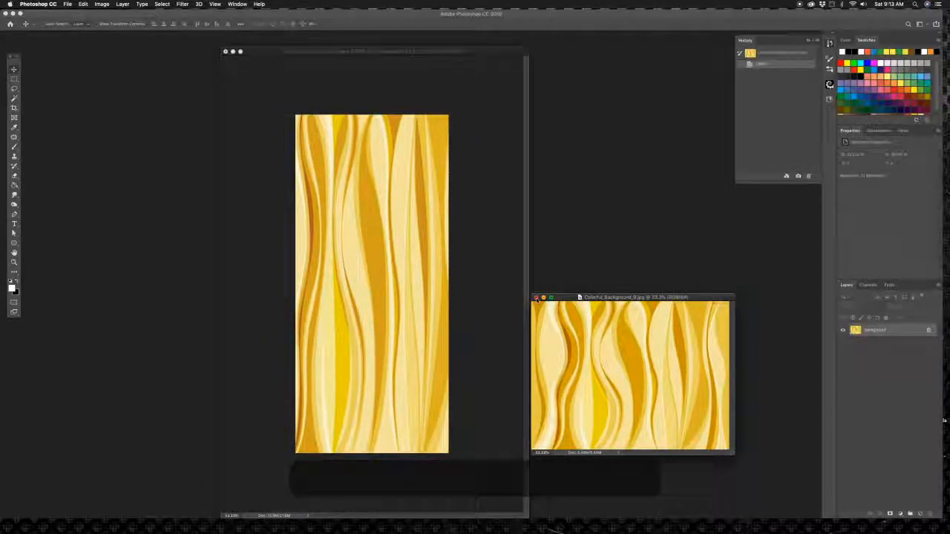
pyautogui.click(536, 298)
pyautogui.moveTo(441, 55); pyautogui.dragTo(537, 46)
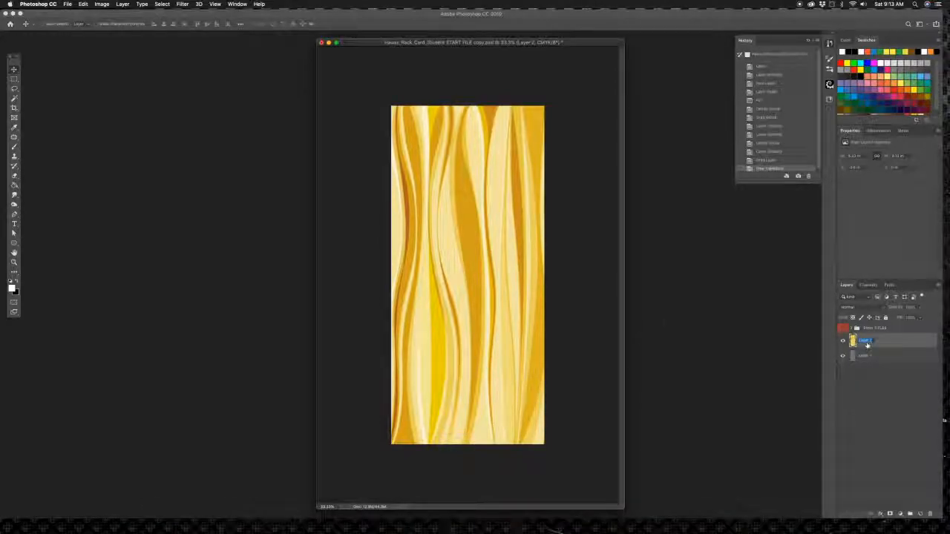
pyautogui.press('Return')
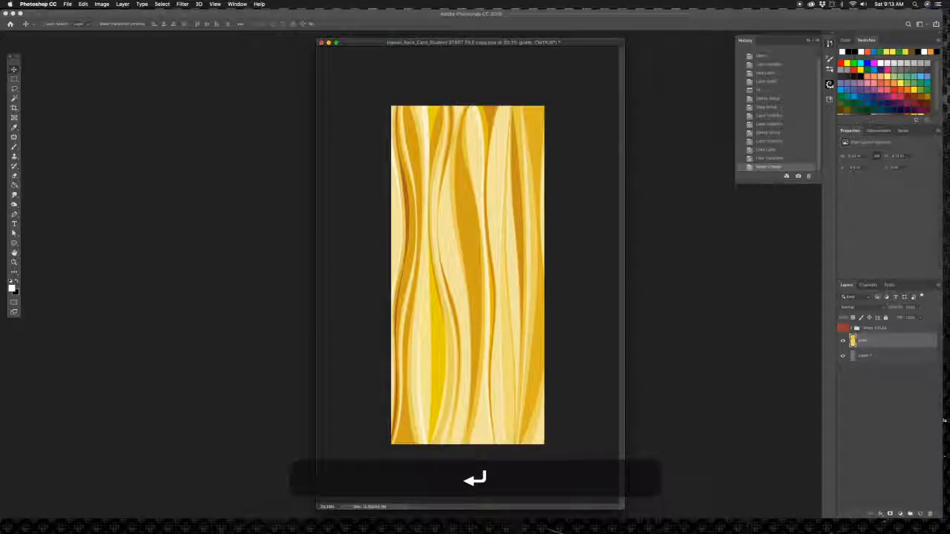
# Show the finished card beside the working file, choose the Ellipse tool, and undo the finished card's last layer visibility change
pyautogui.click(801, 524)
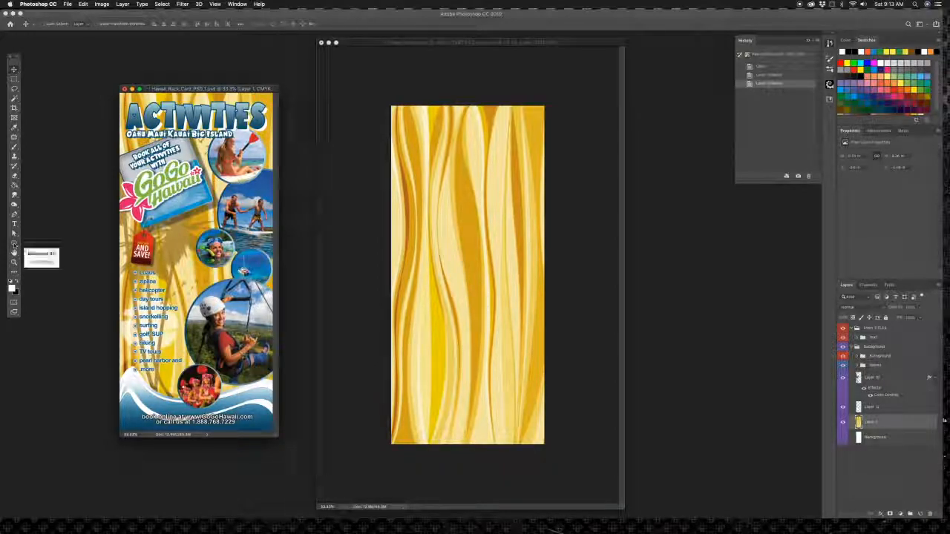
pyautogui.click(14, 244)
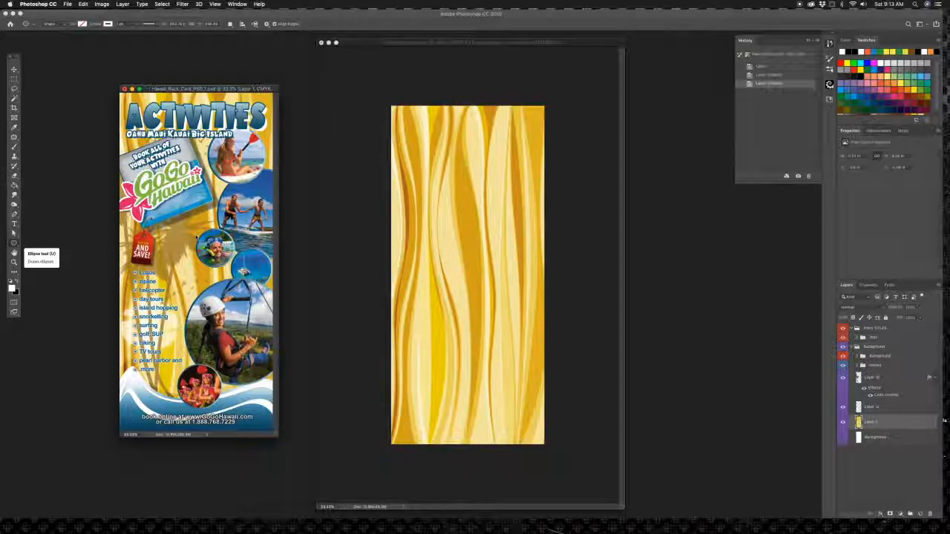
pyautogui.press('z')
pyautogui.press('z')
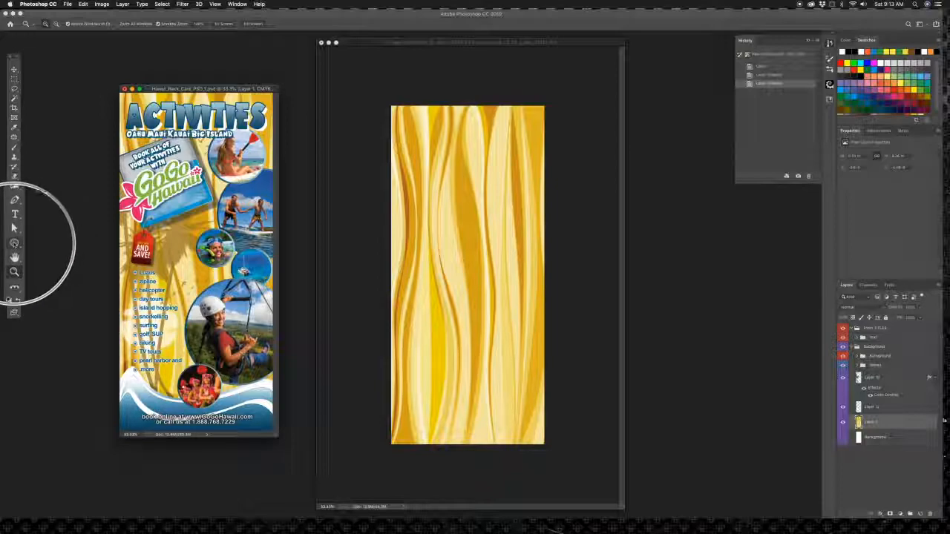
pyautogui.click(14, 244)
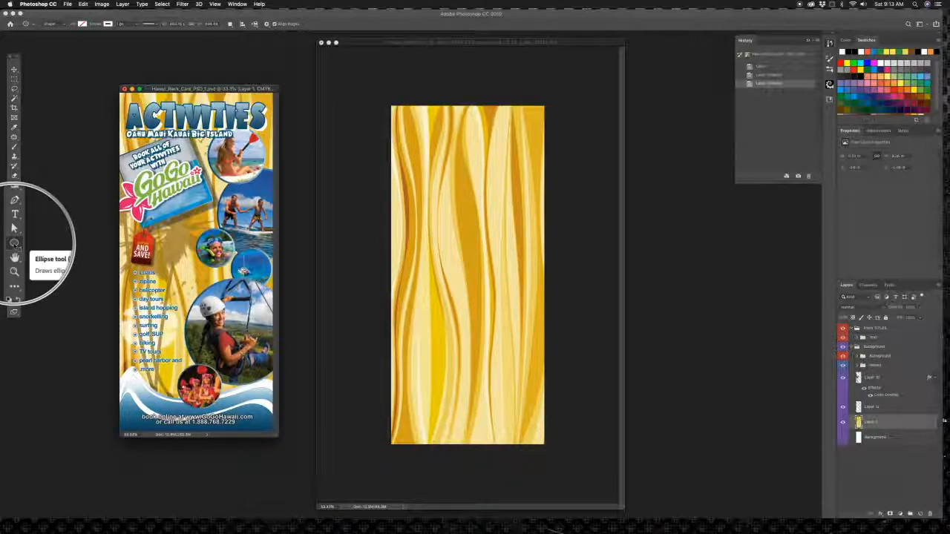
pyautogui.press('cmd+z')
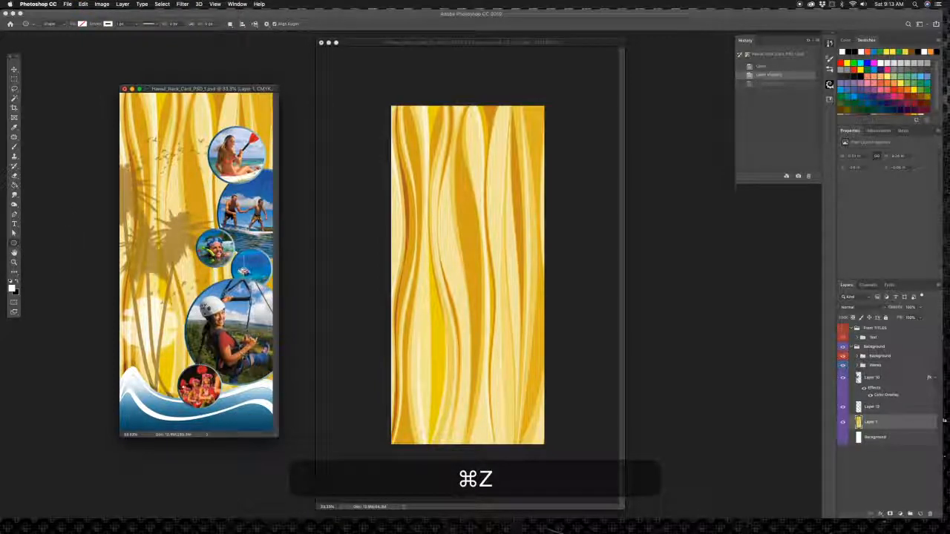
# In the working file, restore the default colours and draw a circle about 854 px wide over the card's lower right edge
pyautogui.click(512, 319)
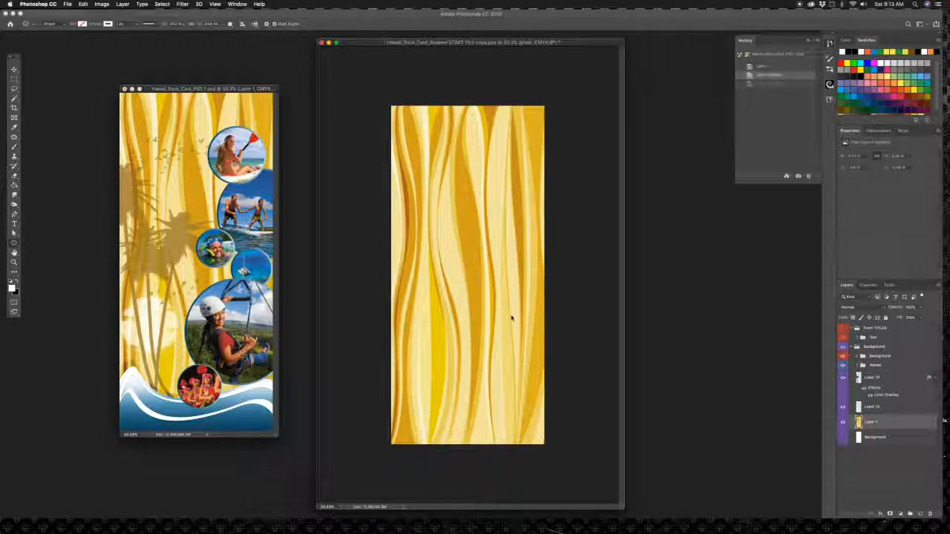
pyautogui.moveTo(536, 323); pyautogui.dragTo(511, 318)
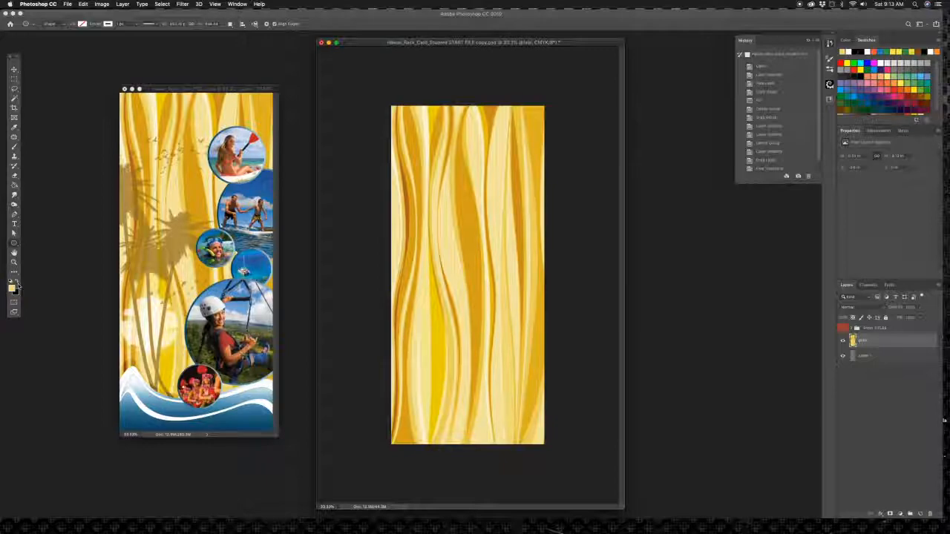
pyautogui.press('d')
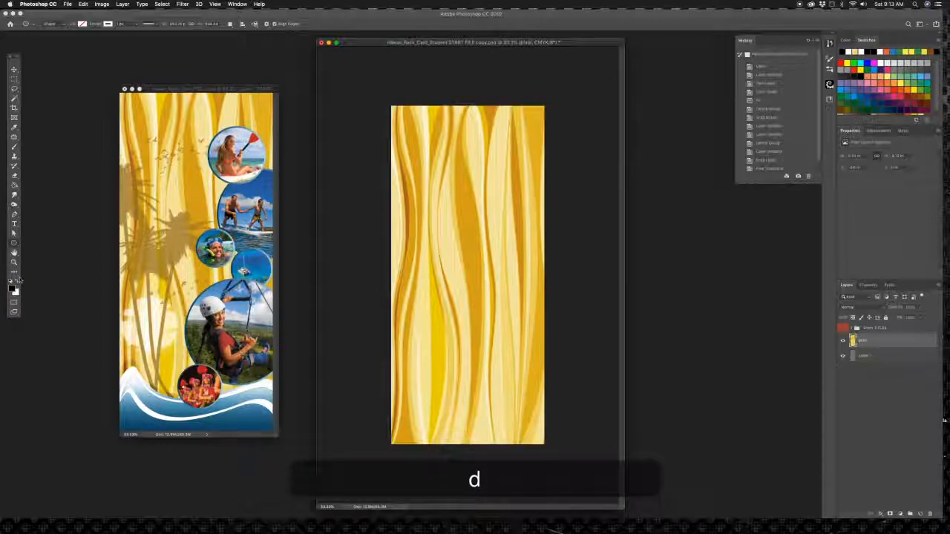
pyautogui.moveTo(501, 312); pyautogui.dragTo(697, 256)
# Set the circle's stroke and give the shape a white fill
pyautogui.click(107, 24)
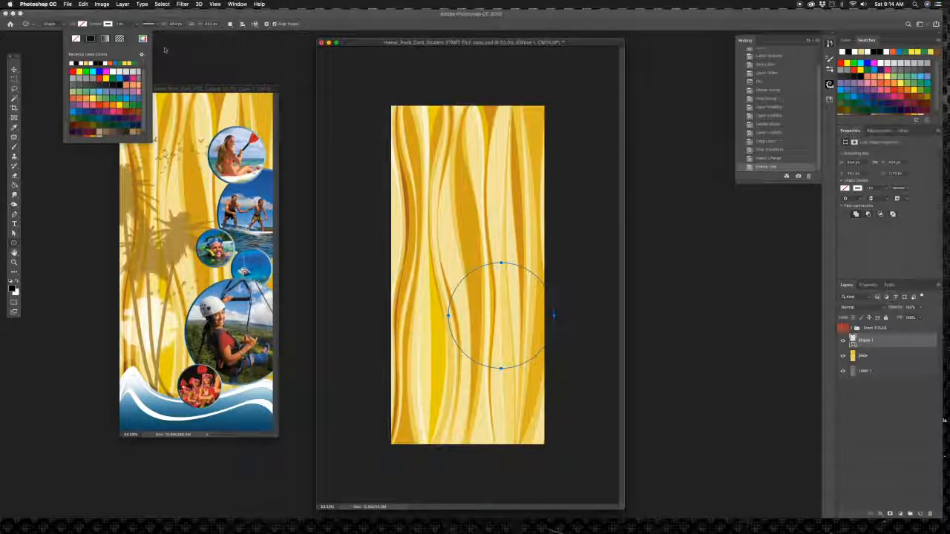
pyautogui.click(81, 25)
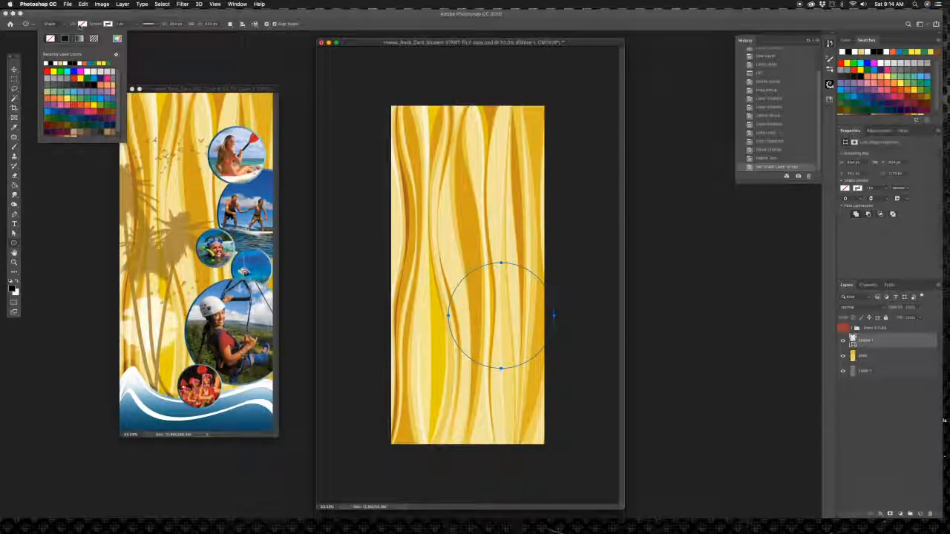
pyautogui.click(47, 62)
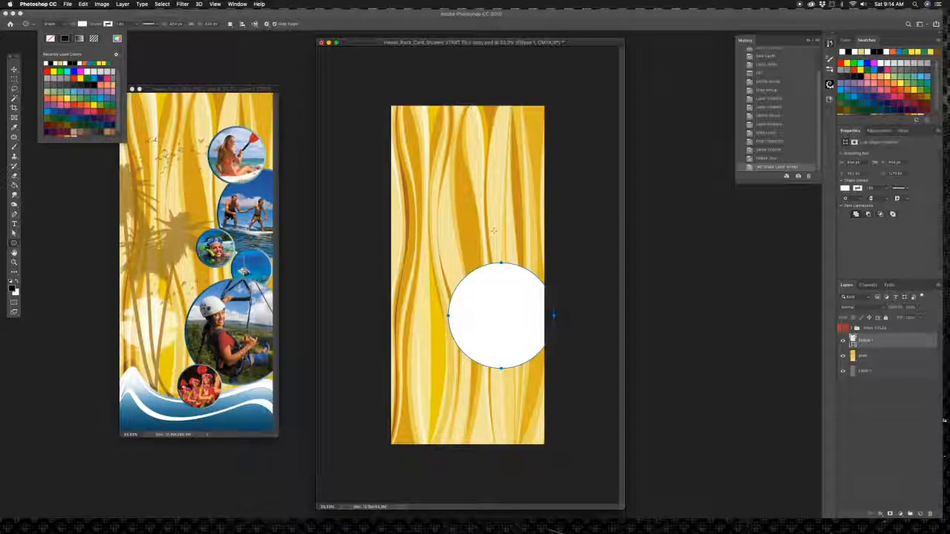
# Move the white circle slightly down and to the right, and scale it up to about 907 px wide
pyautogui.click(13, 69)
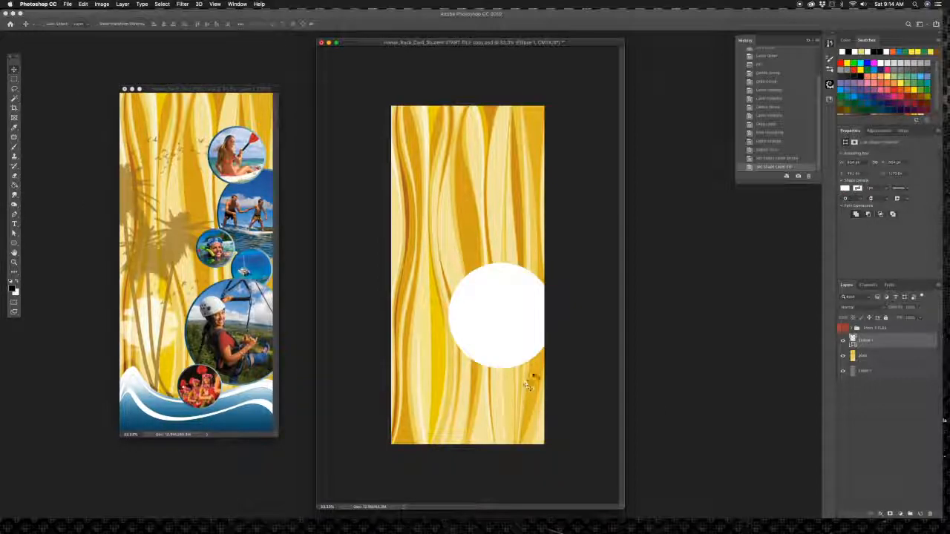
pyautogui.moveTo(517, 321); pyautogui.dragTo(524, 339)
pyautogui.press('super+t')
pyautogui.moveTo(456, 286); pyautogui.dragTo(451, 282)
pyautogui.press('Return')
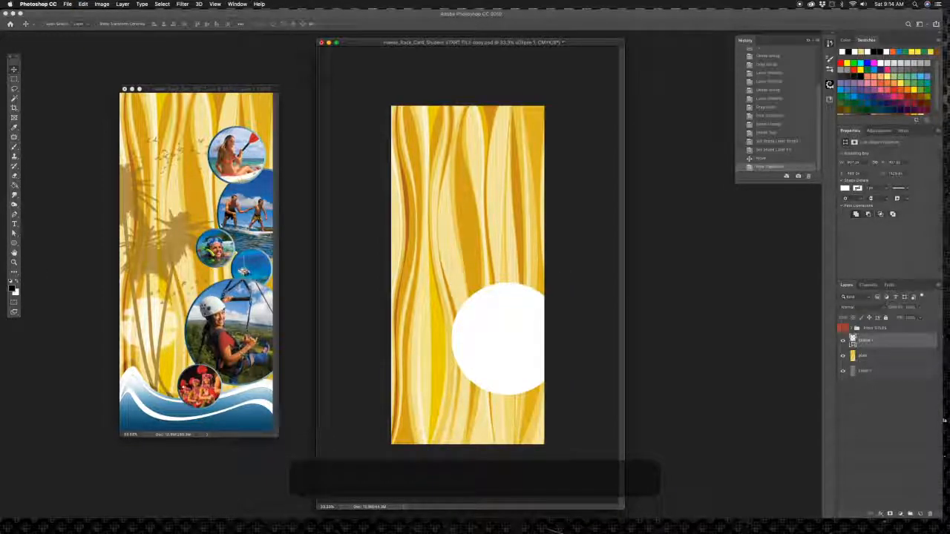
pyautogui.press('u')
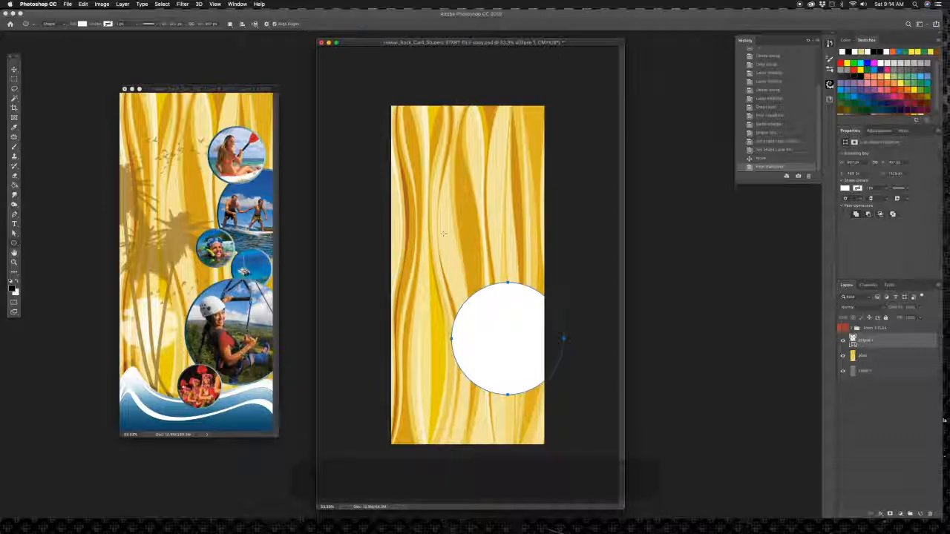
# Draw a second white circle over the card's upper right edge, adjust its position, and scale it to about 676 px wide
pyautogui.moveTo(486, 202); pyautogui.dragTo(589, 262)
pyautogui.press('super+z')
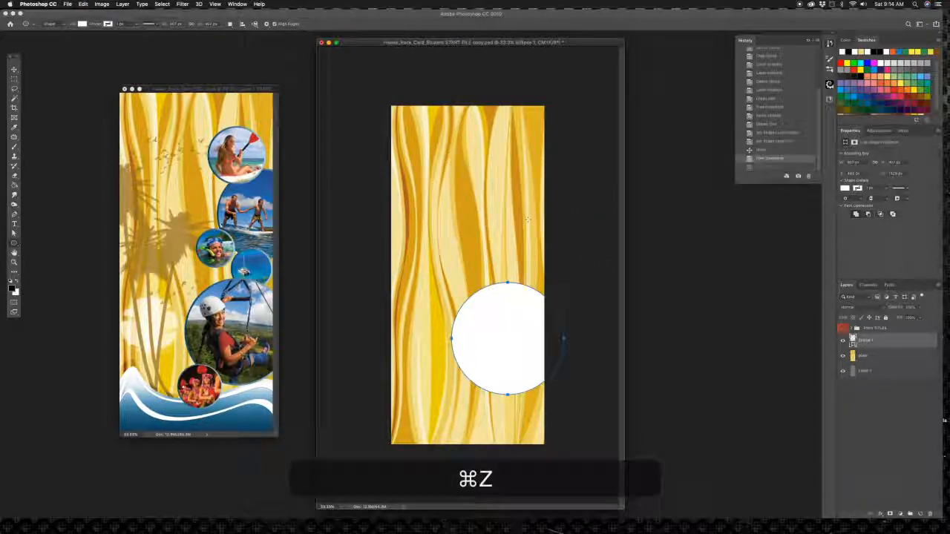
pyautogui.moveTo(509, 180); pyautogui.dragTo(564, 205)
pyautogui.press('v')
pyautogui.moveTo(521, 181)
pyautogui.mouseDown()
pyautogui.moveTo(553, 201)
pyautogui.moveTo(531, 190)
pyautogui.mouseUp()
pyautogui.press('super+t')
pyautogui.moveTo(484, 154); pyautogui.dragTo(479, 149)
pyautogui.press('Return')
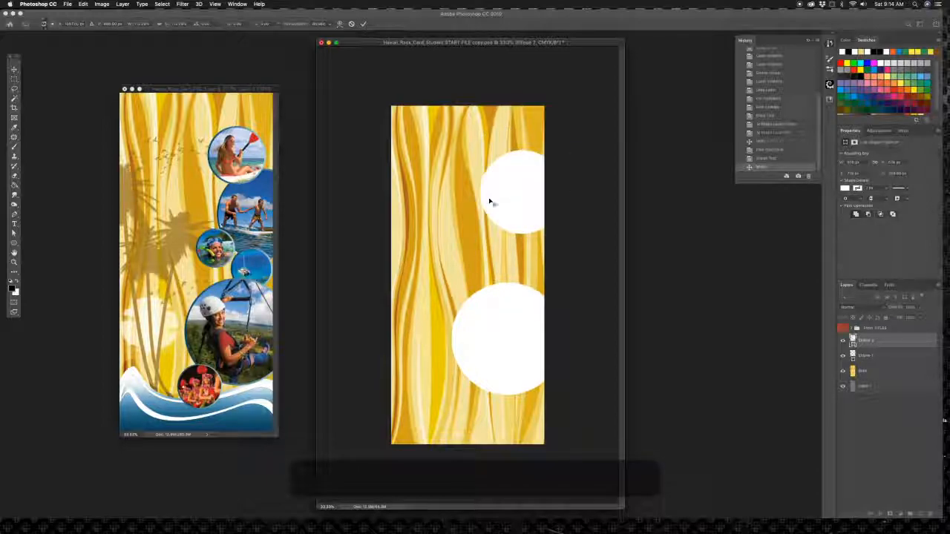
# Draw a third white circle about 360 px wide and place it overlapping the upper left of the second circle
pyautogui.press('u')
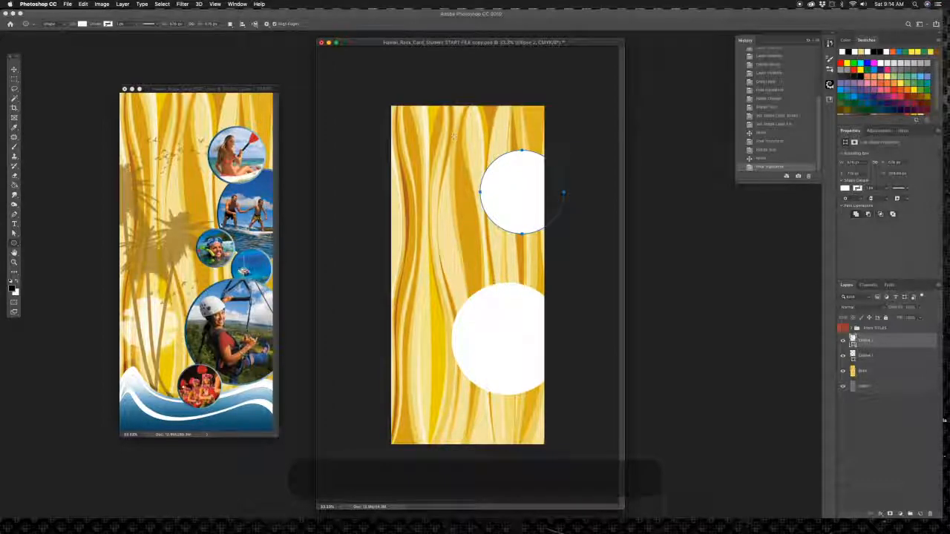
pyautogui.moveTo(424, 178); pyautogui.dragTo(473, 157)
pyautogui.click(14, 69)
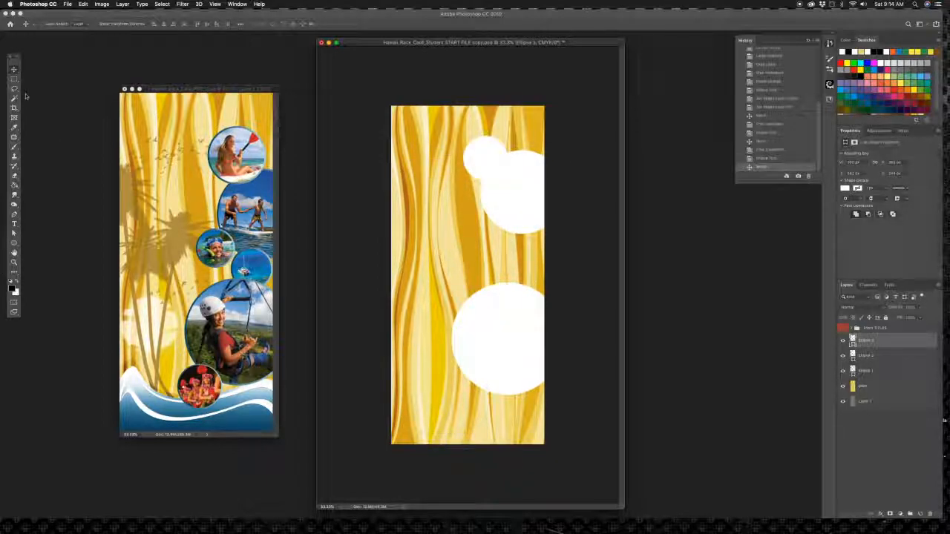
# Draw a small white circle about 252 px wide in the open area on the card's left half
pyautogui.click(13, 244)
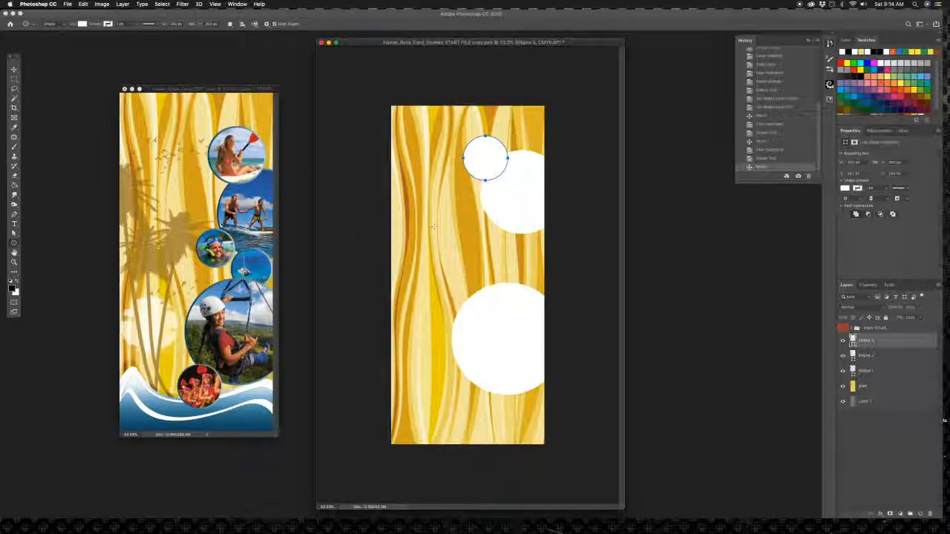
pyautogui.moveTo(428, 240); pyautogui.dragTo(447, 256)
pyautogui.click(15, 70)
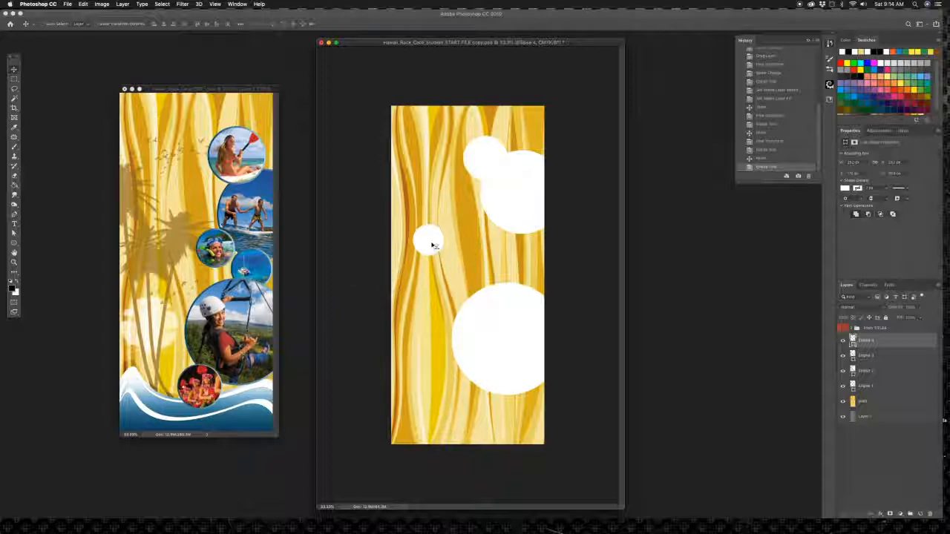
# Duplicate the small circle and arrange the original and its copy overlapping each other at the lower edge of the second circle
pyautogui.moveTo(432, 245); pyautogui.dragTo(464, 261)
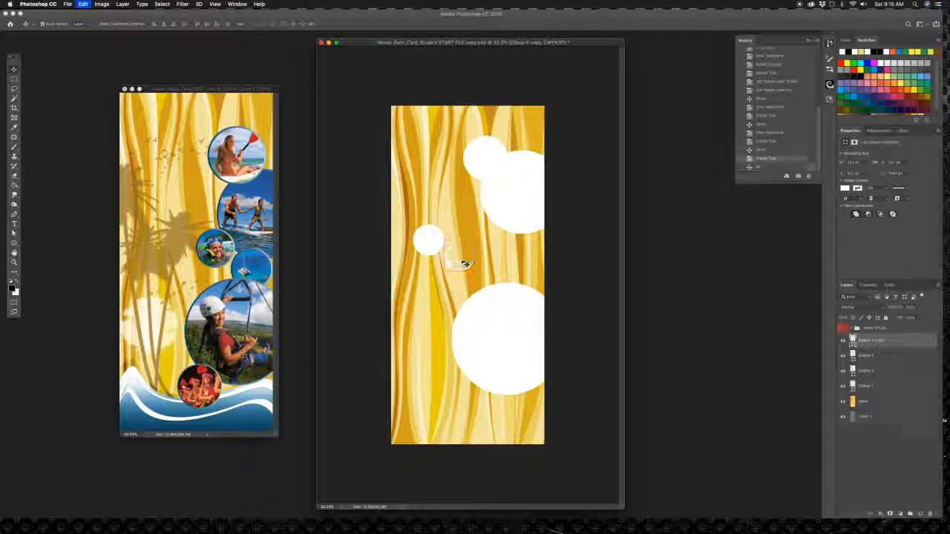
pyautogui.press('super+z')
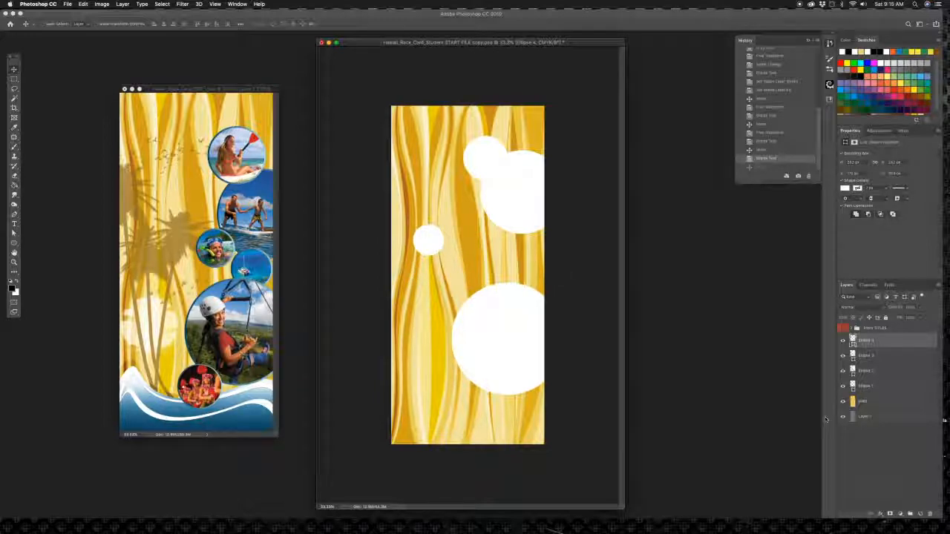
pyautogui.press('super+j')
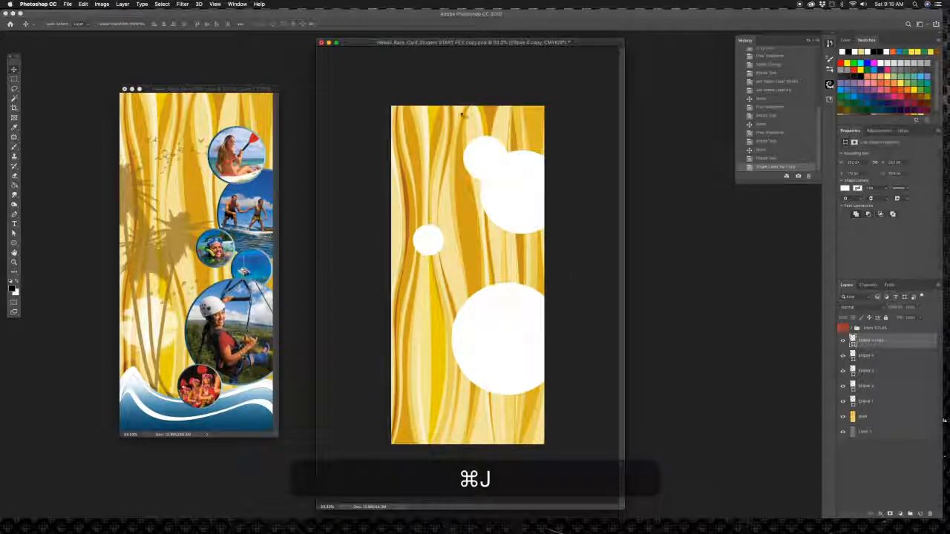
pyautogui.moveTo(437, 238)
pyautogui.mouseDown()
pyautogui.moveTo(482, 254)
pyautogui.moveTo(496, 247)
pyautogui.moveTo(495, 223)
pyautogui.moveTo(508, 223)
pyautogui.moveTo(462, 220)
pyautogui.moveTo(425, 258)
pyautogui.moveTo(428, 239)
pyautogui.mouseUp()
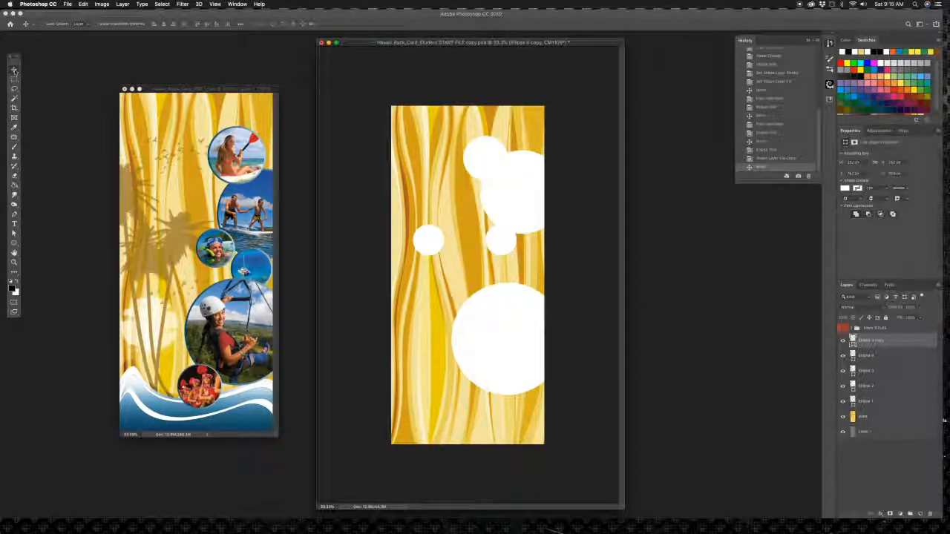
pyautogui.click(891, 356)
pyautogui.moveTo(435, 244); pyautogui.dragTo(473, 234)
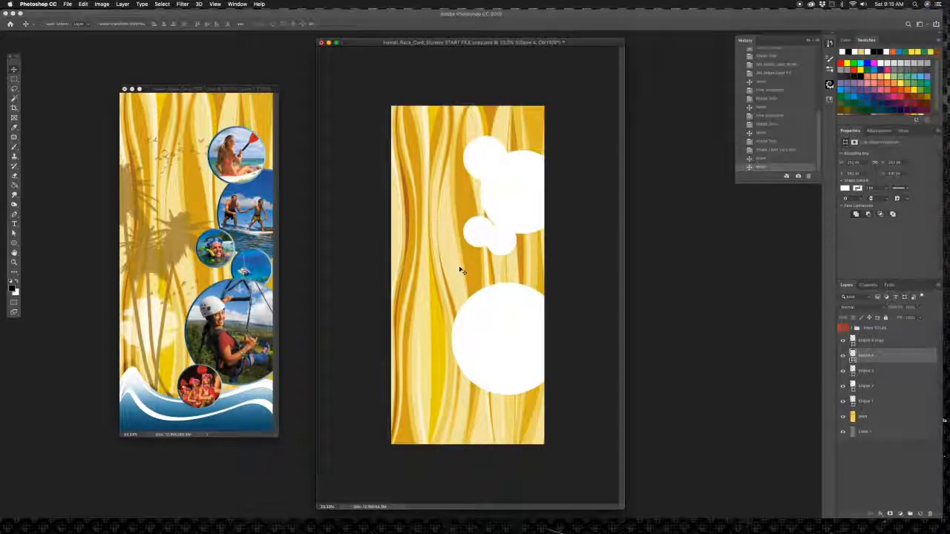
# Select both small circle layers and scale them up together to about 299 px wide each
pyautogui.keyDown('shift'); pyautogui.click(886, 340); pyautogui.keyUp('shift')
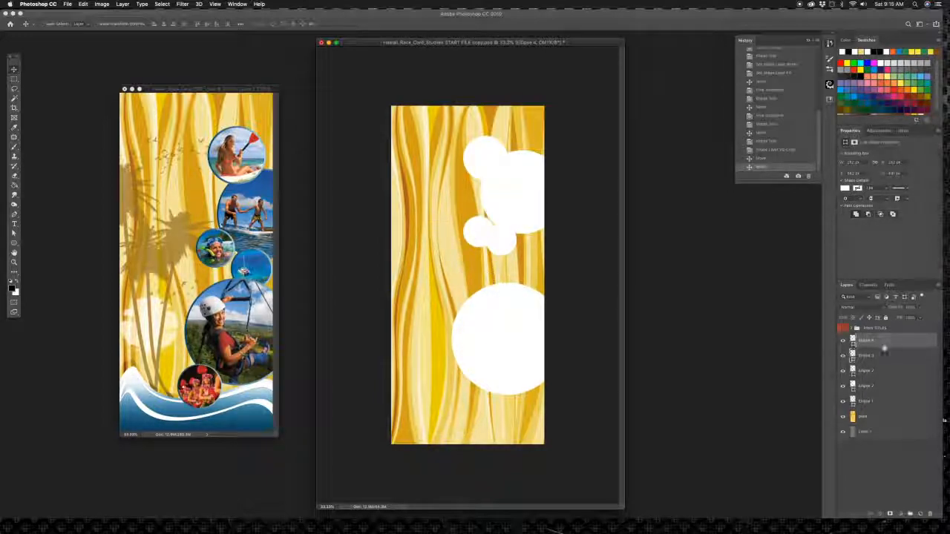
pyautogui.press('super+t')
pyautogui.moveTo(506, 258); pyautogui.dragTo(529, 262)
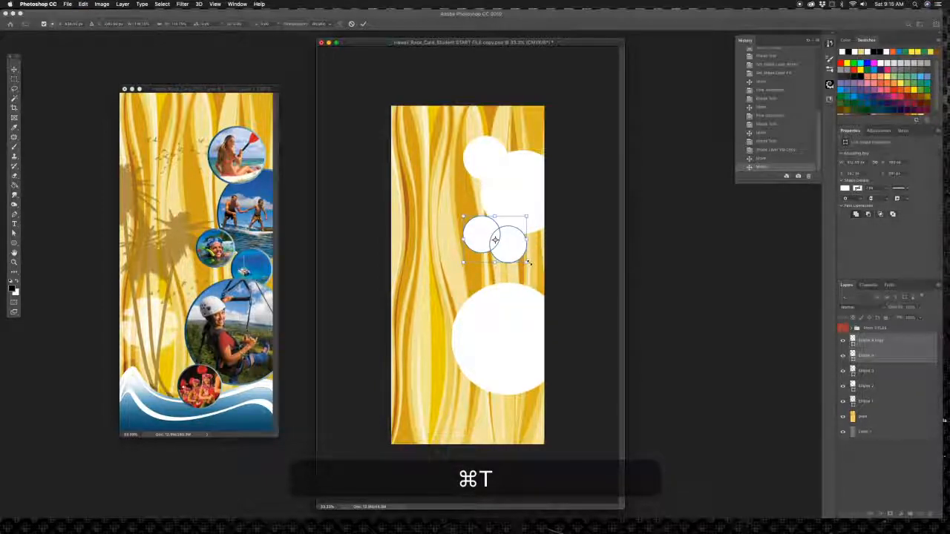
pyautogui.press('Return')
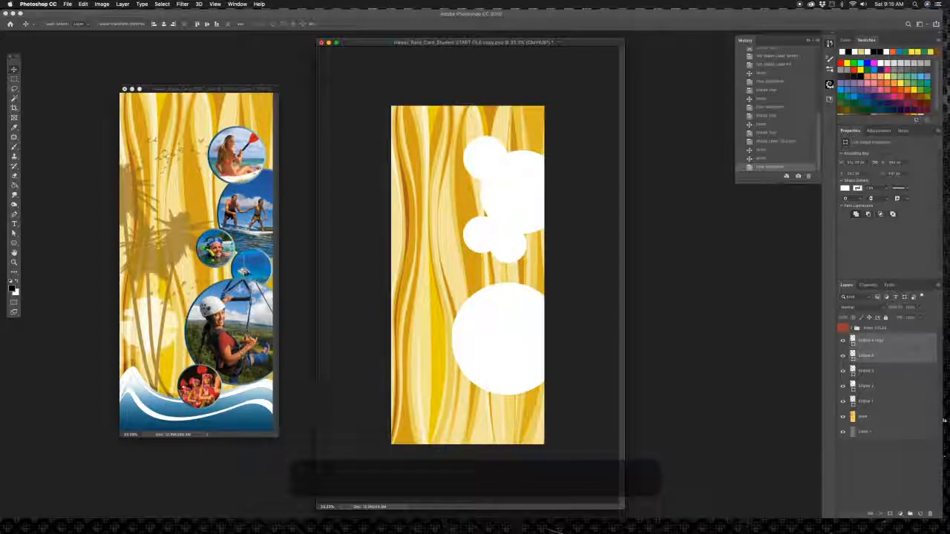
# Draw another white circle about 297 px wide at the lower left edge of the large bottom circle
pyautogui.click(14, 243)
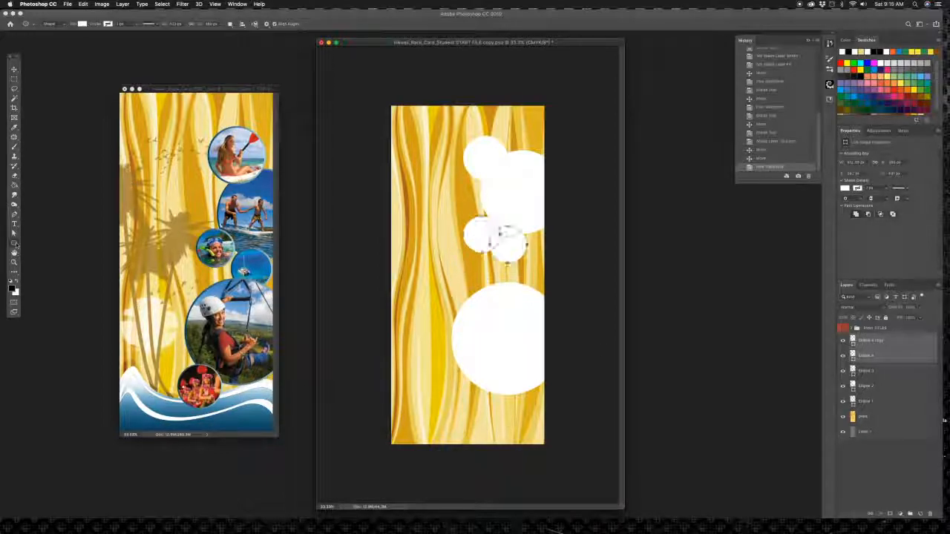
pyautogui.moveTo(453, 401); pyautogui.dragTo(479, 373)
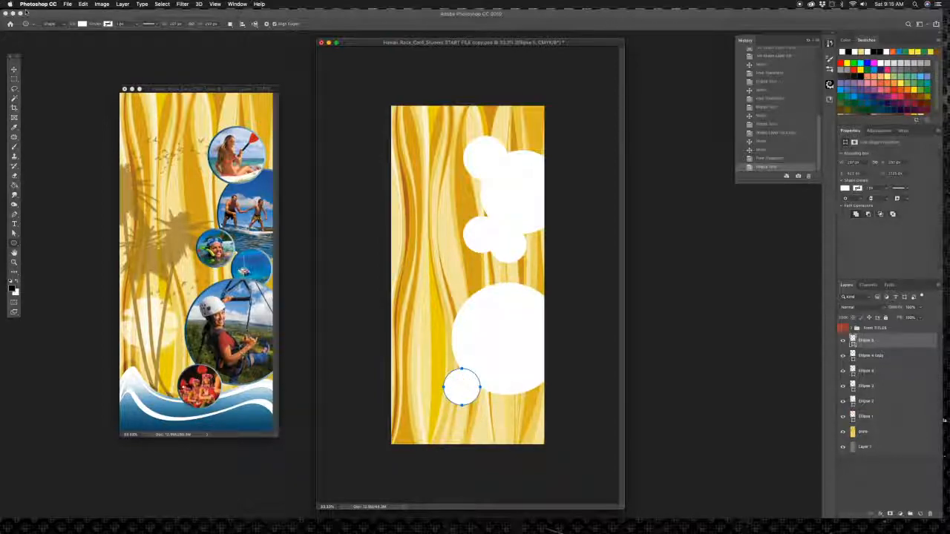
pyautogui.press('v')
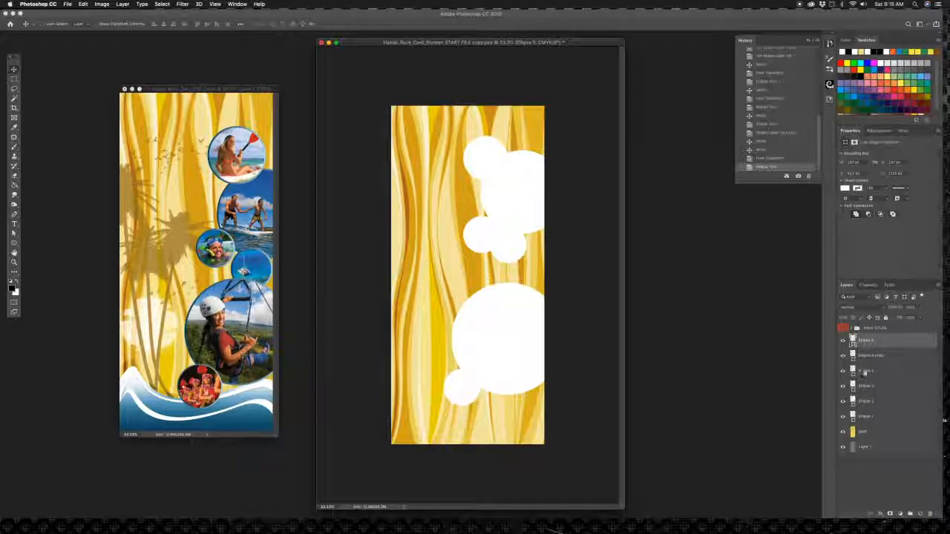
# Select all six ellipse layers and move the circles down the card together
pyautogui.click(842, 341)
pyautogui.click(842, 341)
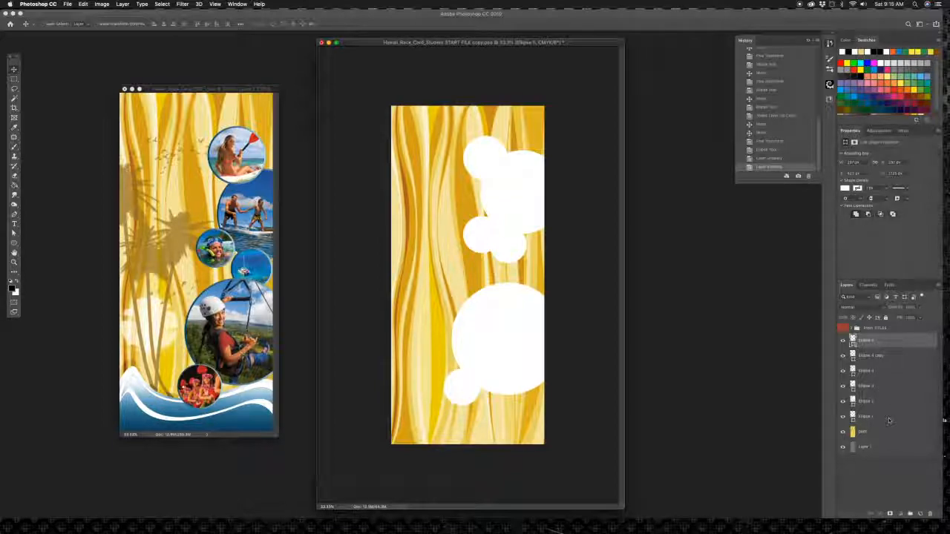
pyautogui.keyDown('shift'); pyautogui.click(889, 418); pyautogui.keyUp('shift')
pyautogui.moveTo(499, 207); pyautogui.dragTo(508, 229)
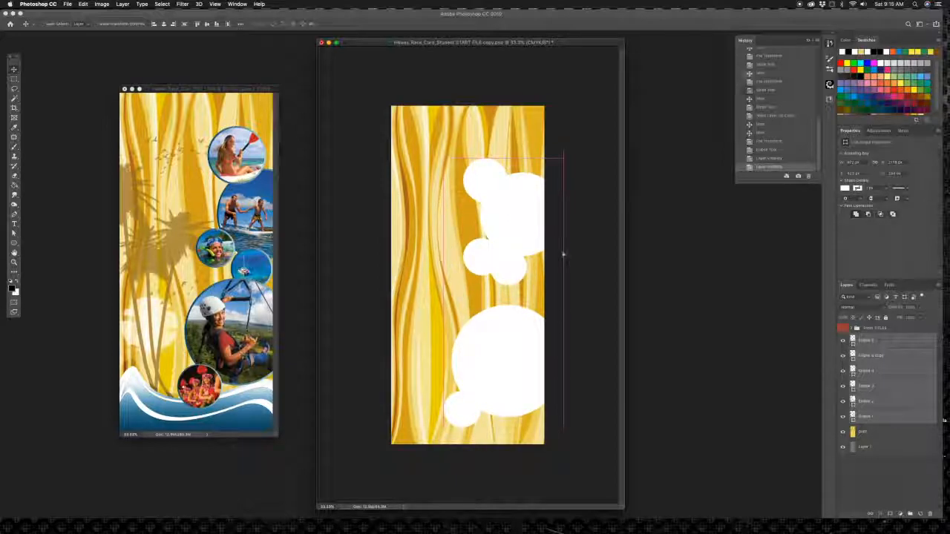
# Identify the lowest ellipse layers by toggling their visibility, and move the Ellipse 1 layer above Ellipse 2
pyautogui.click(874, 356)
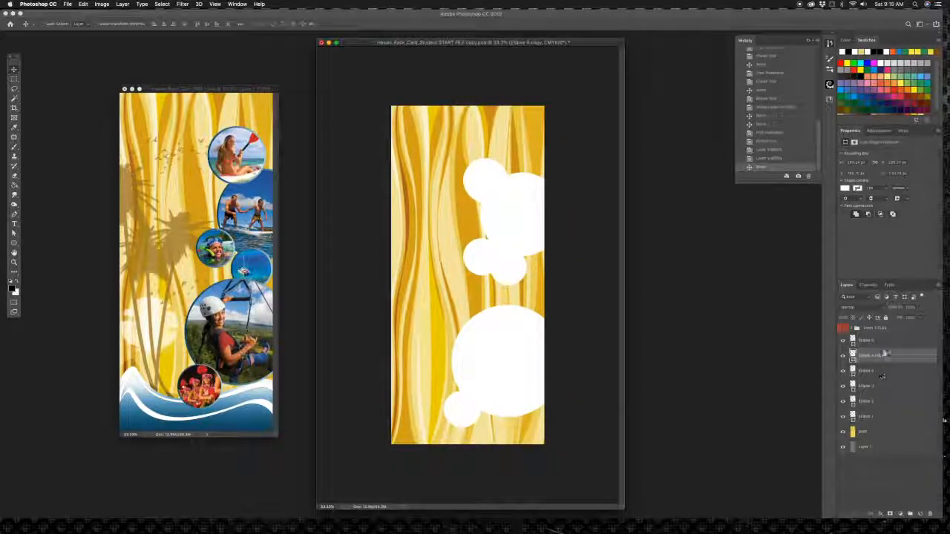
pyautogui.click(843, 433)
pyautogui.click(843, 433)
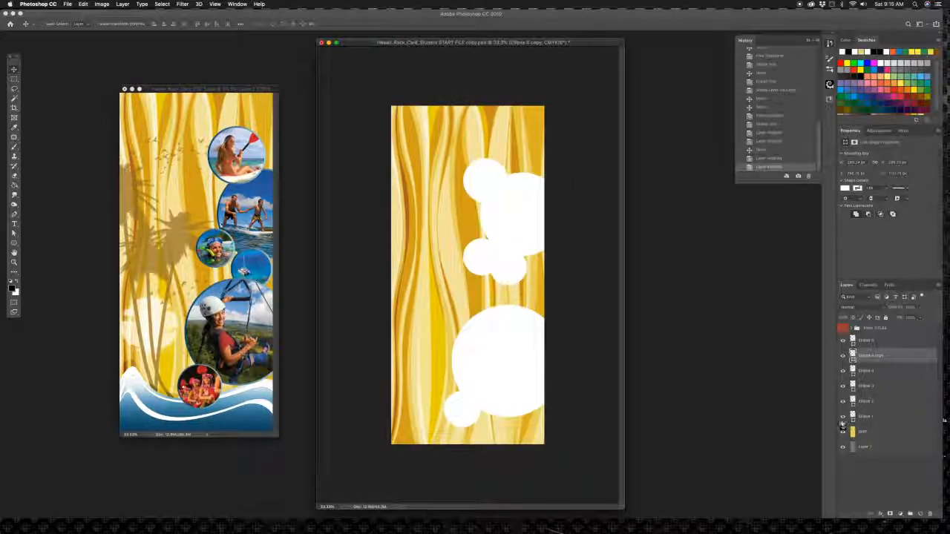
pyautogui.click(843, 417)
pyautogui.click(843, 417)
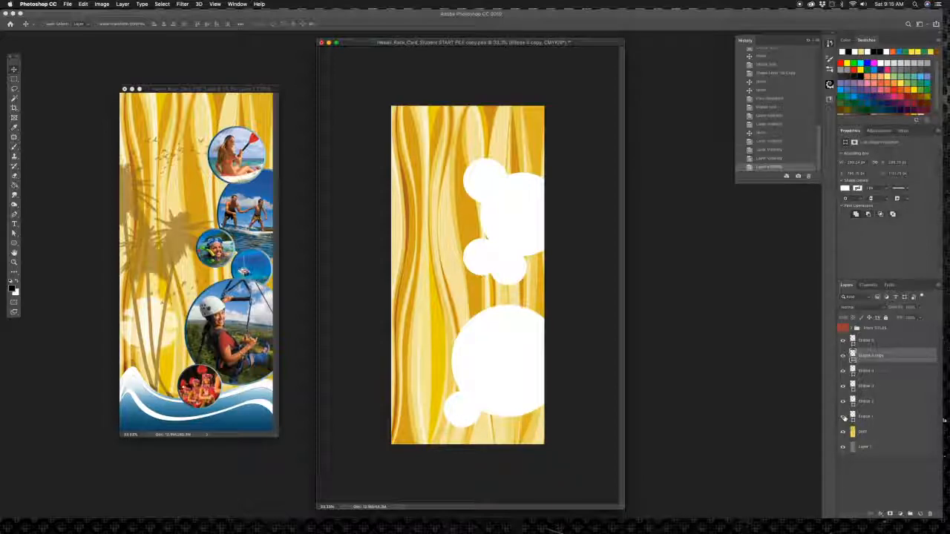
pyautogui.moveTo(846, 417)
pyautogui.mouseDown()
pyautogui.moveTo(852, 397)
pyautogui.moveTo(853, 407)
pyautogui.mouseUp()
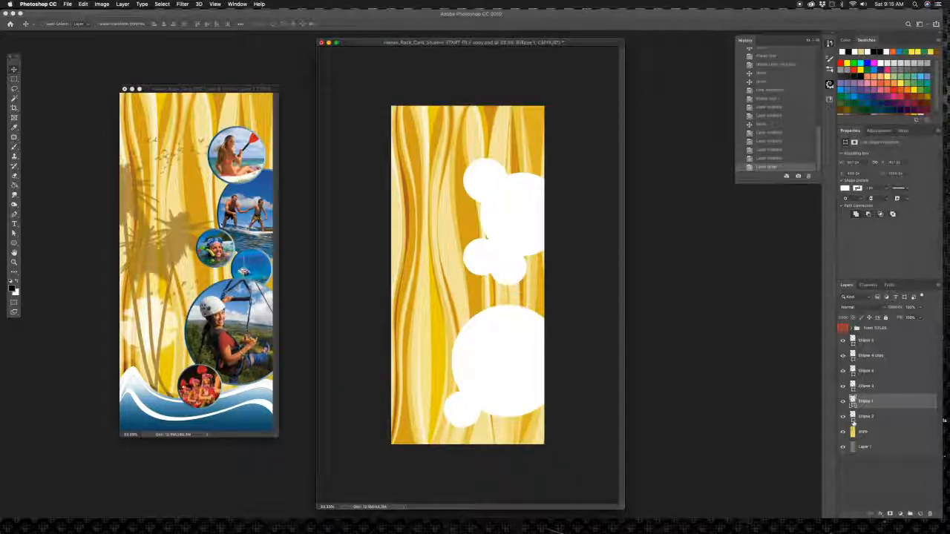
# Check which circles Ellipse 2 and Ellipse 5 are, and move Ellipse 5 to the bottom of the ellipse layers
pyautogui.click(843, 417)
pyautogui.click(843, 417)
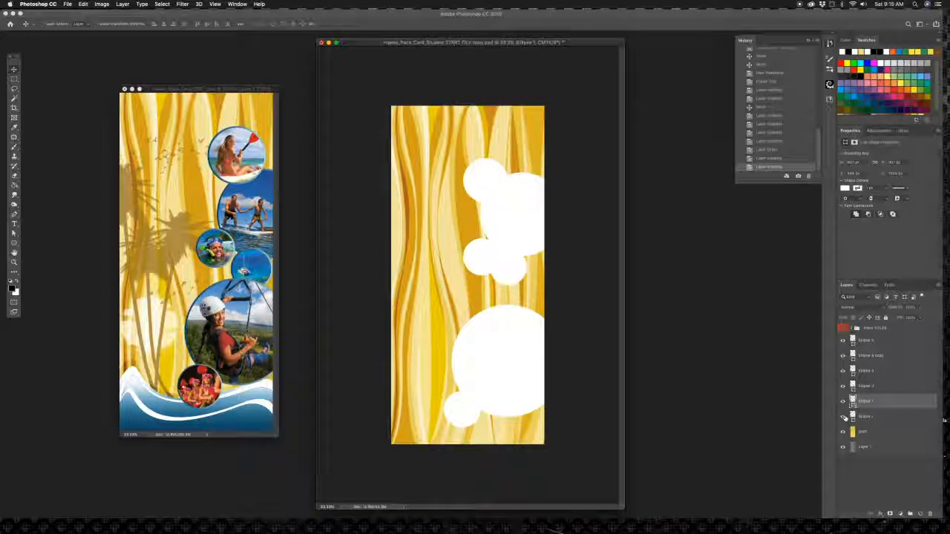
pyautogui.click(843, 340)
pyautogui.click(843, 341)
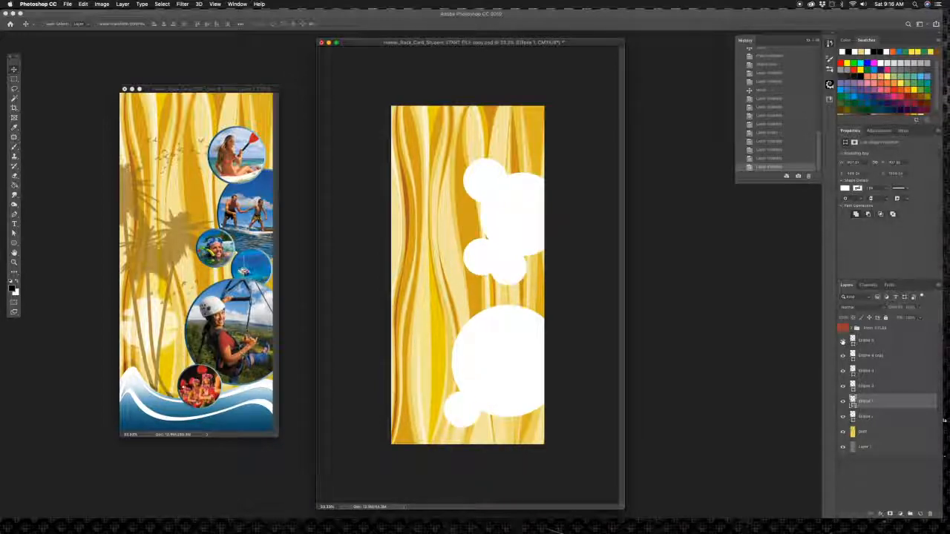
pyautogui.moveTo(884, 418); pyautogui.dragTo(883, 424)
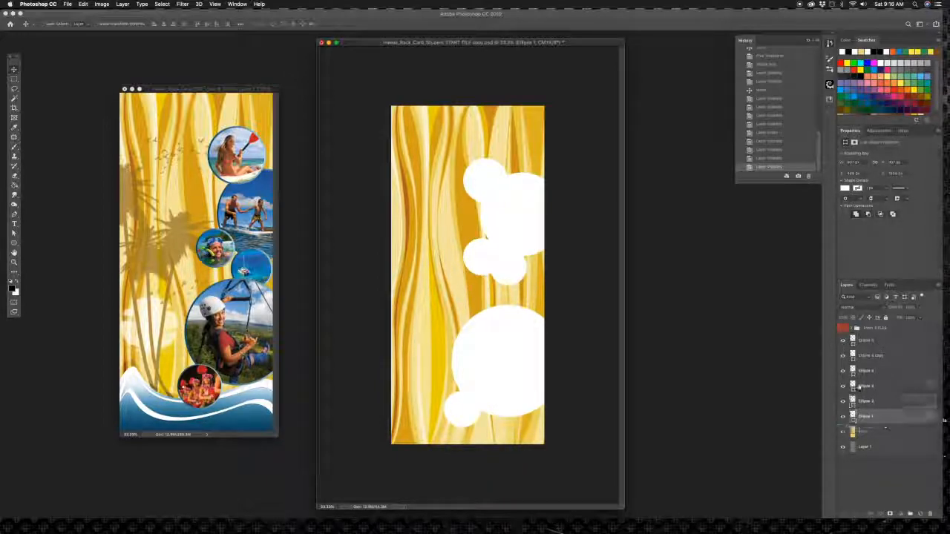
# Check the next ellipse layers by toggling their visibility, and move Ellipse 3 to the top of the ellipse layers
pyautogui.click(844, 356)
pyautogui.click(844, 357)
pyautogui.click(843, 371)
pyautogui.click(843, 371)
pyautogui.moveTo(872, 373); pyautogui.dragTo(876, 338)
# Identify the Ellipse 4 copy layer by toggling its visibility and move it below Ellipse 4
pyautogui.click(843, 357)
pyautogui.click(843, 357)
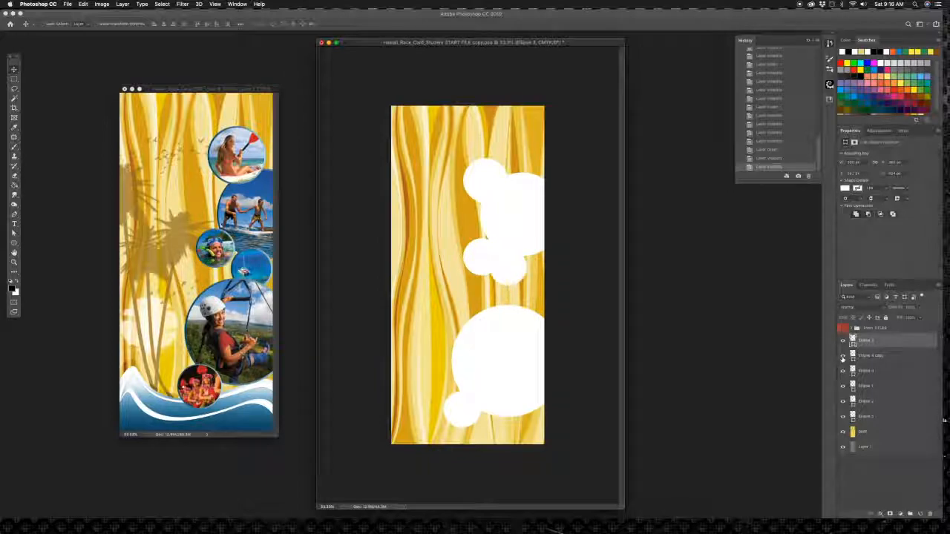
pyautogui.moveTo(869, 359); pyautogui.dragTo(865, 373)
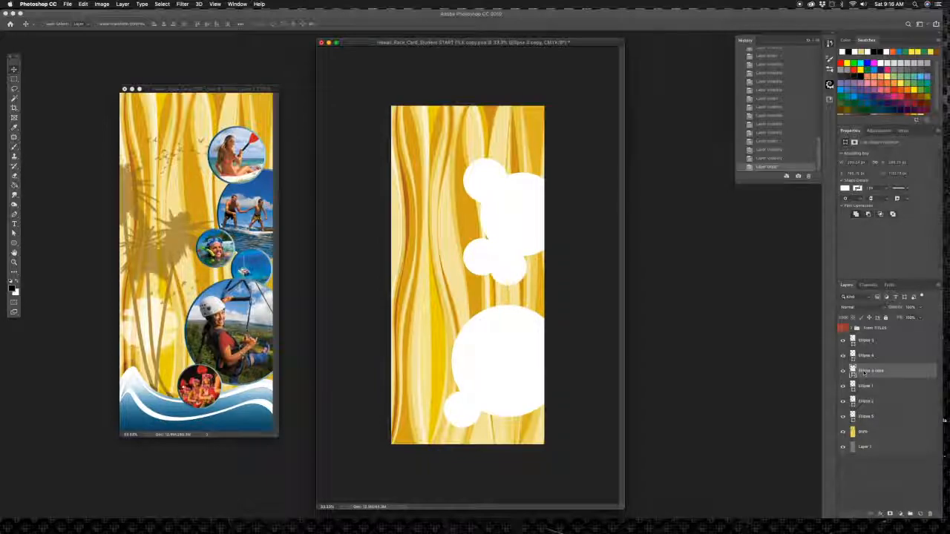
# Check Ellipse 4, Ellipse 1 and Ellipse 2 by toggling their visibility, and move Ellipse 2 directly below Ellipse 3
pyautogui.click(842, 357)
pyautogui.click(843, 357)
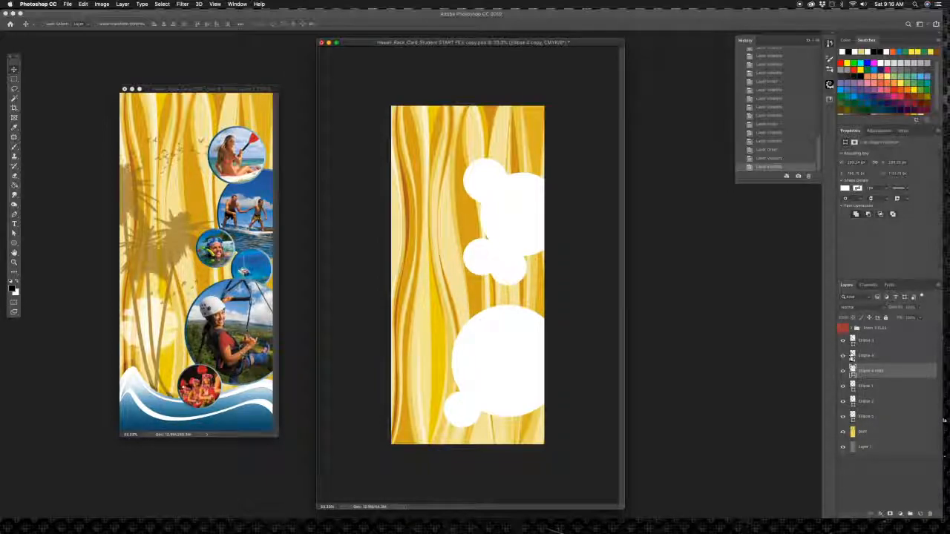
pyautogui.click(842, 386)
pyautogui.click(842, 386)
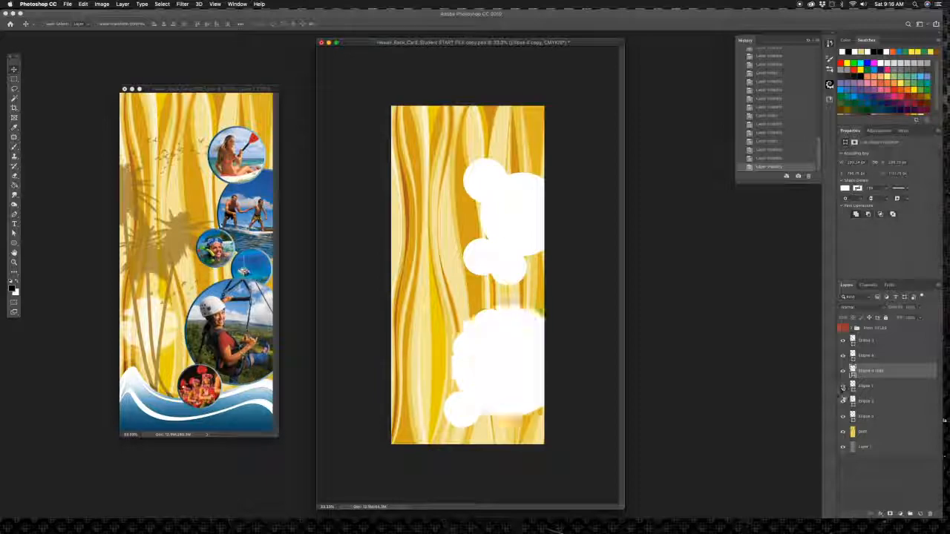
pyautogui.click(843, 401)
pyautogui.click(843, 401)
pyautogui.moveTo(864, 400); pyautogui.dragTo(900, 355)
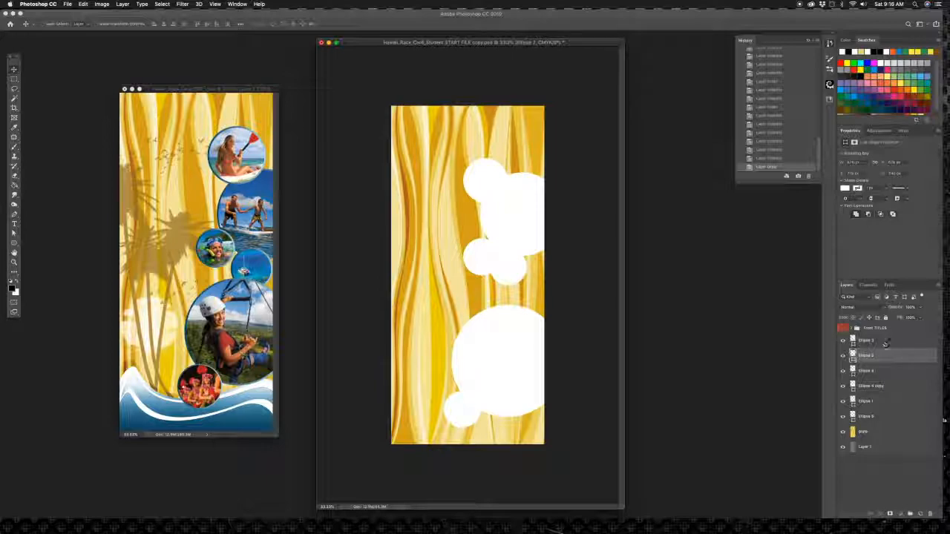
# Select the layers from Ellipse 3 to Ellipse 4 copy and move these four upper circles down to the large circle
pyautogui.click(884, 342)
pyautogui.keyDown('shift'); pyautogui.click(870, 387); pyautogui.keyUp('shift')
pyautogui.moveTo(533, 234); pyautogui.dragTo(532, 253)
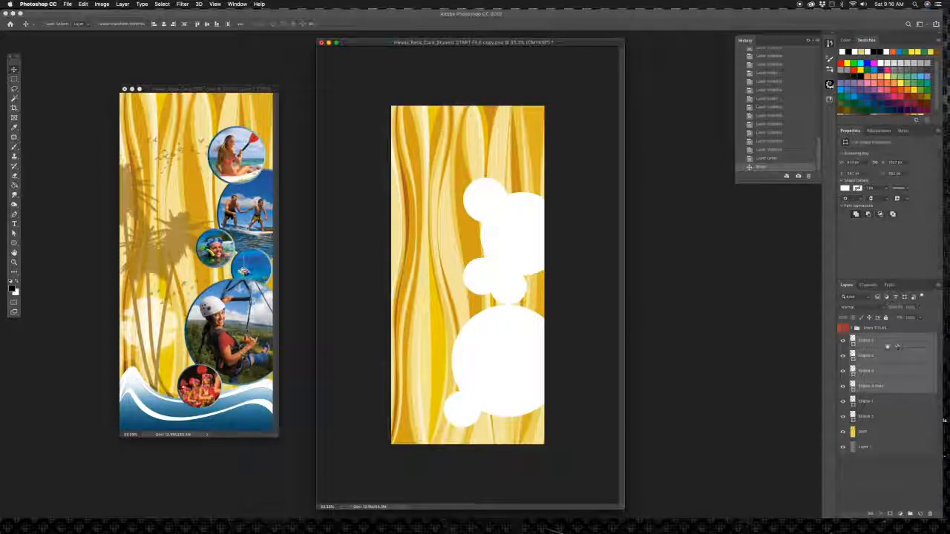
# Move the topmost circle, Ellipse 3, upward and scale it to about 394 px wide
pyautogui.click(874, 341)
pyautogui.moveTo(482, 192); pyautogui.dragTo(463, 162)
pyautogui.press('super+t')
pyautogui.press('Return')
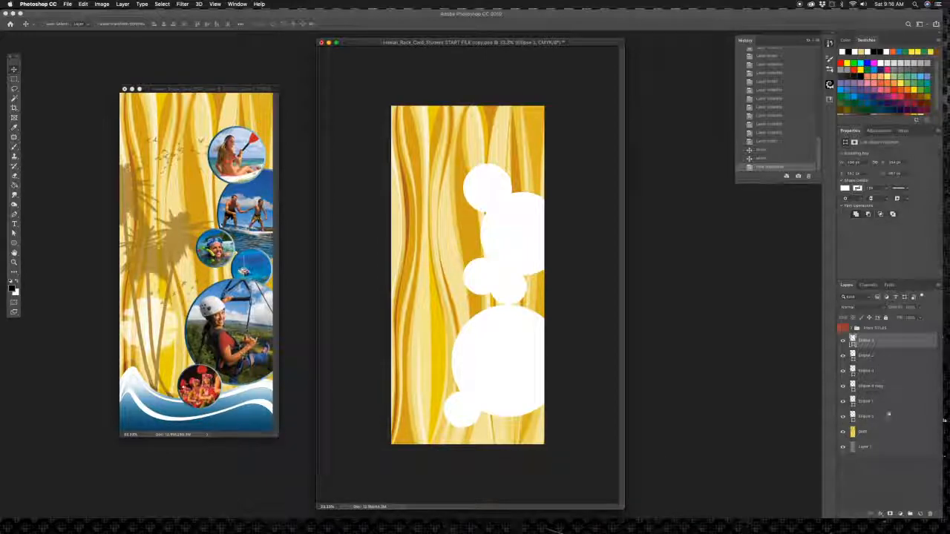
# Move the four upper circles slightly further down together, and select all six ellipse layers
pyautogui.keyDown('shift'); pyautogui.click(878, 387); pyautogui.keyUp('shift')
pyautogui.moveTo(510, 271); pyautogui.dragTo(512, 271)
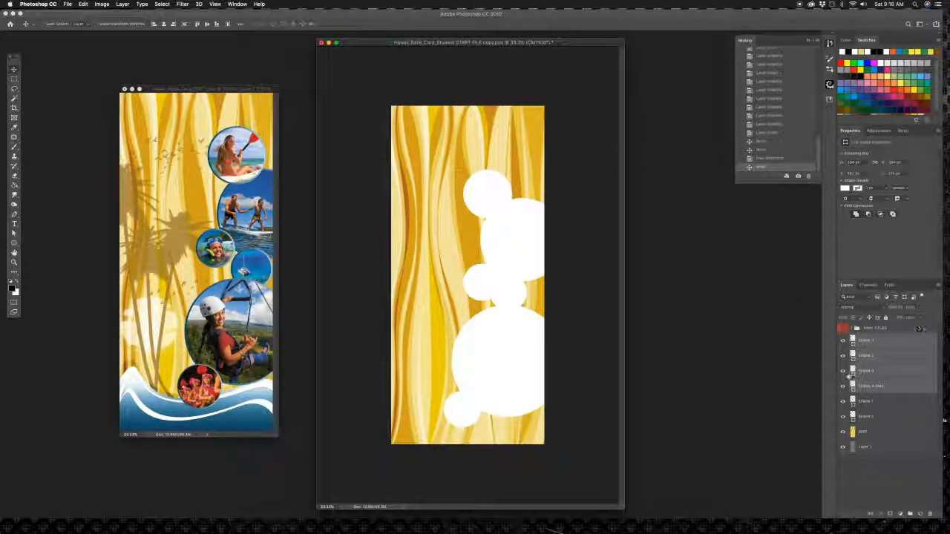
pyautogui.keyDown('shift'); pyautogui.click(882, 420); pyautogui.keyUp('shift')
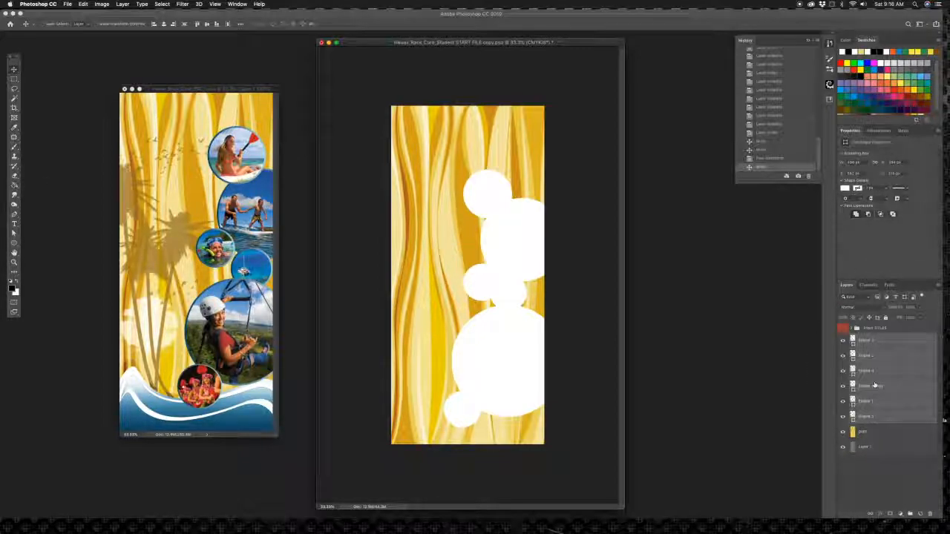
# Group the six selected ellipse layers, name the group CIRCLES and expand it
pyautogui.press('super+g')
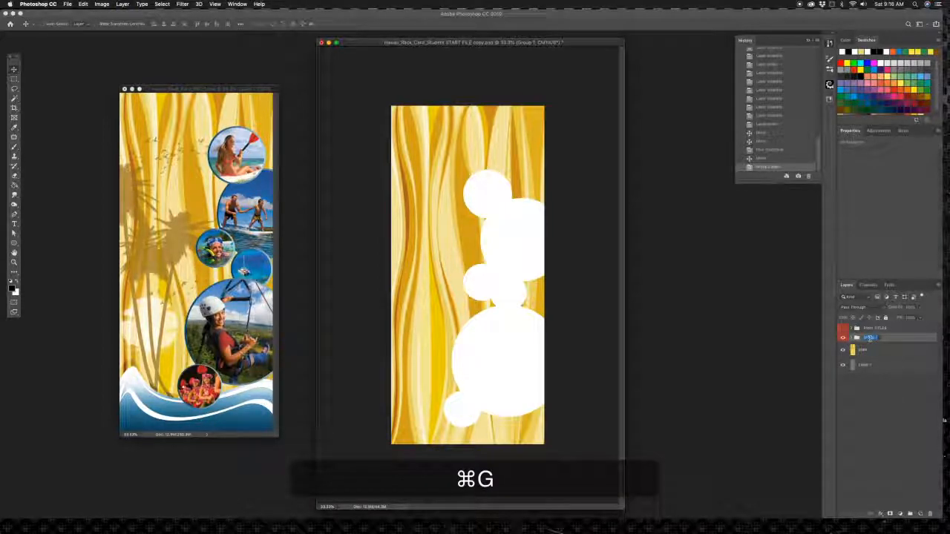
pyautogui.write('CIRCLES')
pyautogui.press('Return')
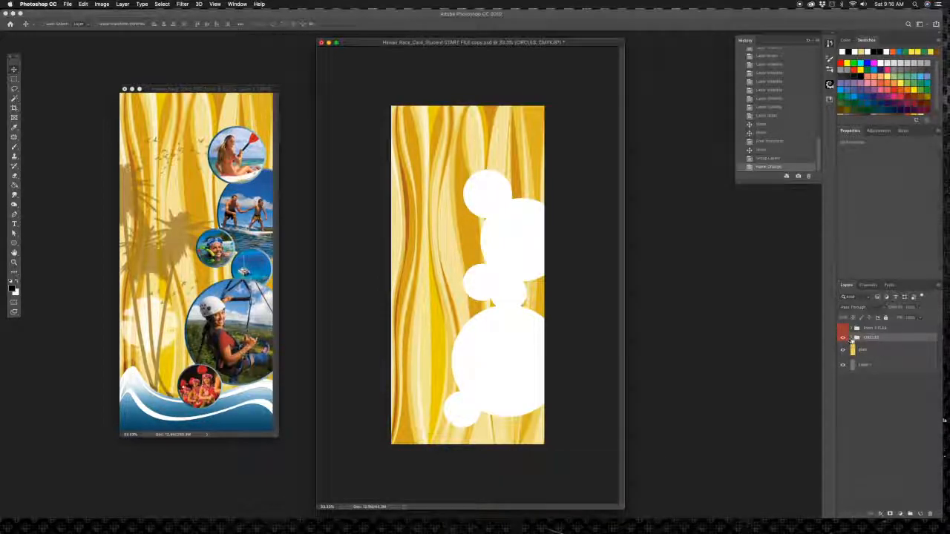
pyautogui.click(851, 338)
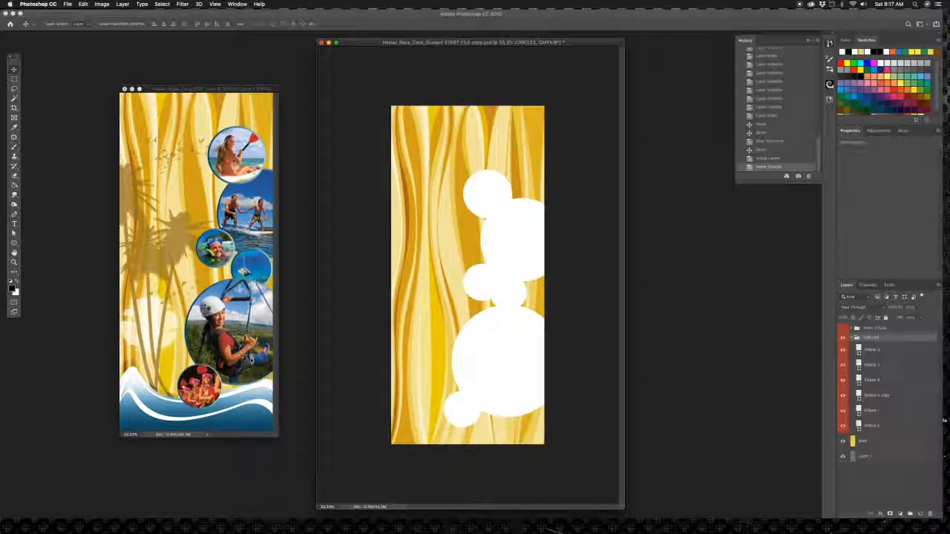
pyautogui.press('super+o')
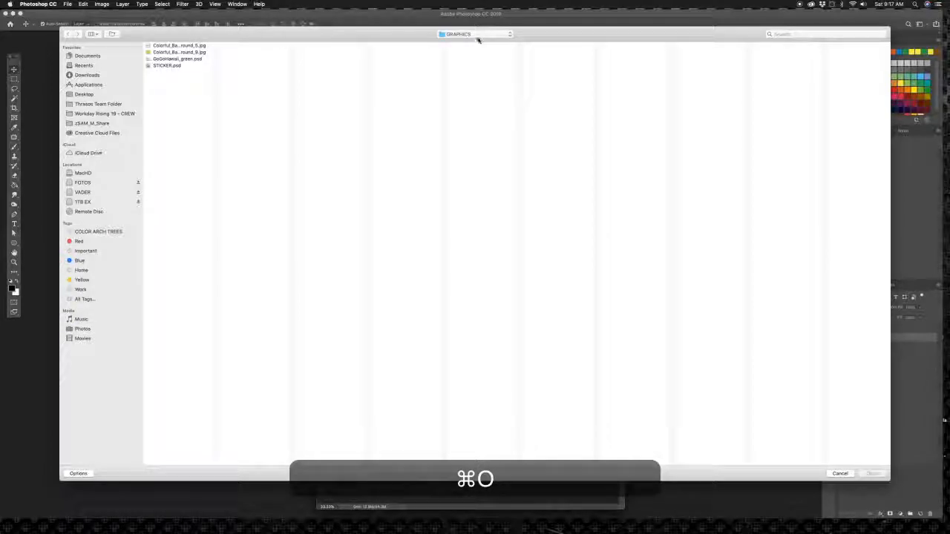
pyautogui.click(478, 35)
pyautogui.click(463, 39)
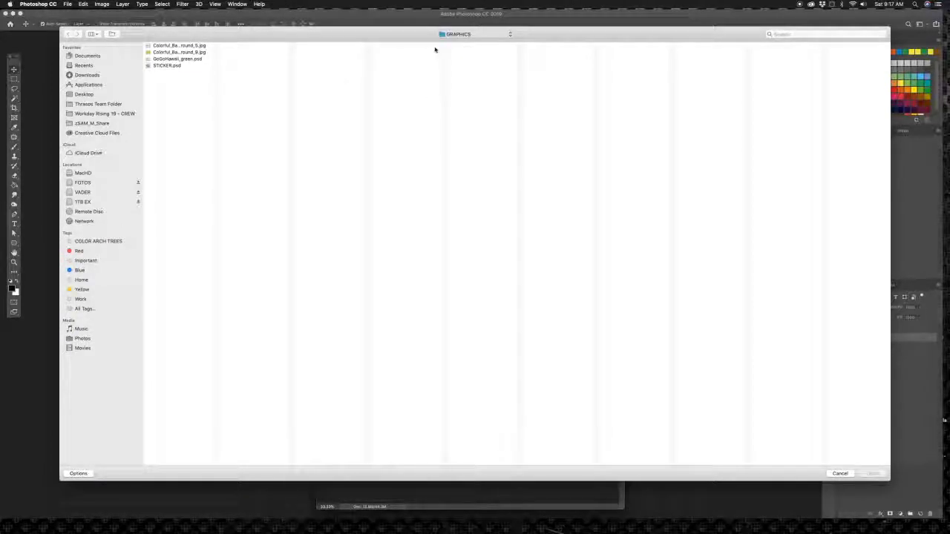
pyautogui.click(469, 86)
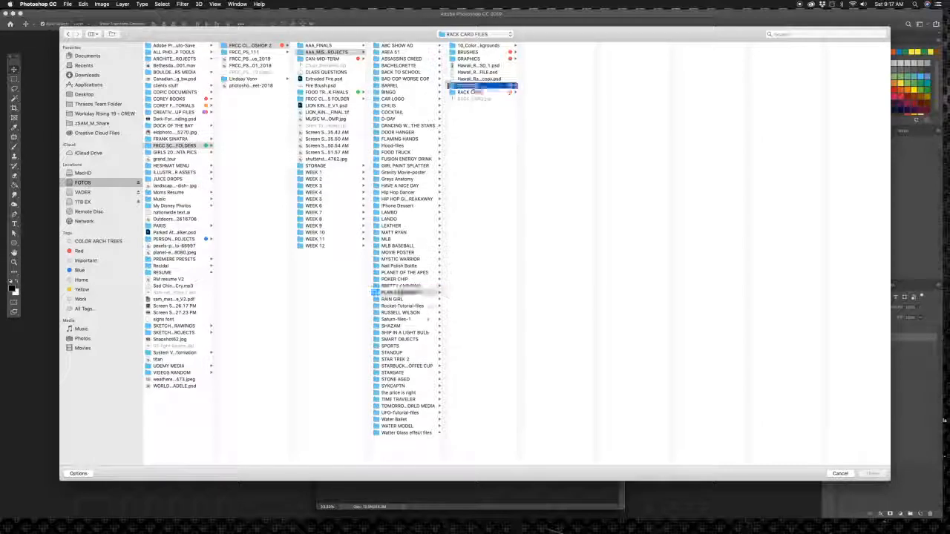
pyautogui.click(547, 46)
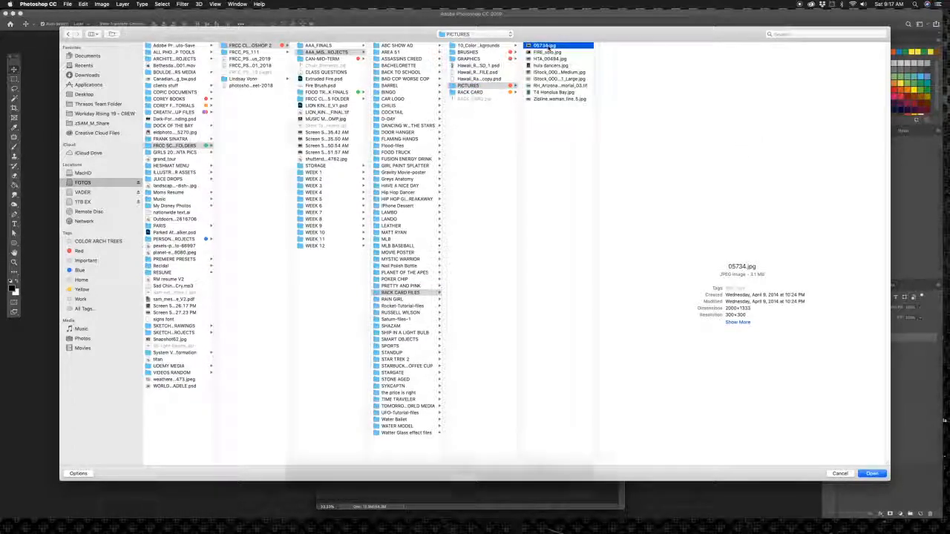
pyautogui.press('Down')
pyautogui.press('Down')
pyautogui.press('Down')
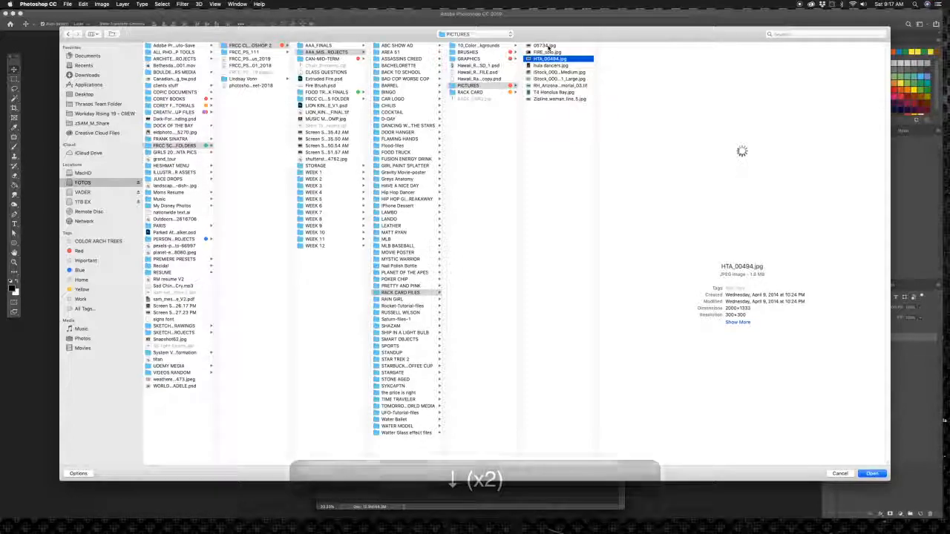
pyautogui.press('Down')
pyautogui.press('Down')
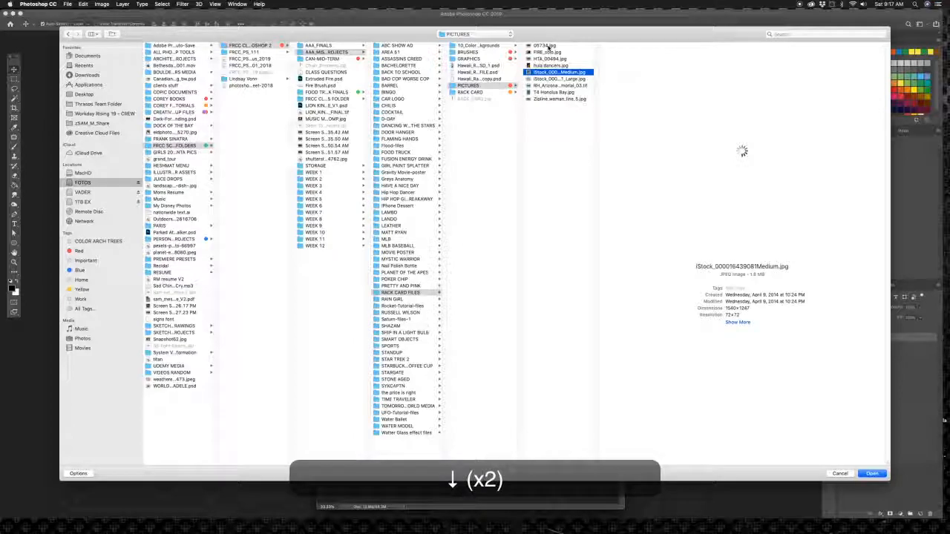
pyautogui.press('Down')
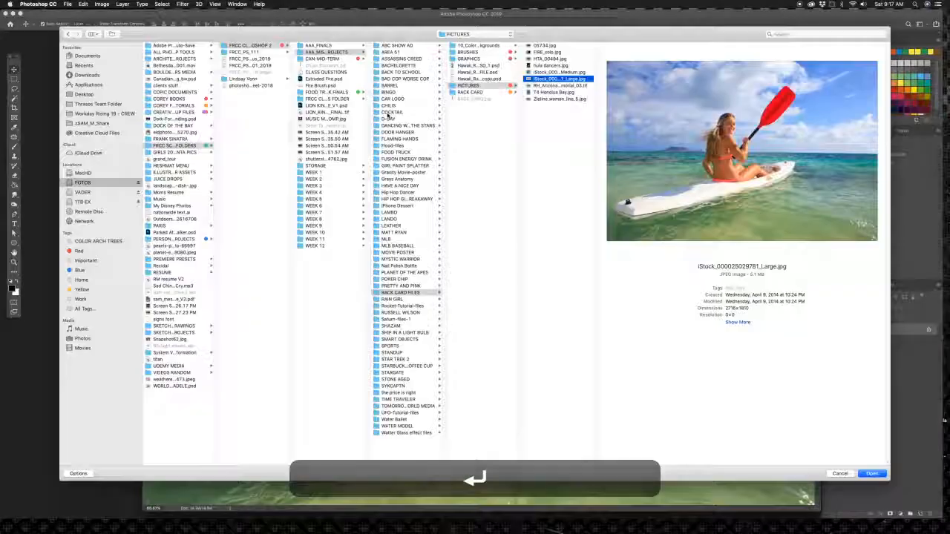
pyautogui.press('Return')
# Float the kayak photo in its own window and copy its Background layer into the rack card document
pyautogui.press('super+minus')
pyautogui.press('super+minus')
pyautogui.press('super+minus')
pyautogui.press('super+minus')
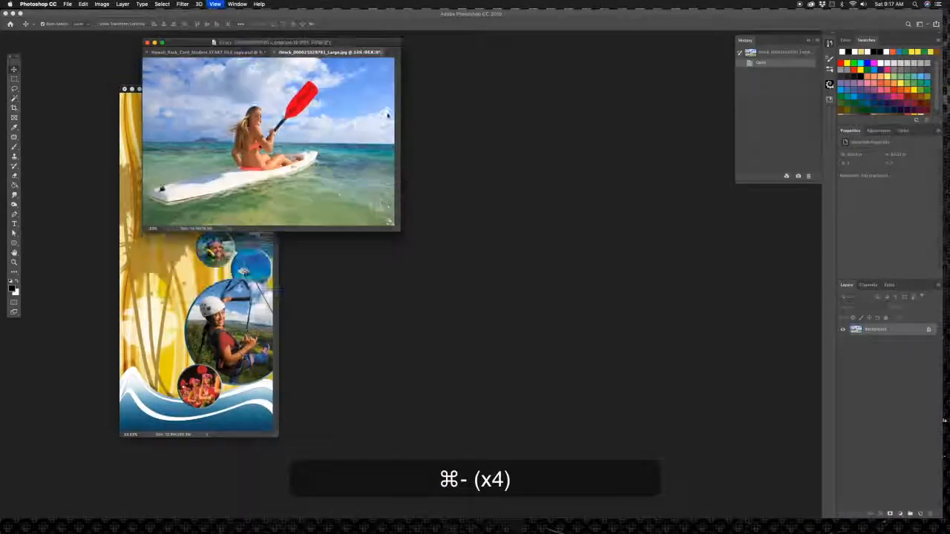
pyautogui.moveTo(224, 52); pyautogui.dragTo(542, 240)
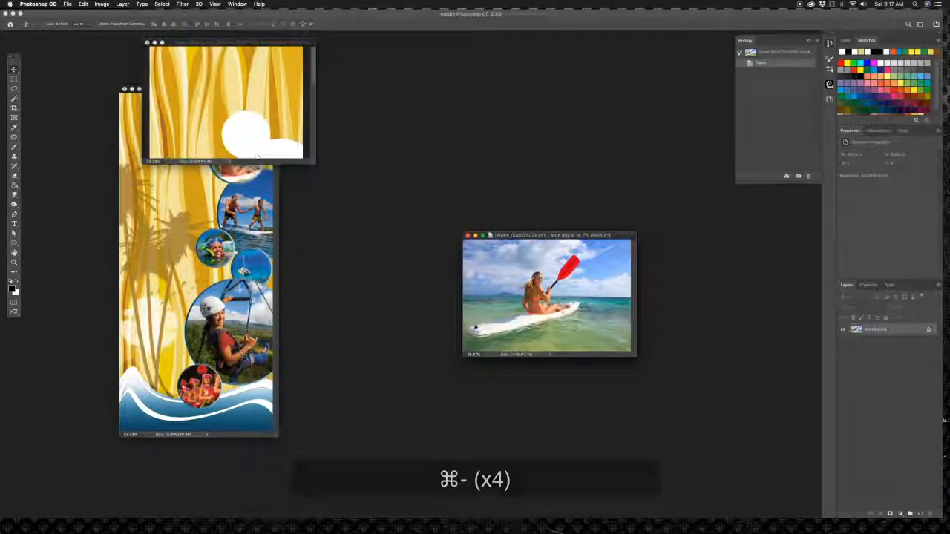
pyautogui.moveTo(885, 331); pyautogui.dragTo(269, 126)
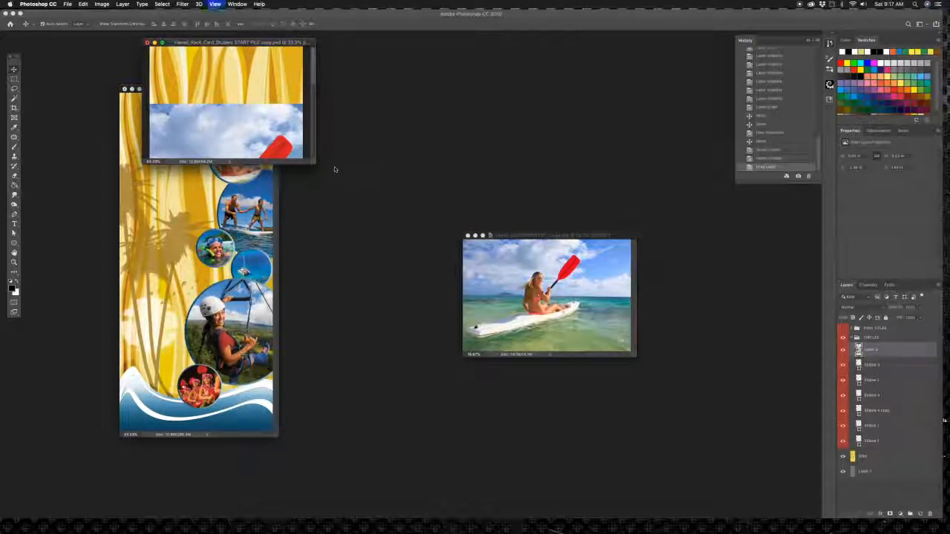
pyautogui.press('super+0')
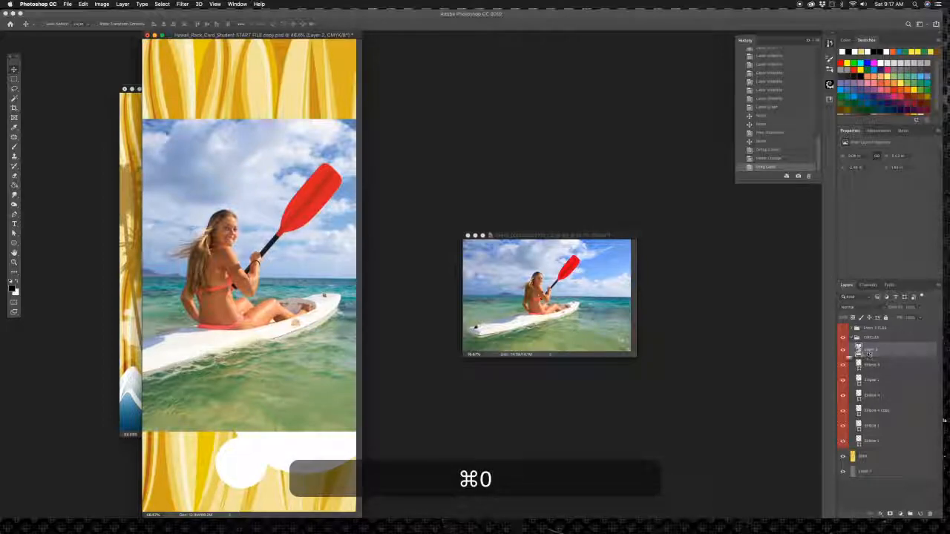
# Rename the newly added photo layer as kayak
pyautogui.doubleClick(870, 349)
pyautogui.write('kayak')
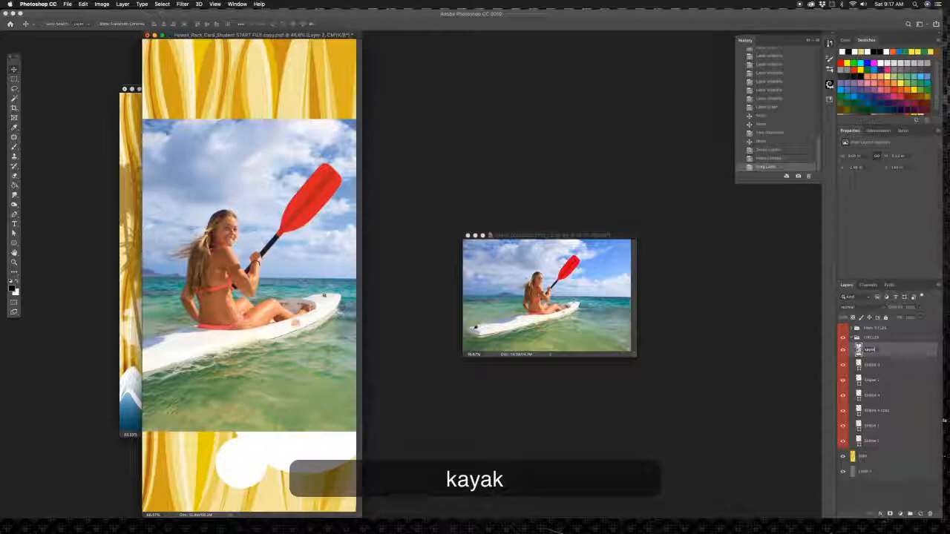
pyautogui.press('Return')
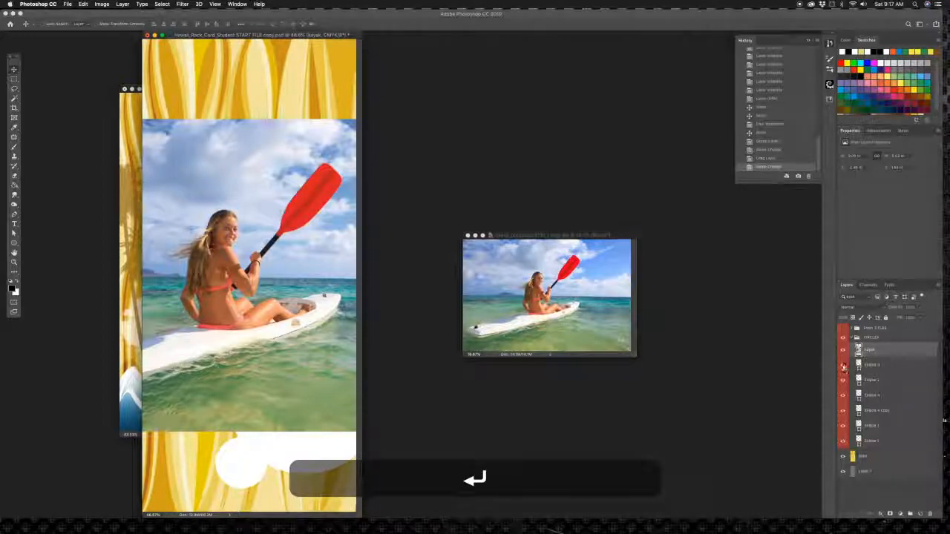
# Clip the kayak layer to Ellipse 3 directly below it and enlarge the document window around the card
pyautogui.click(844, 367)
pyautogui.click(844, 367)
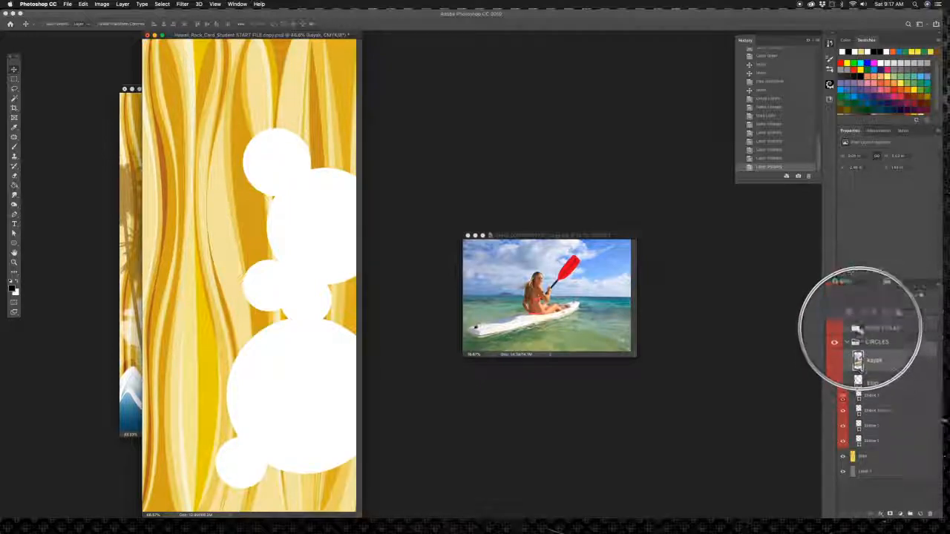
pyautogui.keyDown('alt'); pyautogui.click(883, 355); pyautogui.keyUp('alt')
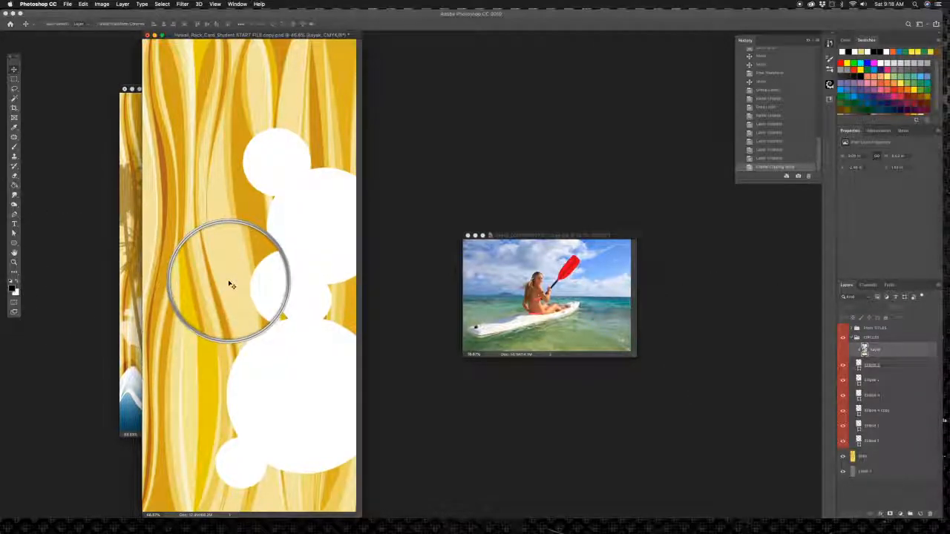
pyautogui.press('super+0')
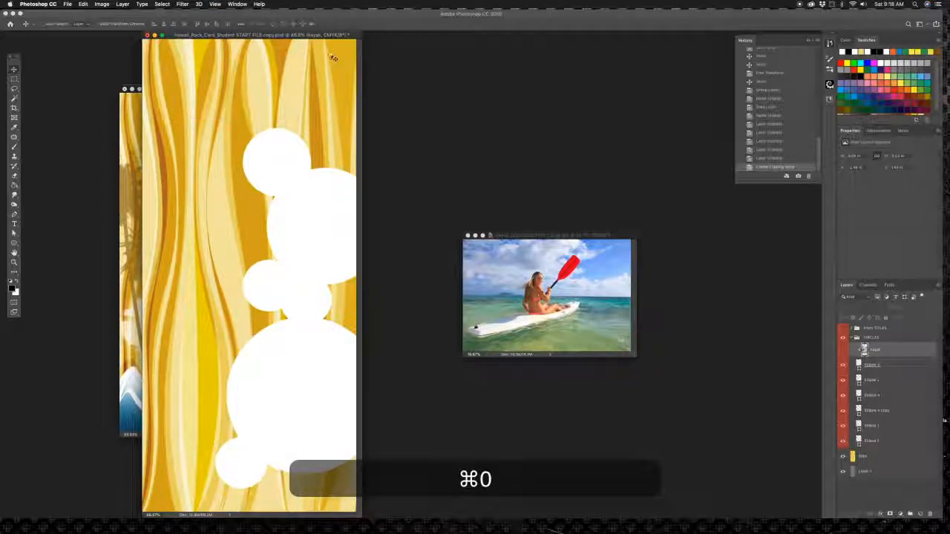
pyautogui.press('super+minus')
pyautogui.moveTo(298, 382); pyautogui.dragTo(528, 466)
pyautogui.press('v')
pyautogui.moveTo(403, 333); pyautogui.dragTo(356, 212)
pyautogui.press('super+z')
pyautogui.press('super+z')
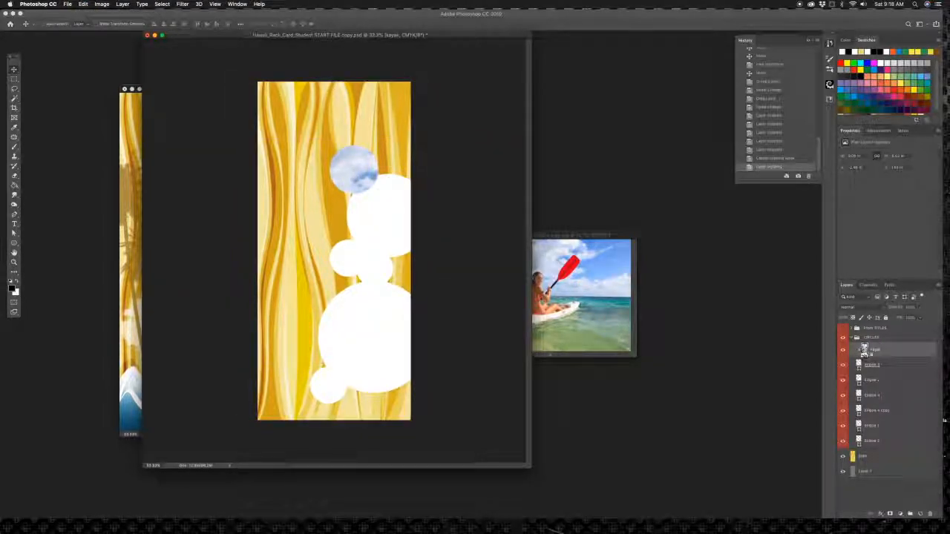
# Scale the kayak photo down and position it so the woman and paddle fit inside the topmost circle
pyautogui.press('super+t')
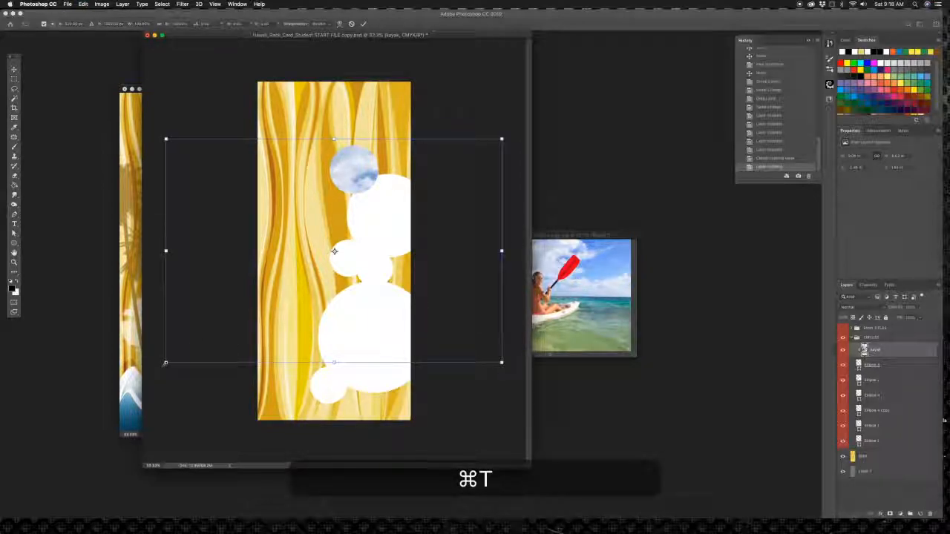
pyautogui.moveTo(165, 363); pyautogui.dragTo(377, 222)
pyautogui.moveTo(440, 180); pyautogui.dragTo(356, 175)
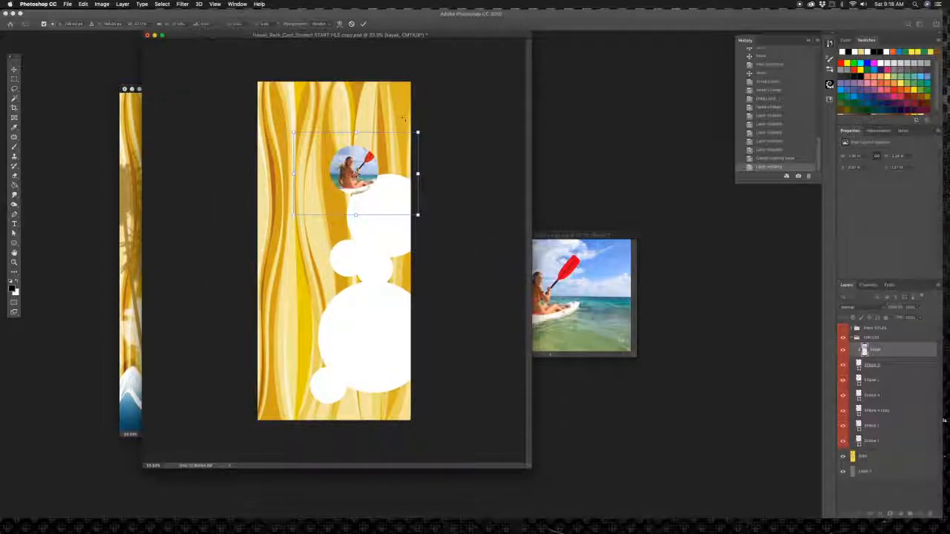
pyautogui.moveTo(418, 133); pyautogui.dragTo(393, 148)
pyautogui.press('Return')
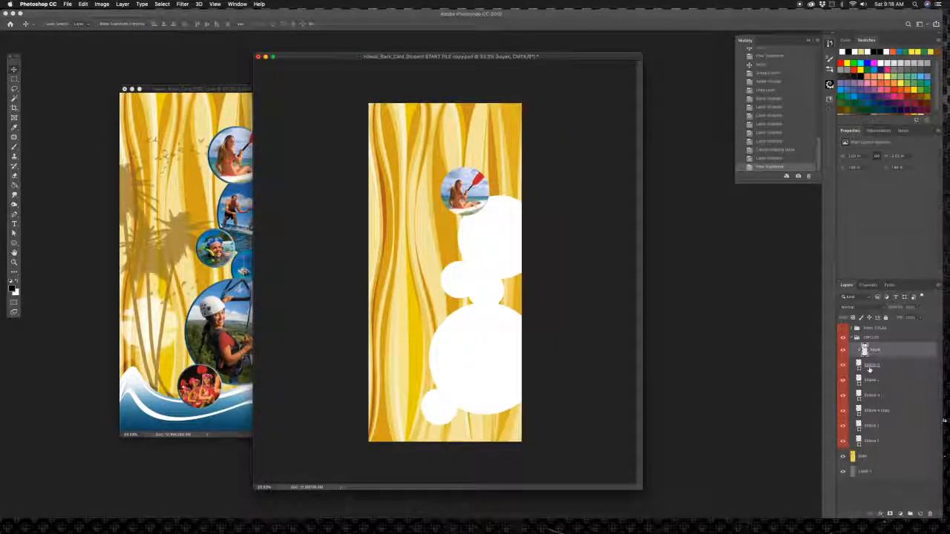
# Enlarge the Ellipse 3 circle behind the kayak photo slightly toward the upper left
pyautogui.click(872, 365)
pyautogui.press('super+t')
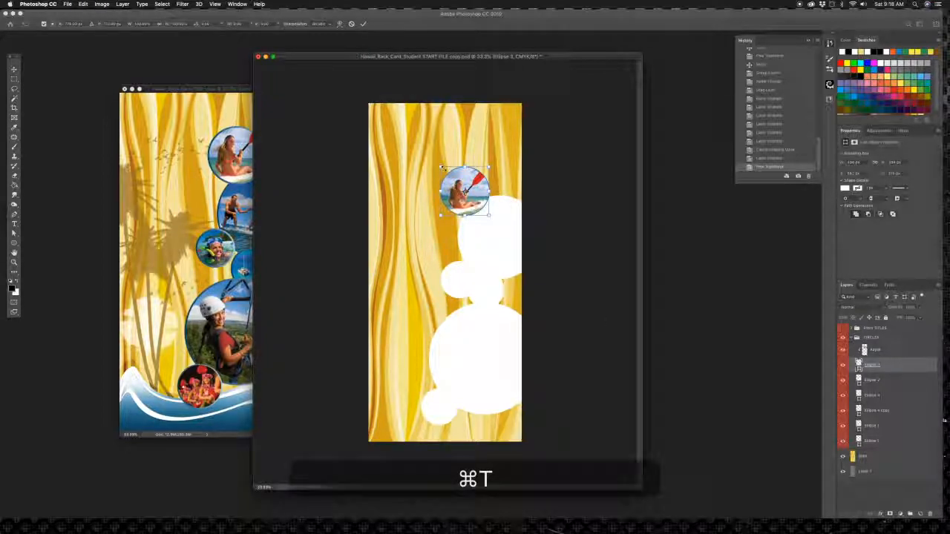
pyautogui.moveTo(438, 164); pyautogui.dragTo(436, 162)
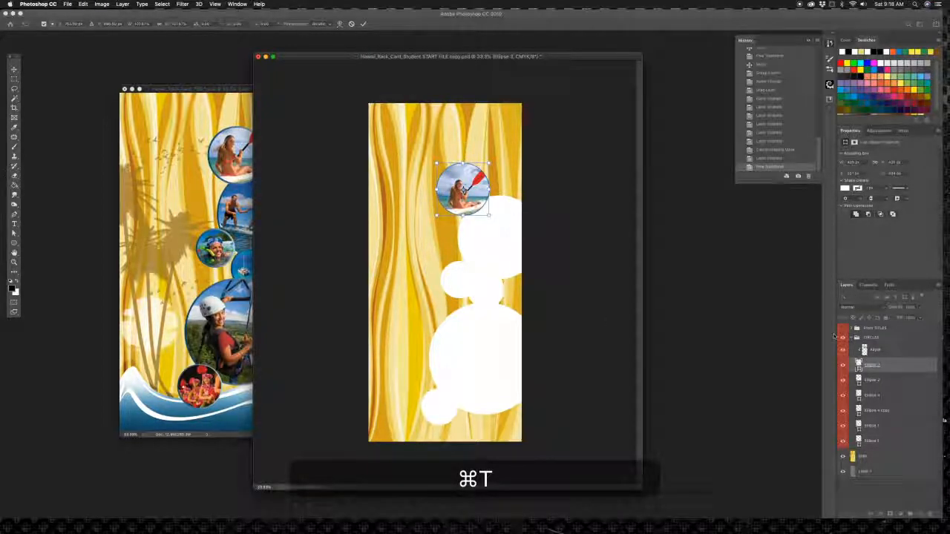
pyautogui.press('Return')
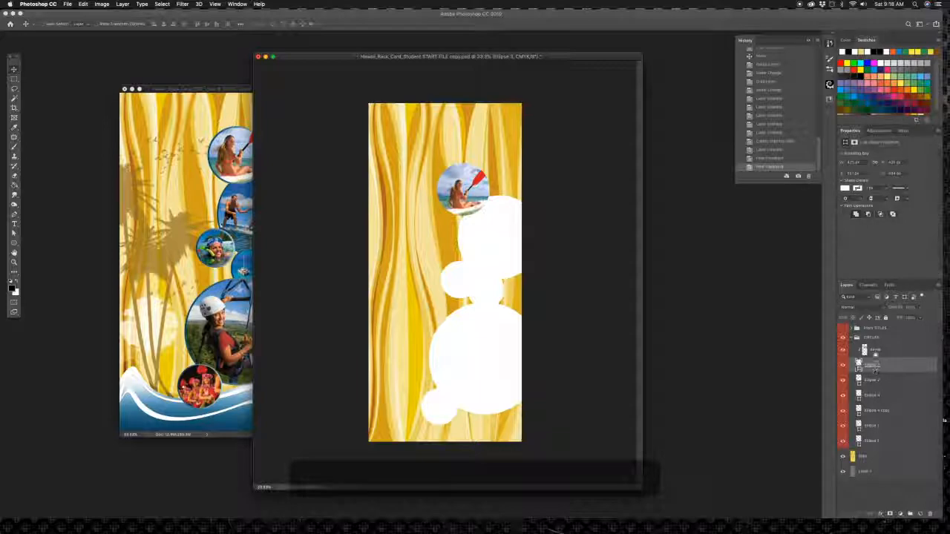
# Scale the kayak photo up slightly and recenter it so it fills the enlarged circle
pyautogui.click(876, 350)
pyautogui.press('super+t')
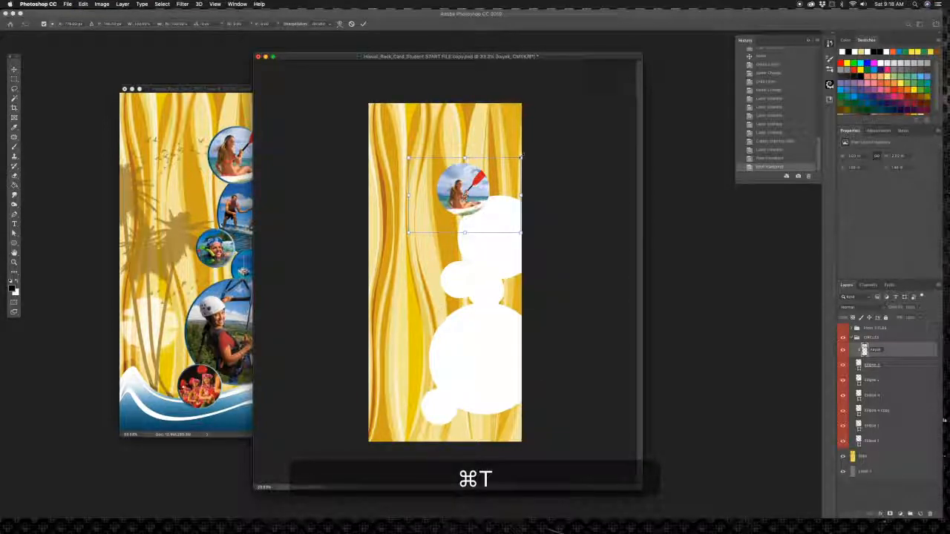
pyautogui.moveTo(520, 157); pyautogui.dragTo(535, 148)
pyautogui.moveTo(485, 175); pyautogui.dragTo(484, 176)
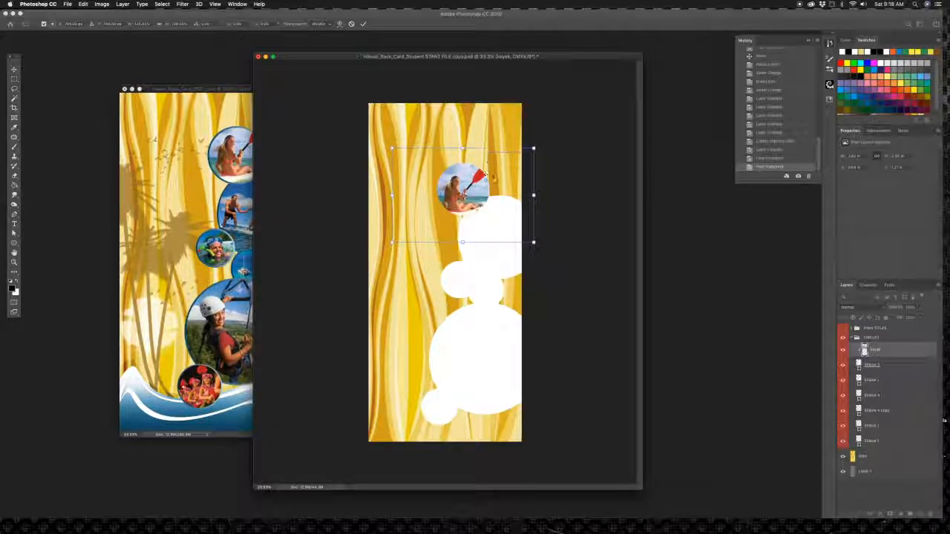
pyautogui.press('Return')
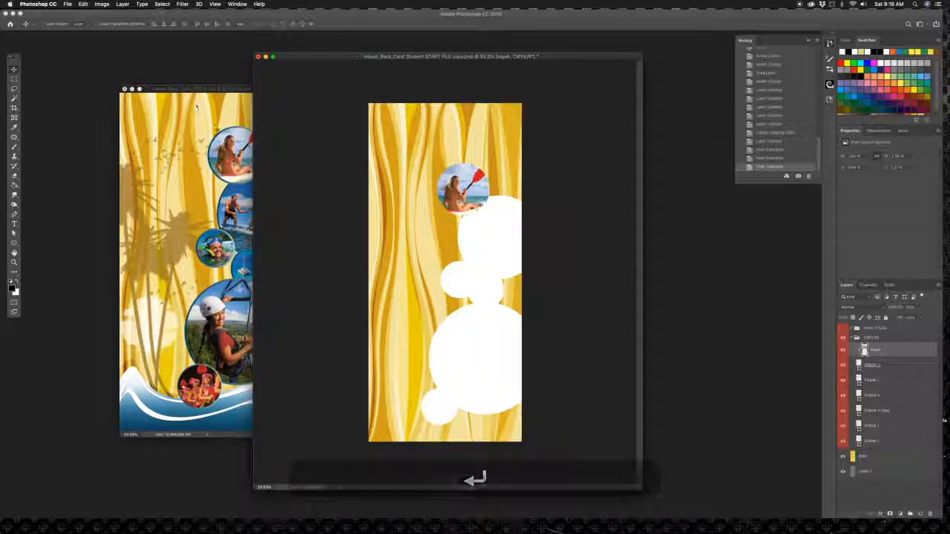
# Reposition and enlarge the rack card window around the artwork, and extend the layer list to show the whole CIRCLES group
pyautogui.press('super+0')
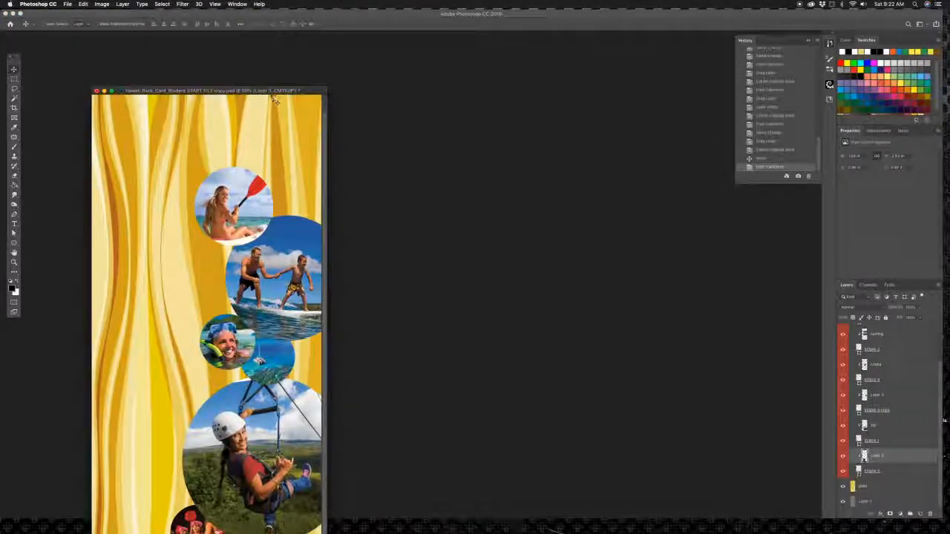
pyautogui.moveTo(274, 95); pyautogui.dragTo(520, 41)
pyautogui.press('super+minus')
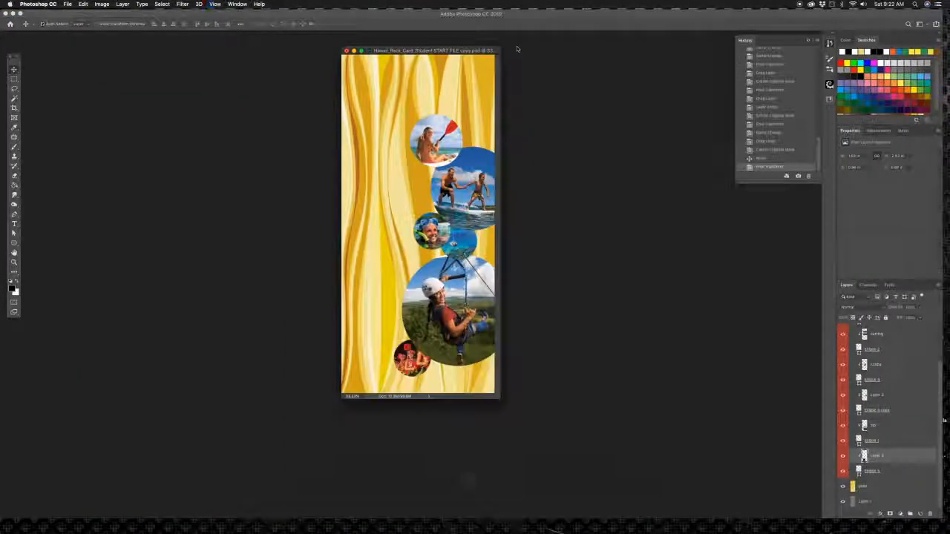
pyautogui.moveTo(498, 400); pyautogui.dragTo(583, 456)
pyautogui.scroll(3, 897, 343)
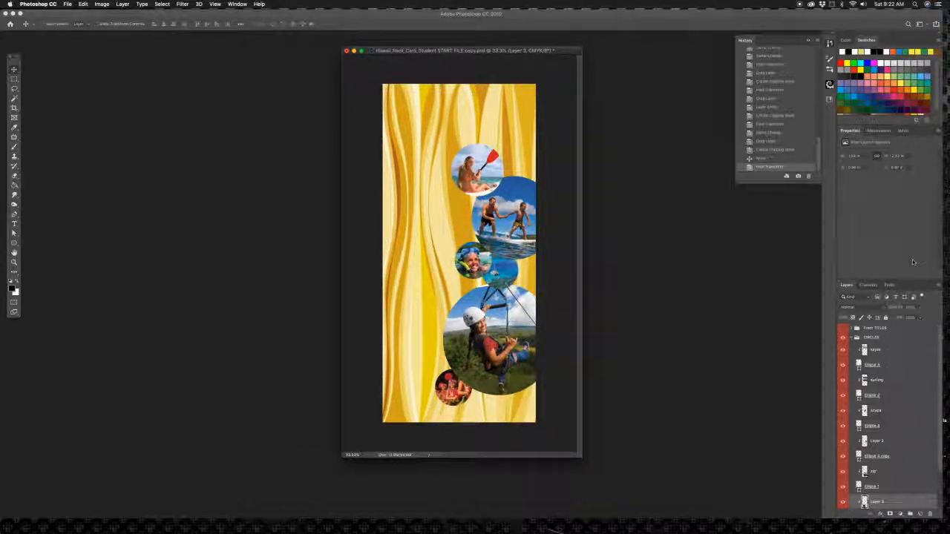
pyautogui.moveTo(904, 279); pyautogui.dragTo(905, 202)
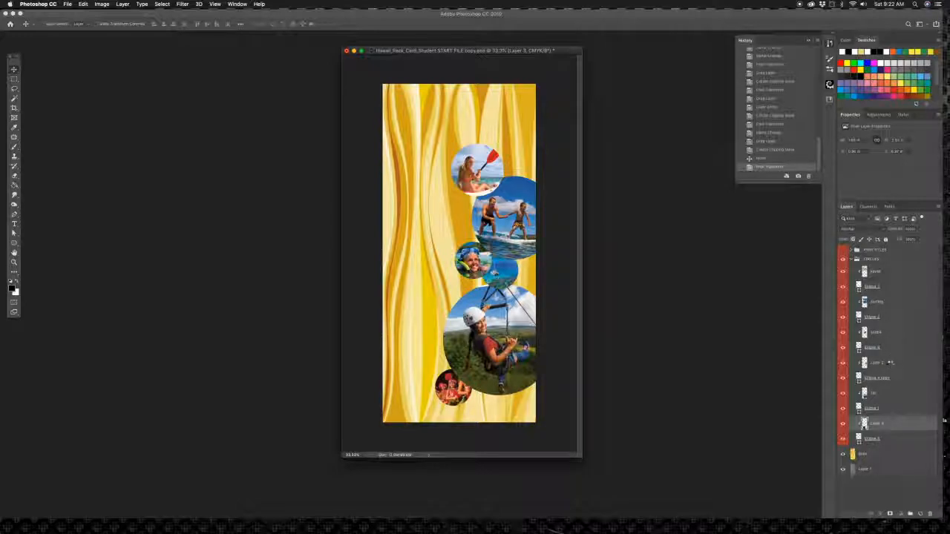
# Move the snorkeler and boat photo layers, with their Ellipse 4 and Ellipse 4 copy shapes, to the top of the CIRCLES group
pyautogui.keyDown('shift'); pyautogui.click(878, 378); pyautogui.keyUp('shift')
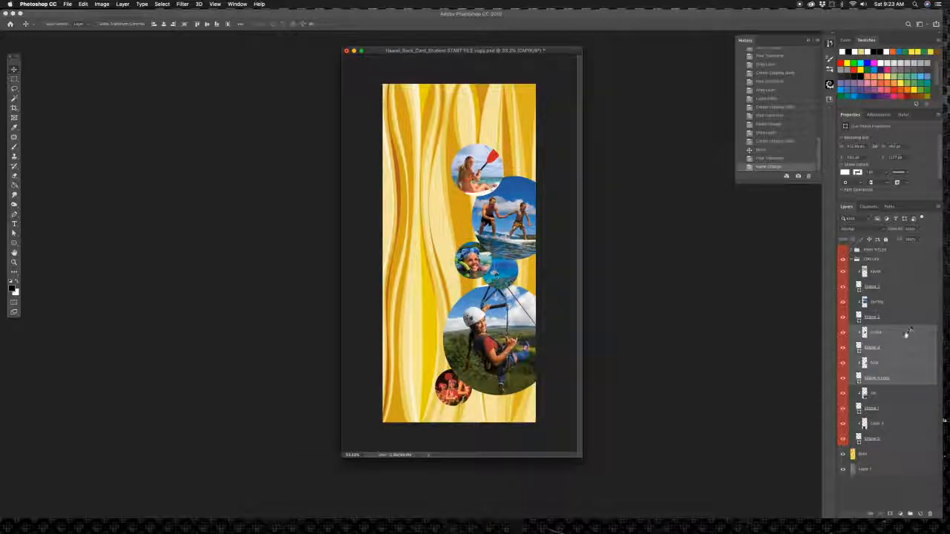
pyautogui.moveTo(905, 333); pyautogui.dragTo(895, 261)
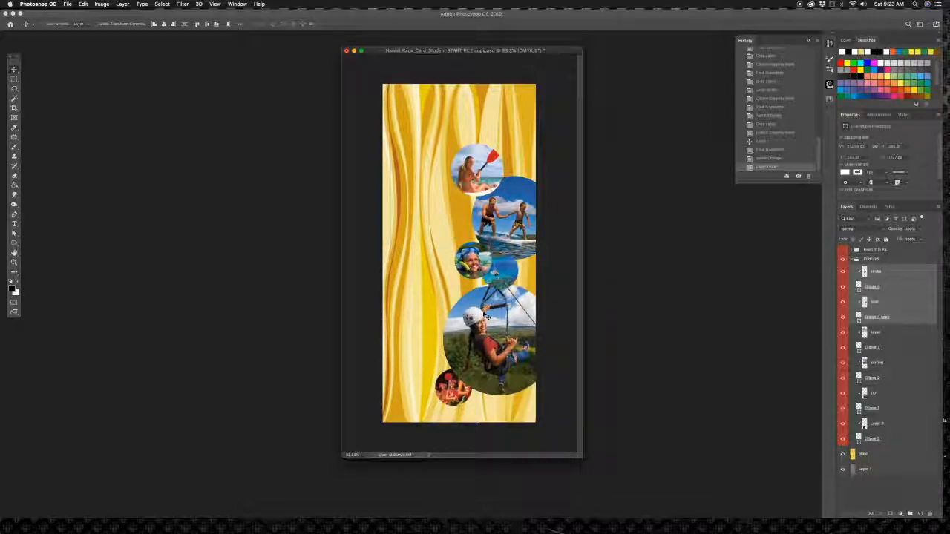
# Shift the boat photo and its Ellipse 4 copy shape slightly to the right, beside the snorkeler circle
pyautogui.click(892, 339)
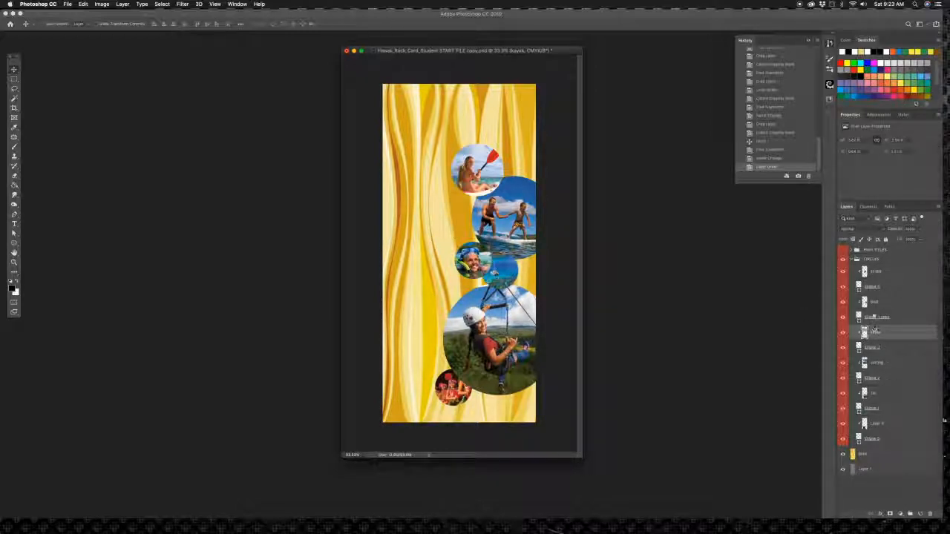
pyautogui.click(880, 300)
pyautogui.keyDown('shift'); pyautogui.click(883, 317); pyautogui.keyUp('shift')
pyautogui.moveTo(484, 302); pyautogui.dragTo(498, 277)
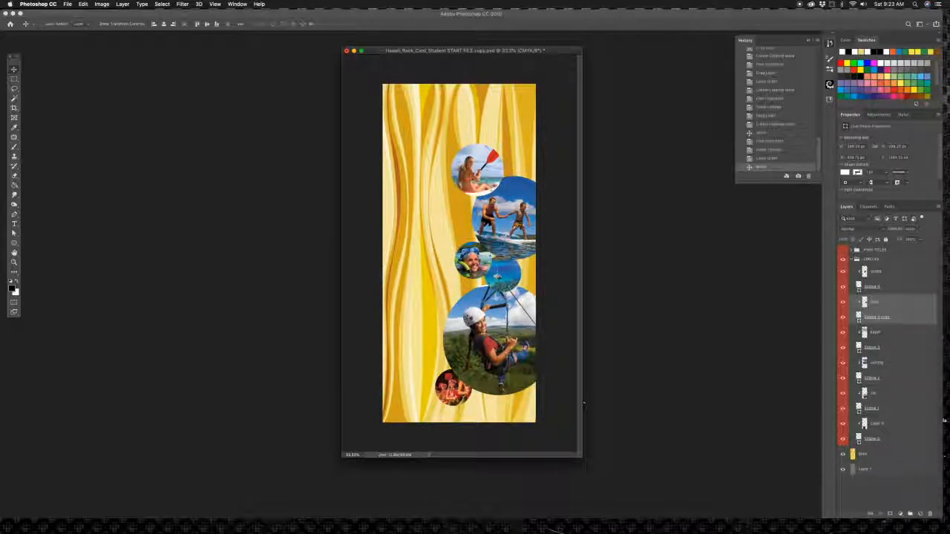
# Bring the dancers photo and its Ellipse 5 shape to the top of the CIRCLES group and scale them up slightly
pyautogui.click(882, 423)
pyautogui.moveTo(881, 439); pyautogui.dragTo(890, 265)
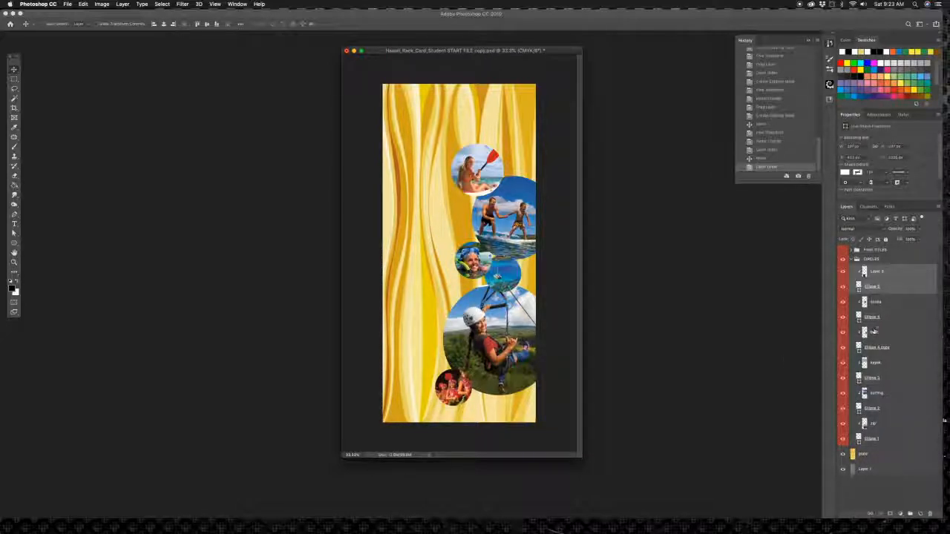
pyautogui.press('super+t')
pyautogui.moveTo(480, 437); pyautogui.dragTo(491, 450)
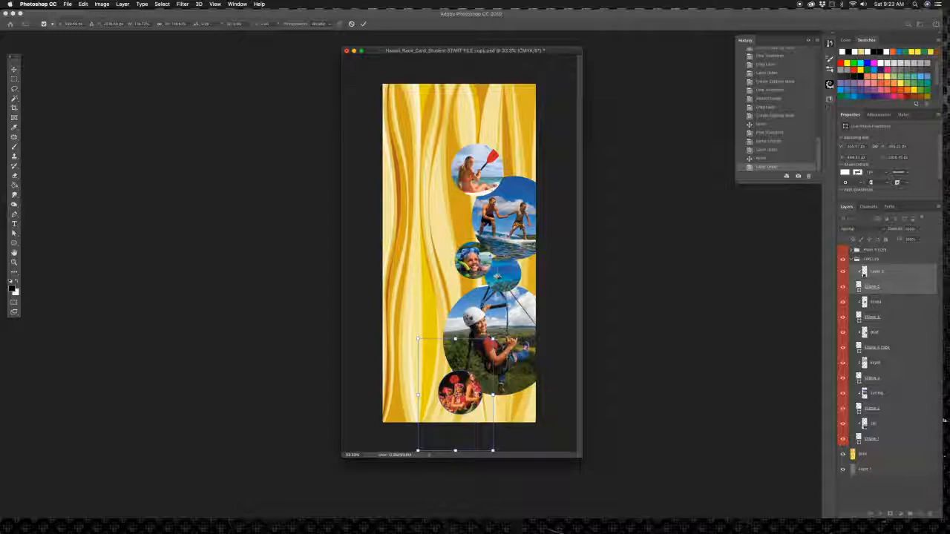
pyautogui.press('Return')
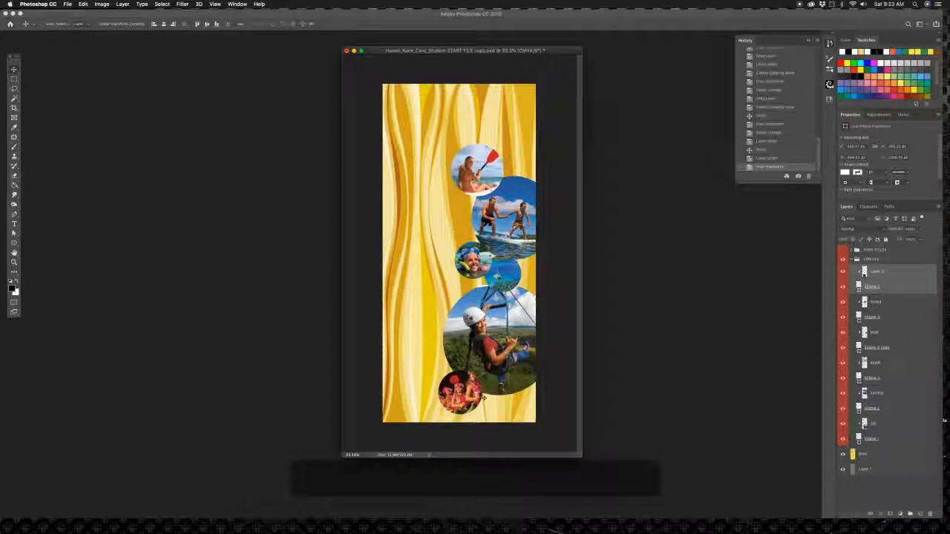
# Bring up the finished Hawaii_Rack_Card_PSD_1.psd beside the student file and compare the circle borders, then return to the student file
pyautogui.click(238, 4)
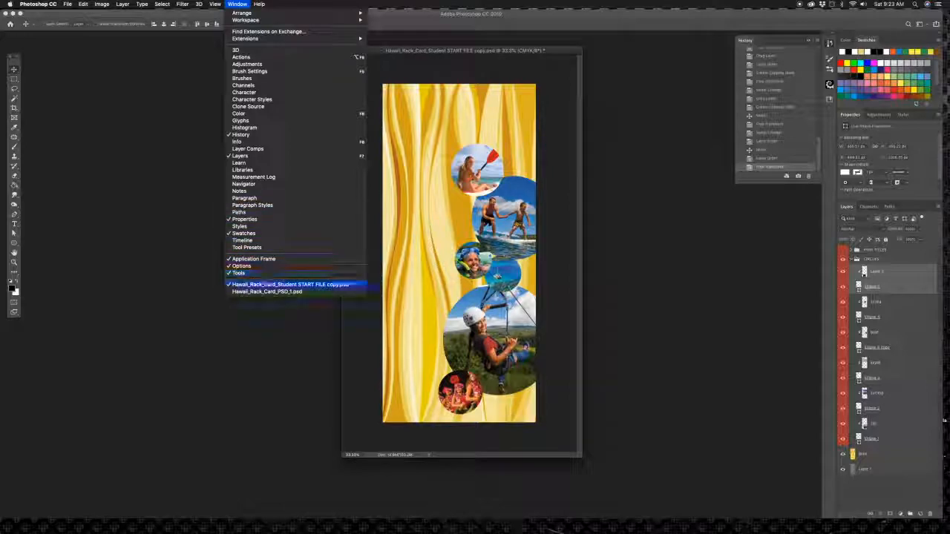
pyautogui.click(267, 297)
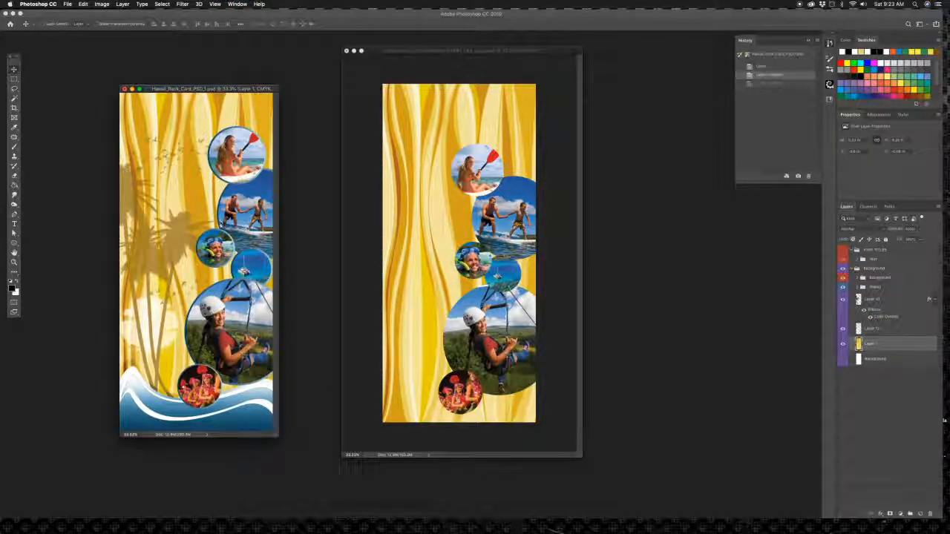
pyautogui.moveTo(197, 252); pyautogui.dragTo(245, 234)
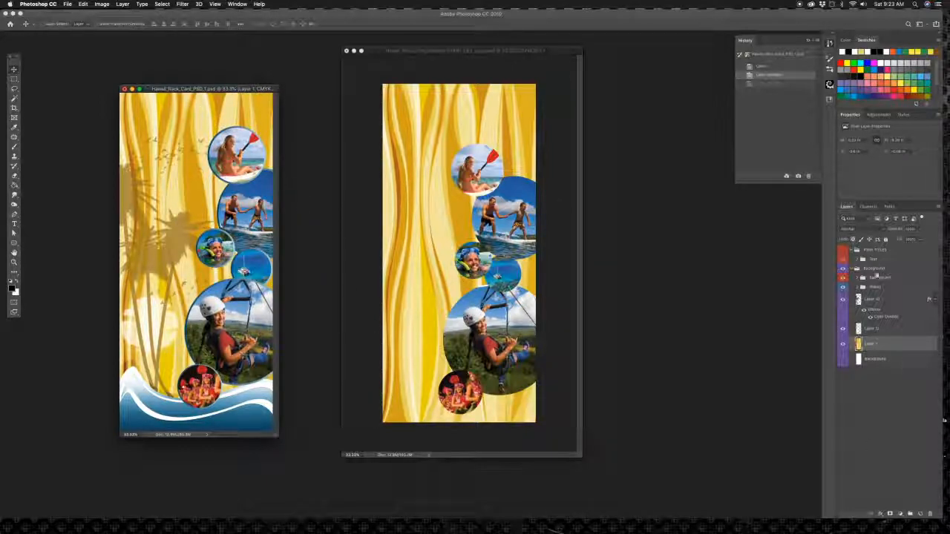
pyautogui.click(562, 236)
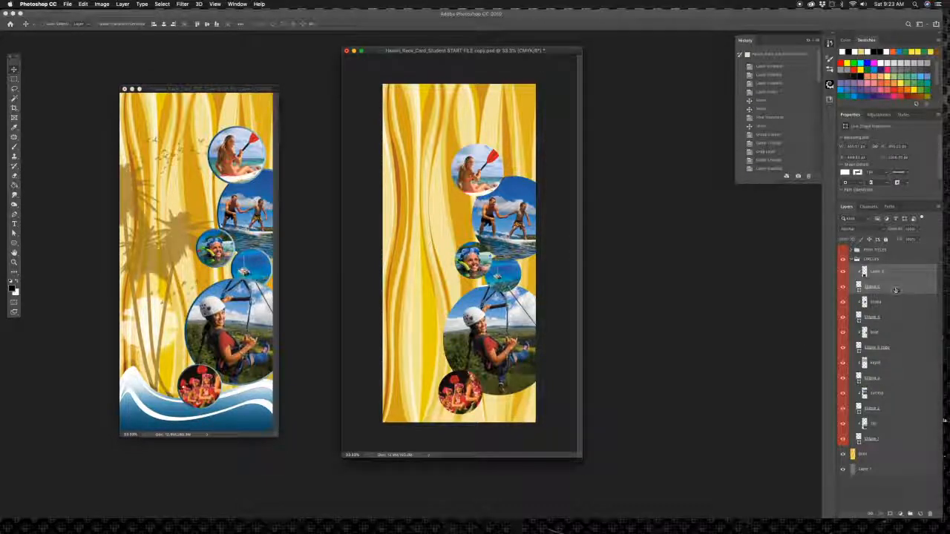
# Hide and reshow the clipped dancers and kayak photos to examine the ellipse shapes beneath them
pyautogui.click(883, 286)
pyautogui.click(843, 272)
pyautogui.click(843, 272)
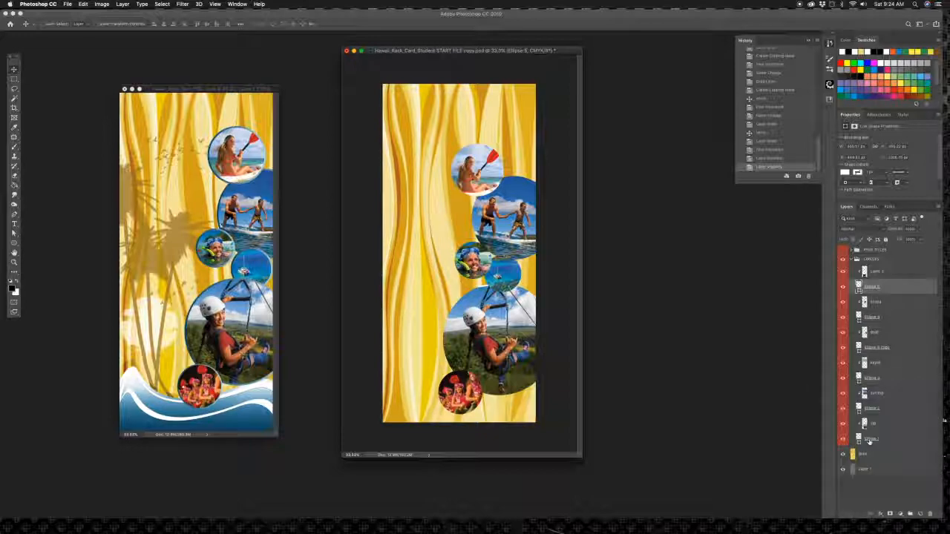
pyautogui.click(883, 380)
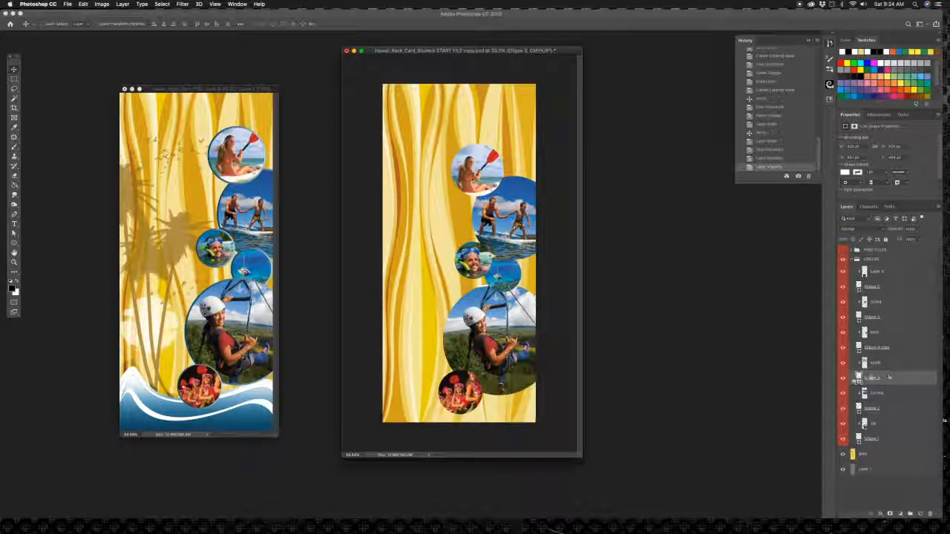
pyautogui.click(843, 362)
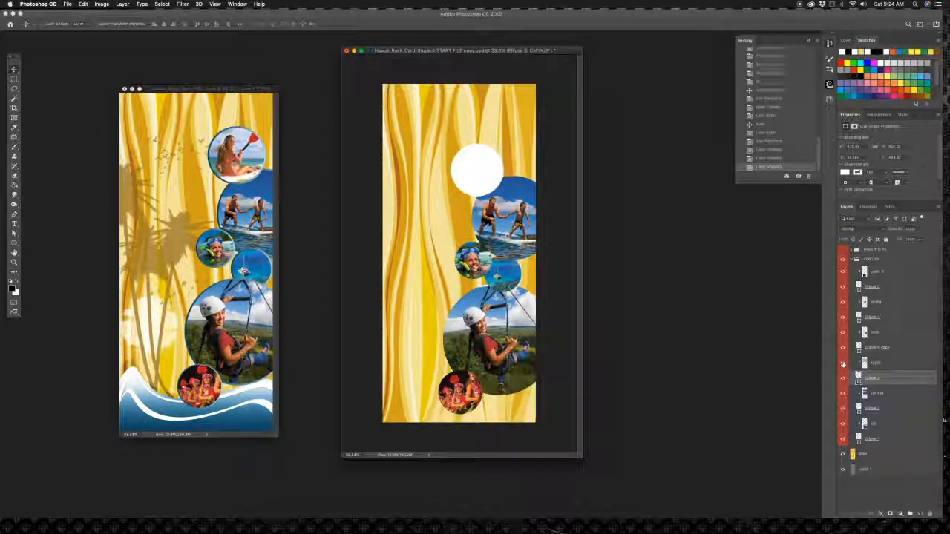
pyautogui.click(843, 363)
pyautogui.click(843, 363)
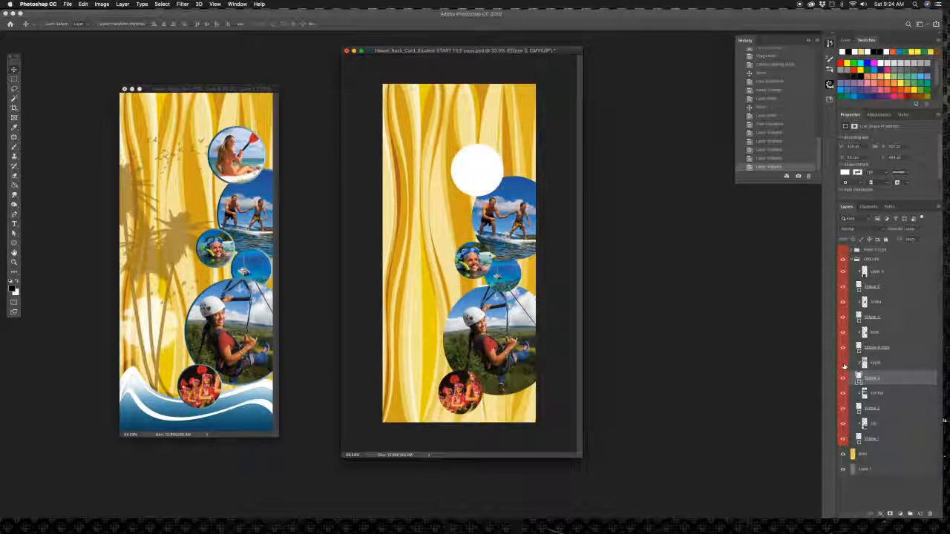
pyautogui.click(843, 363)
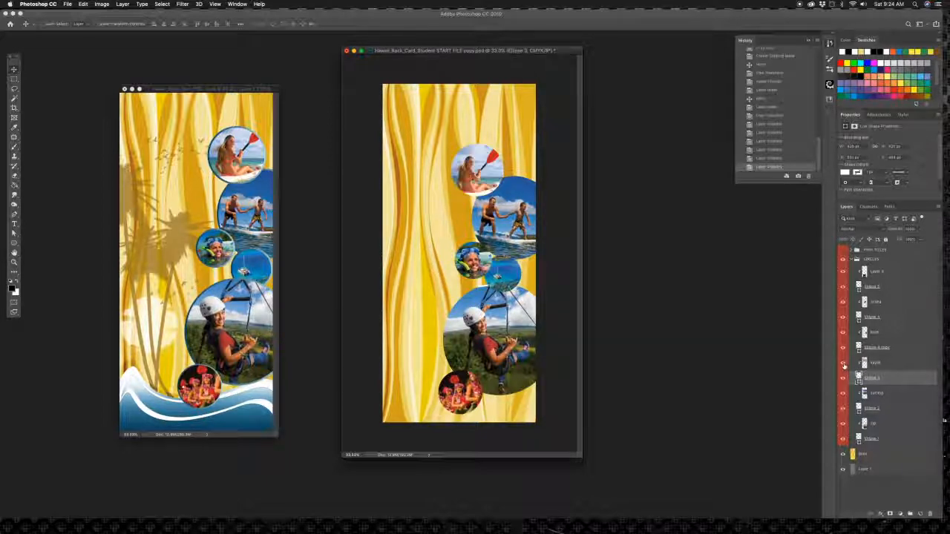
# Add a drop shadow to the Ellipse 3 shape behind the kayak photo, with 50% opacity and a shorter distance
pyautogui.doubleClick(897, 378)
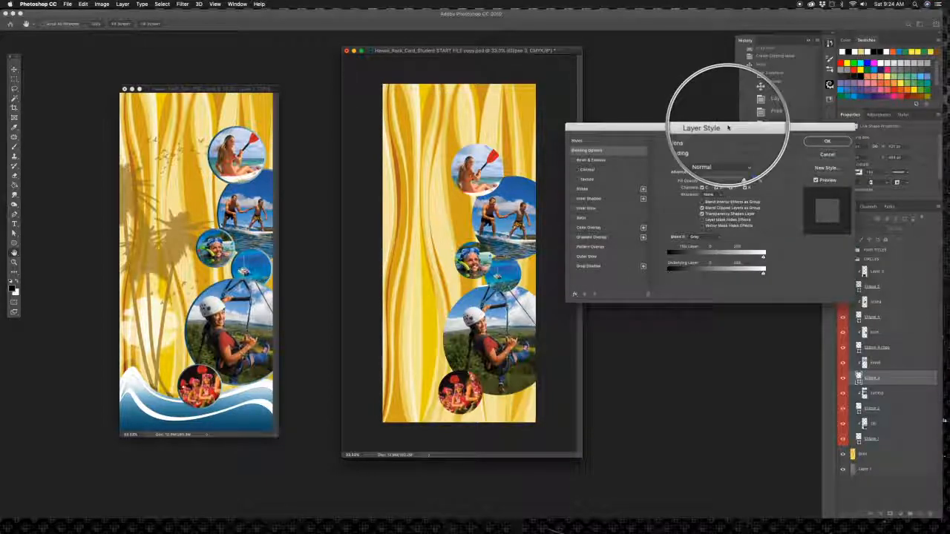
pyautogui.moveTo(728, 128); pyautogui.dragTo(734, 180)
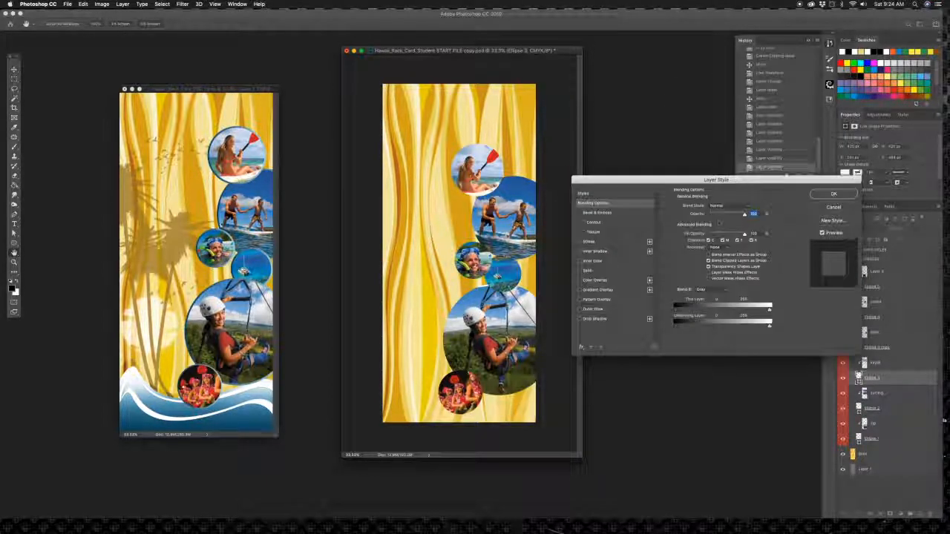
pyautogui.click(601, 319)
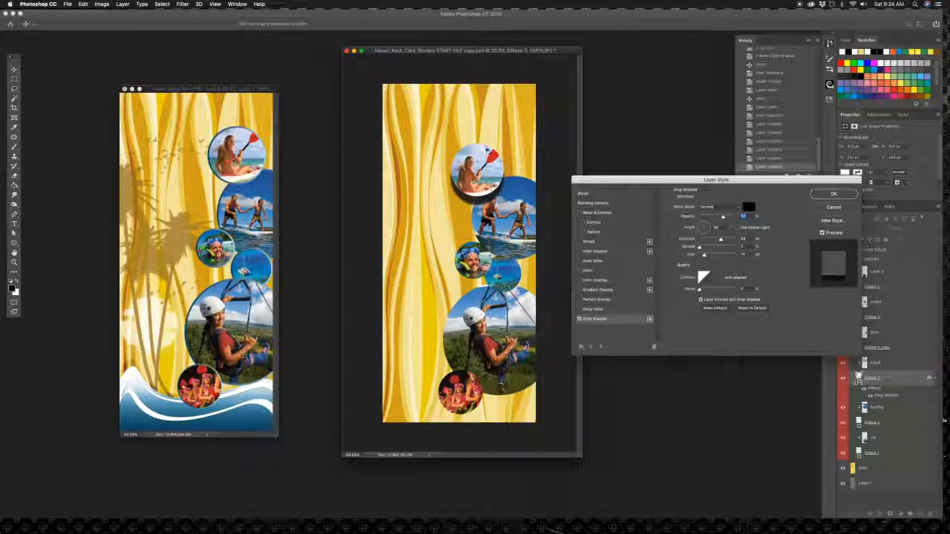
pyautogui.moveTo(720, 239); pyautogui.dragTo(711, 239)
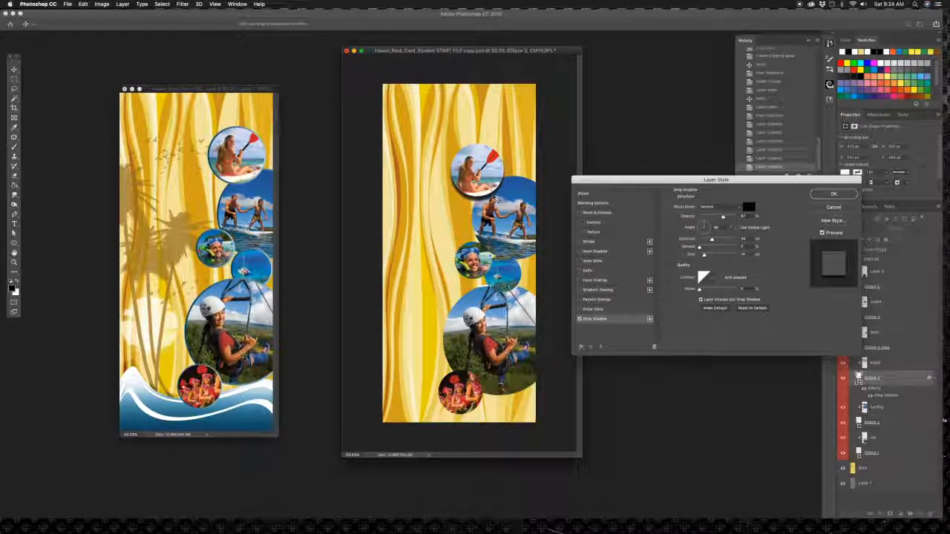
pyautogui.write('50')
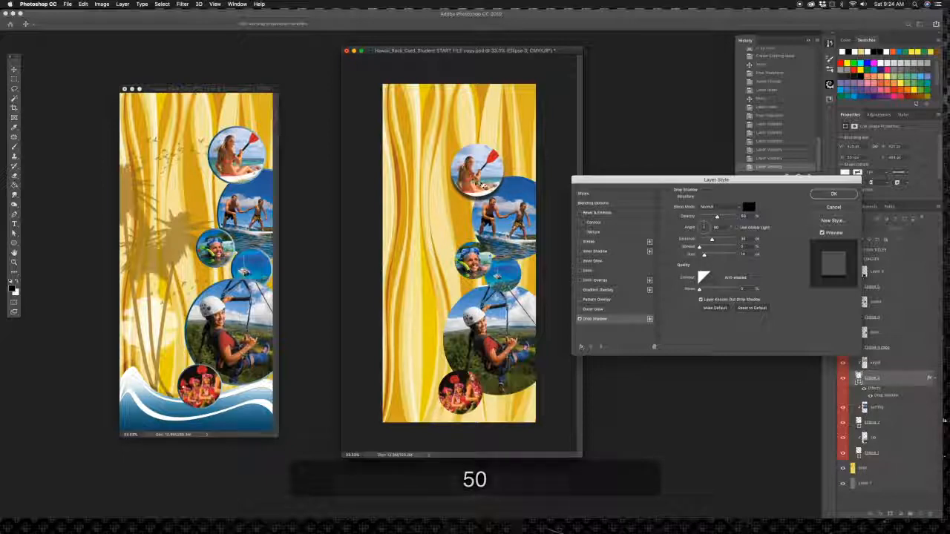
pyautogui.moveTo(476, 182); pyautogui.dragTo(475, 183)
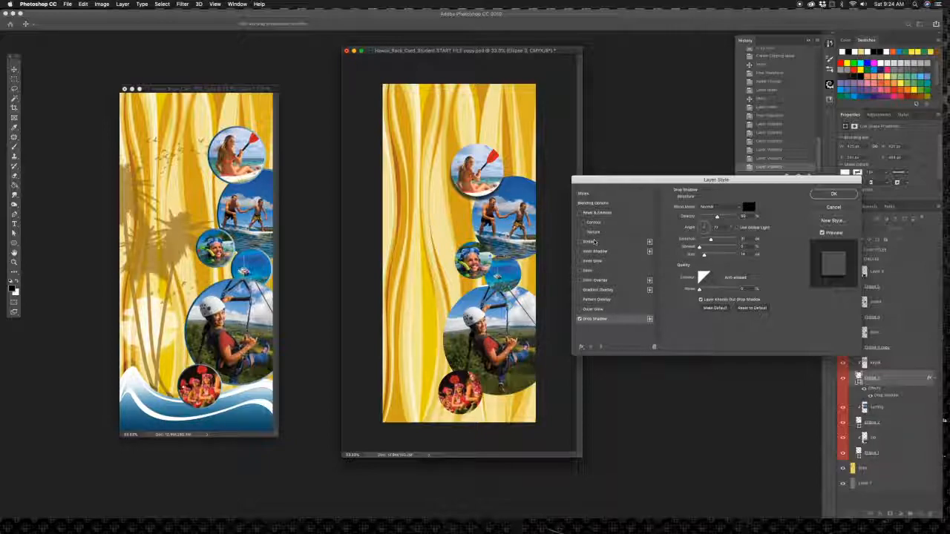
# Add a stroke to the Ellipse 3 shape, positioned outside with a size of 15 px
pyautogui.click(595, 243)
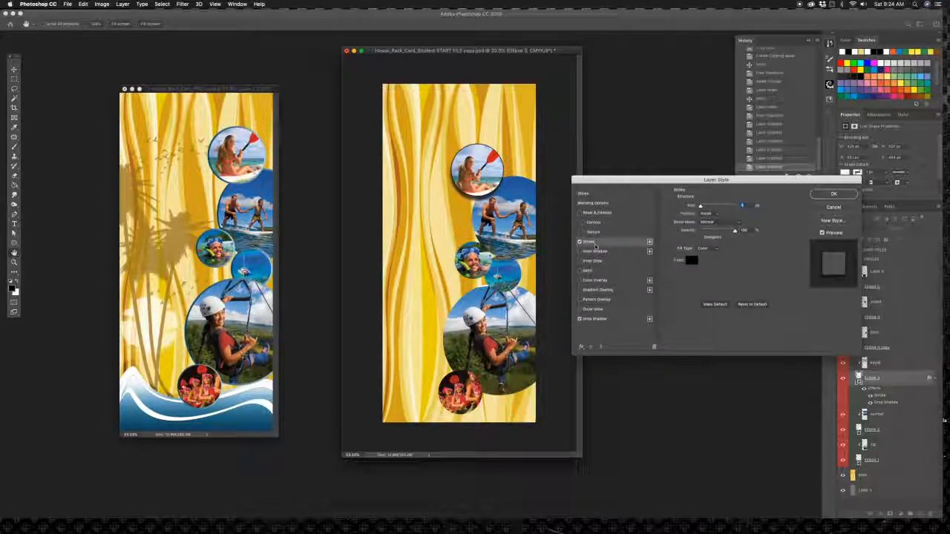
pyautogui.click(714, 214)
pyautogui.click(712, 212)
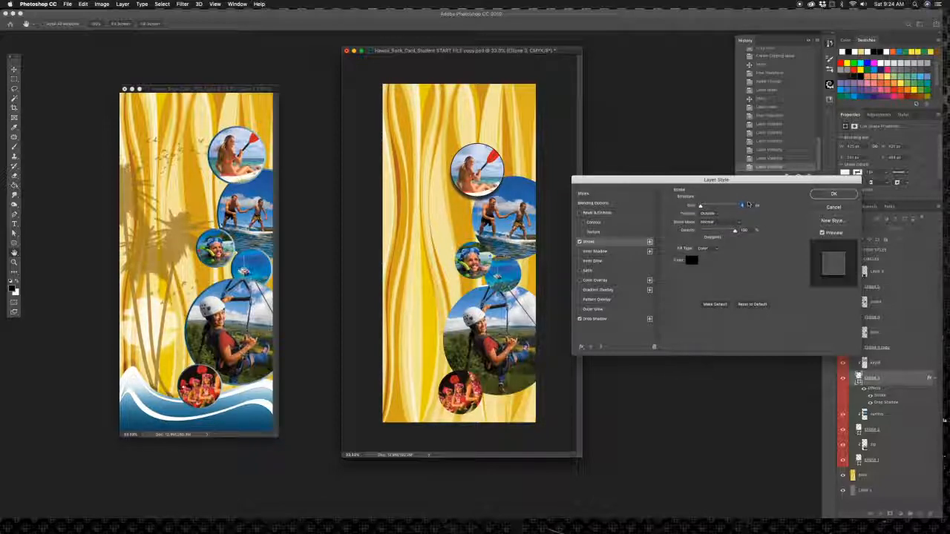
pyautogui.write('10')
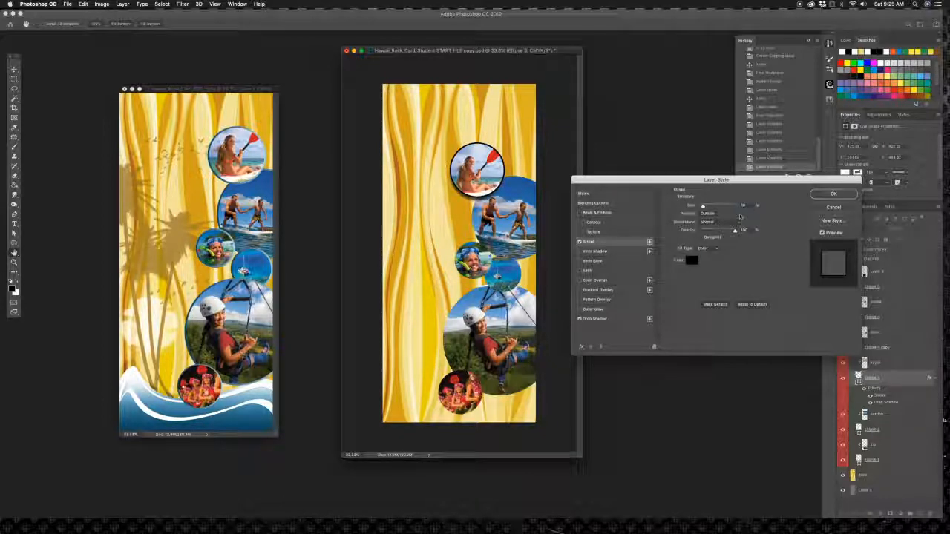
pyautogui.write('15')
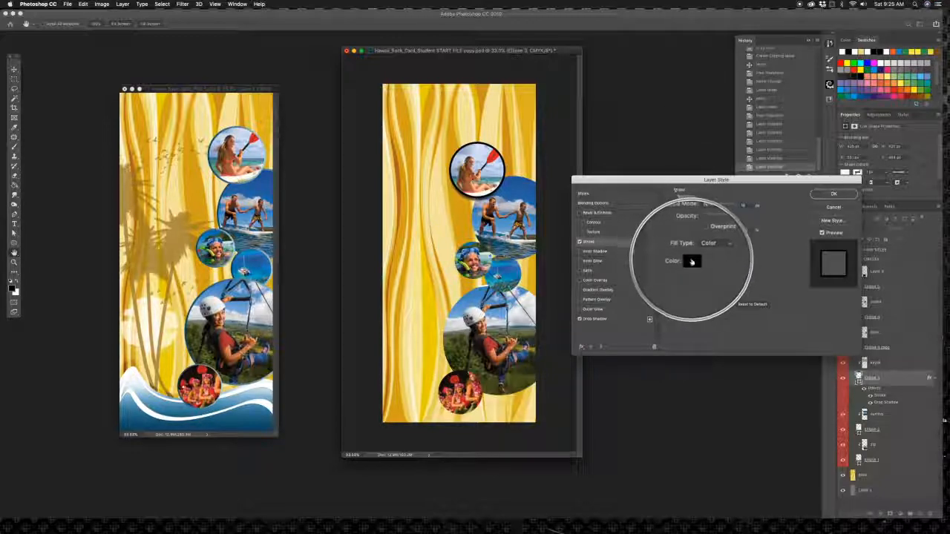
# Set the stroke color to the blue #0687bc sampled from the boat photo's water, and apply the layer style
pyautogui.click(691, 261)
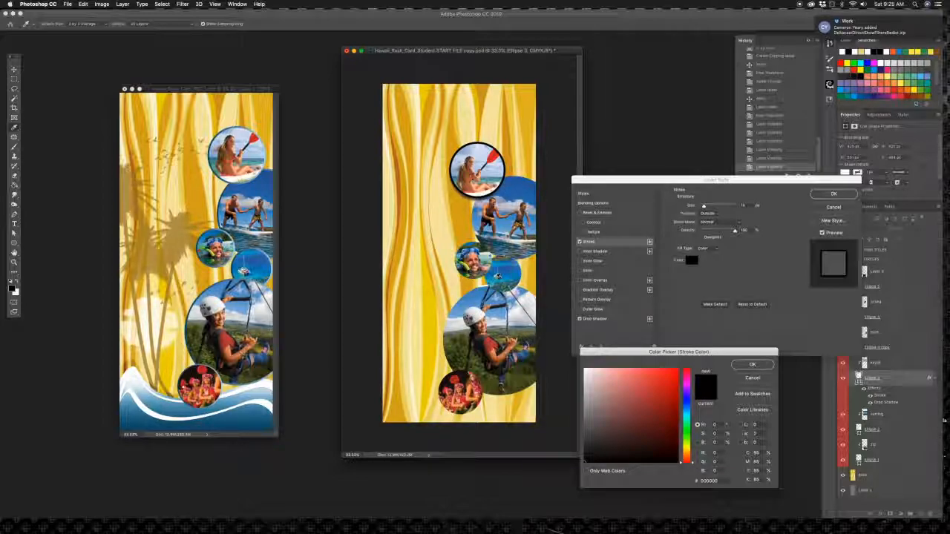
pyautogui.click(496, 276)
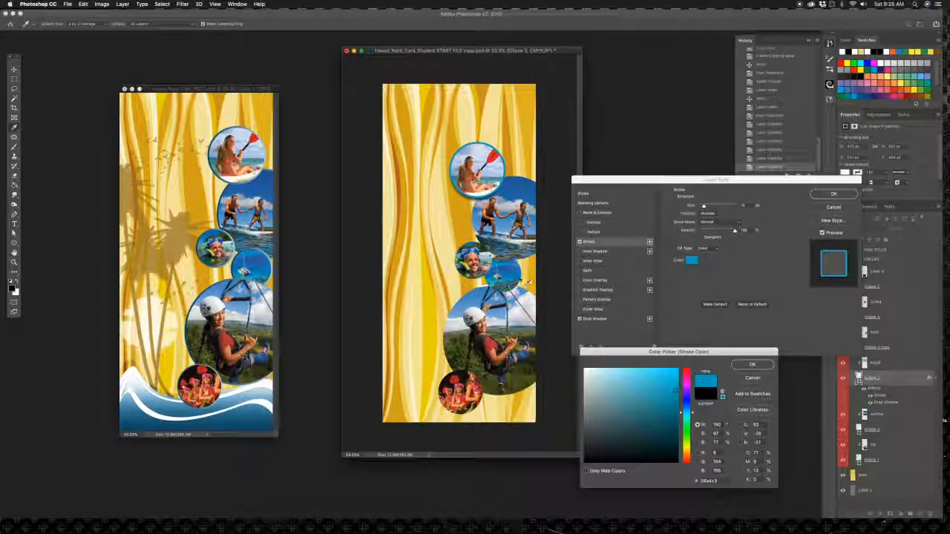
pyautogui.click(508, 277)
pyautogui.click(510, 276)
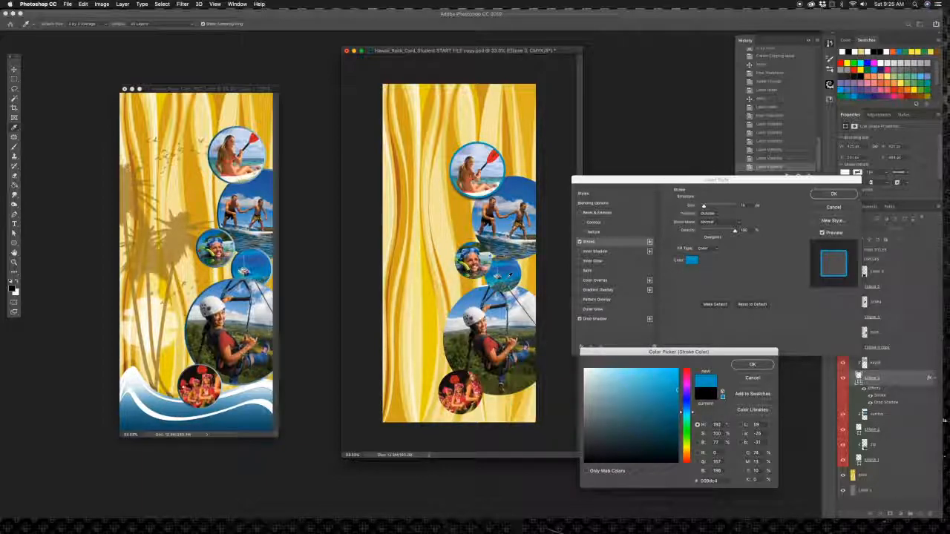
pyautogui.click(504, 275)
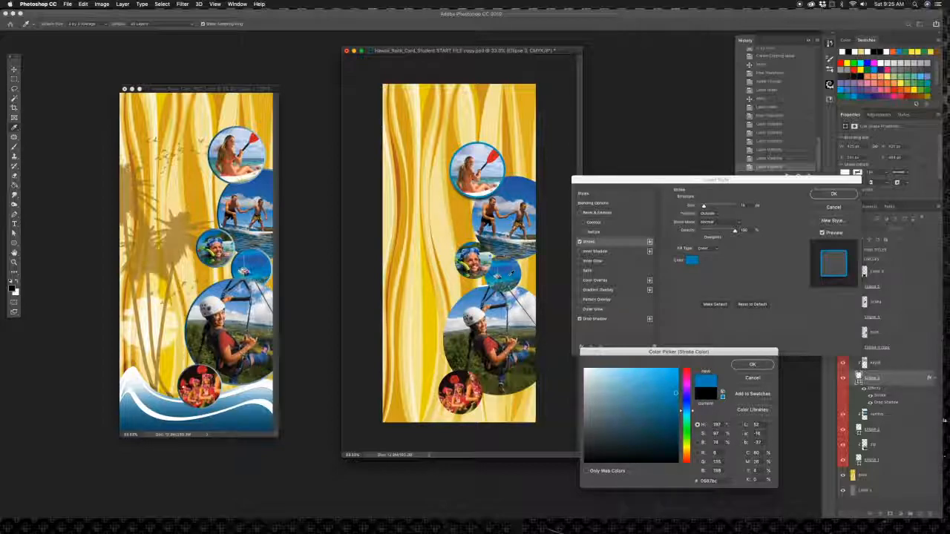
pyautogui.click(753, 364)
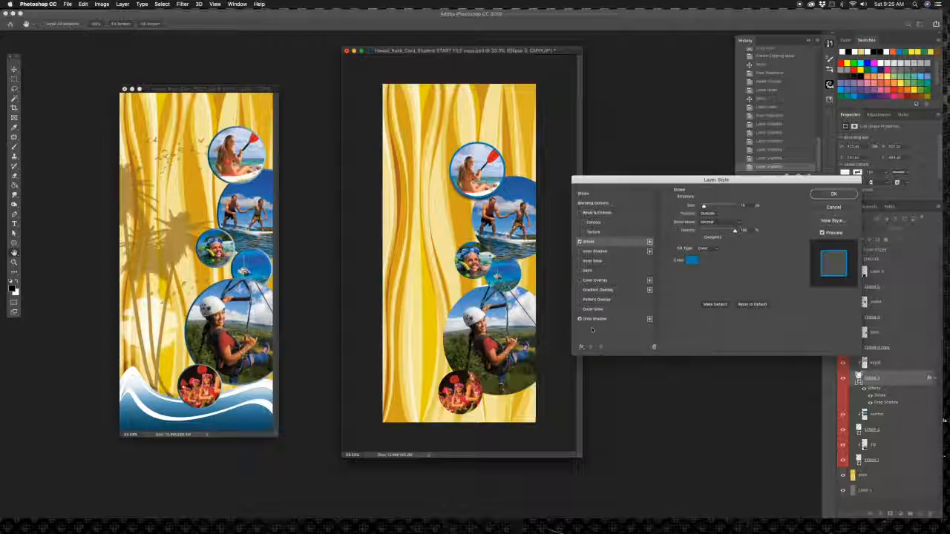
pyautogui.click(833, 194)
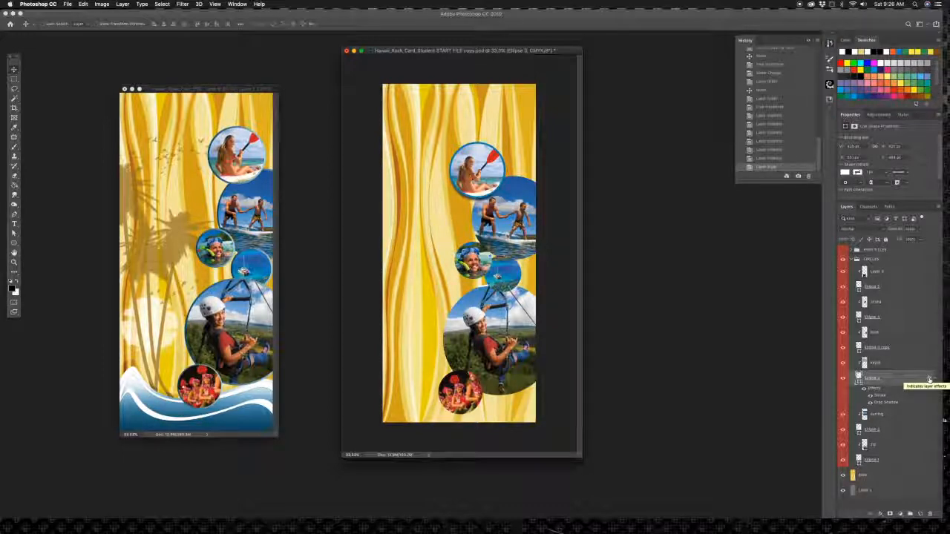
# Copy the stroke and drop shadow of Ellipse 3 to the other circle shapes, collapsing the effects lists in the CIRCLES group
pyautogui.moveTo(930, 352); pyautogui.dragTo(921, 284)
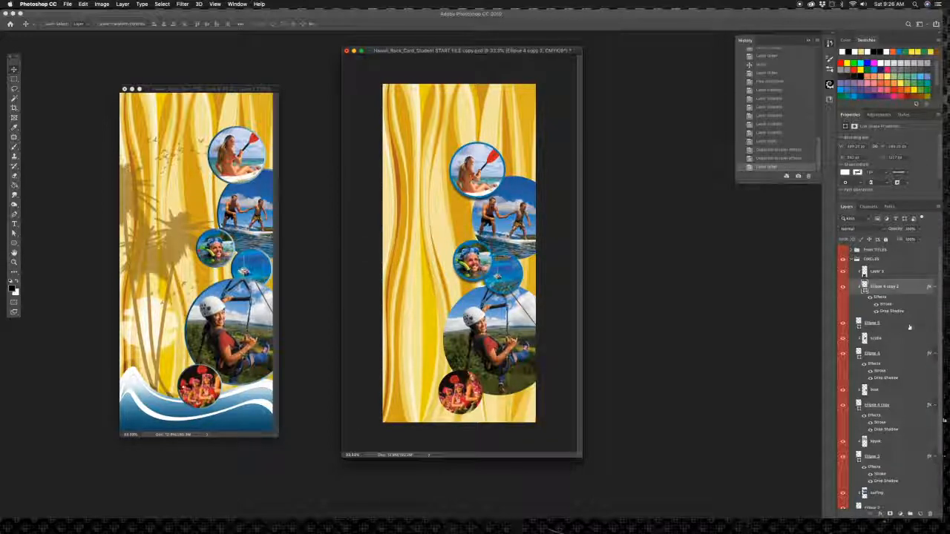
pyautogui.click(934, 286)
pyautogui.click(935, 333)
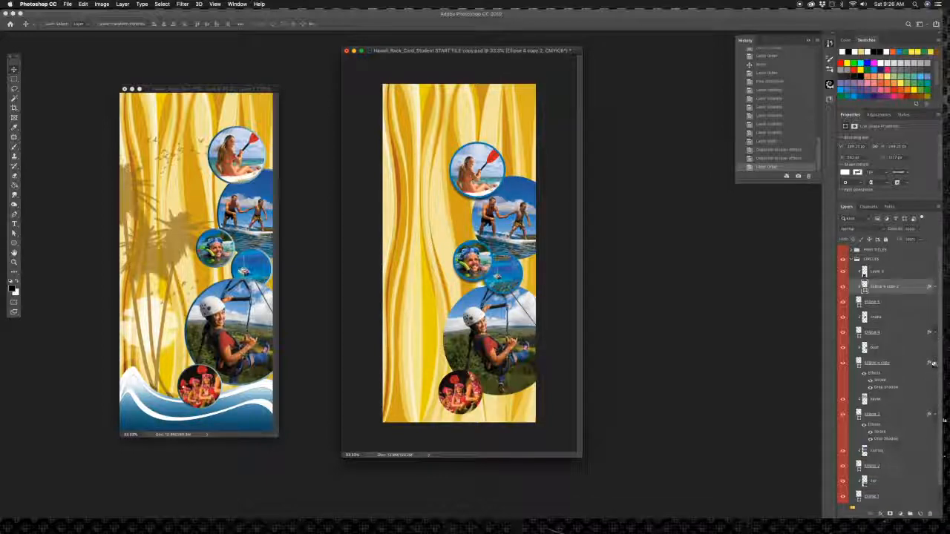
pyautogui.click(934, 364)
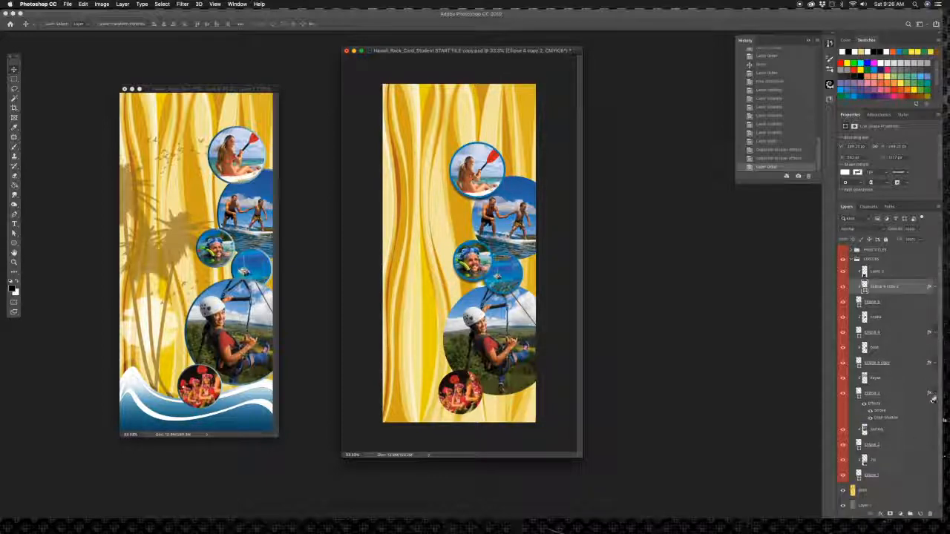
pyautogui.click(934, 395)
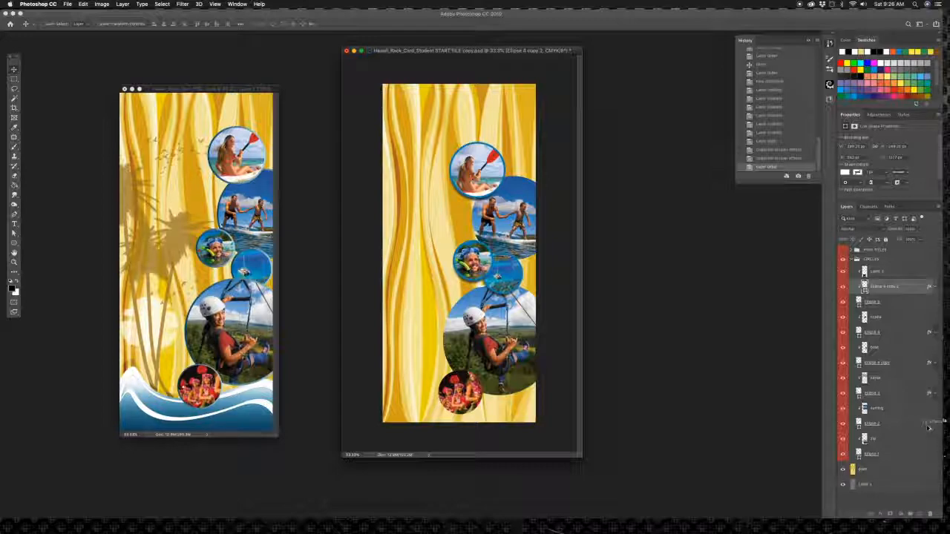
pyautogui.click(930, 425)
pyautogui.click(928, 475)
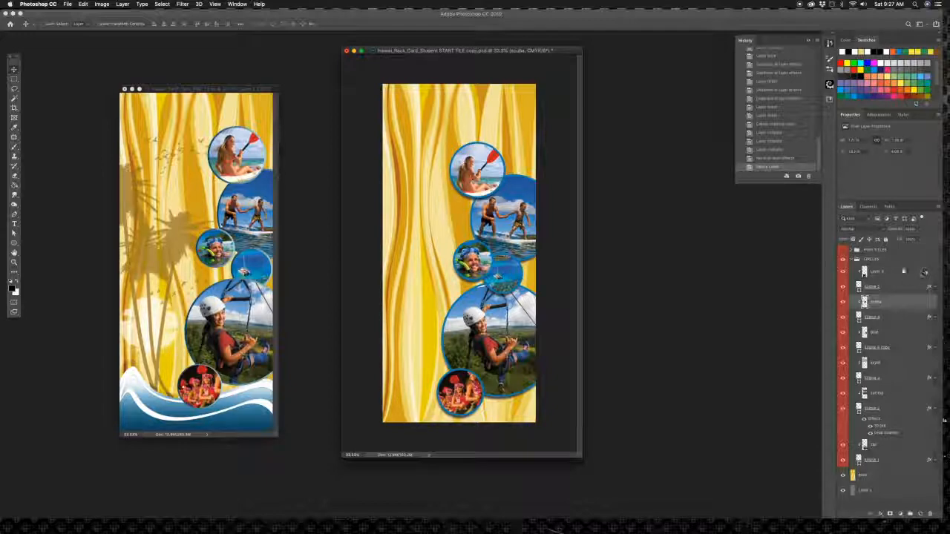
# Collapse the CIRCLES group and add a new layer named "trees" directly above the plate layer
pyautogui.click(857, 259)
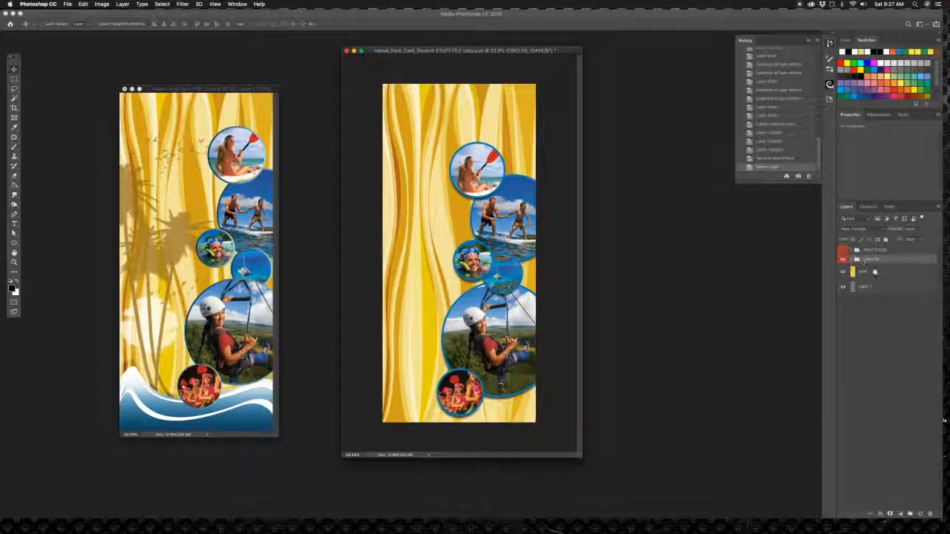
pyautogui.click(901, 275)
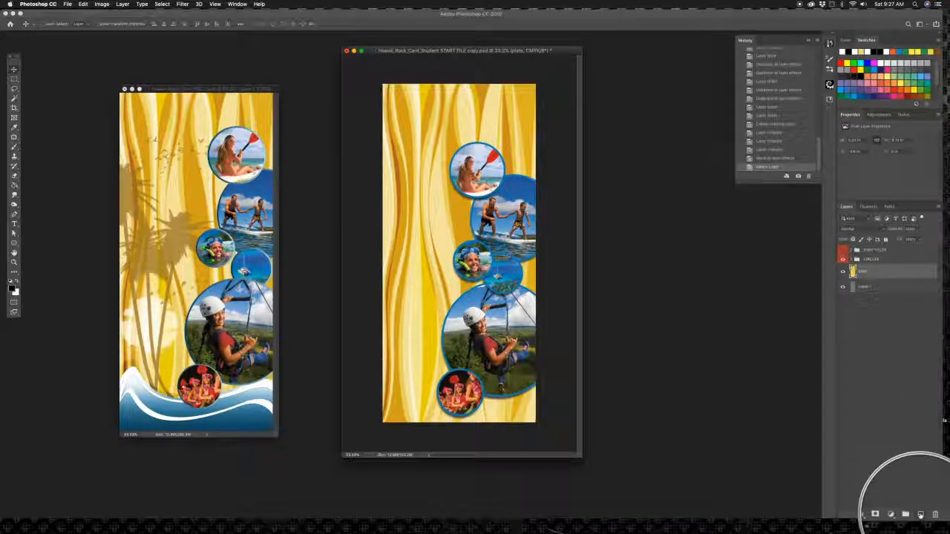
pyautogui.click(920, 516)
pyautogui.doubleClick(865, 271)
pyautogui.press('Return')
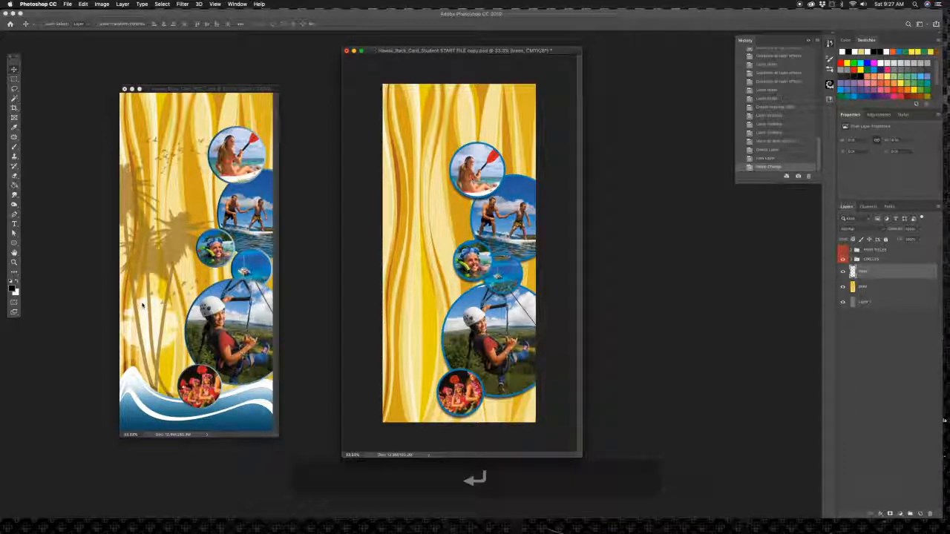
# Activate the Brush tool and show its brush presets, collapsing the 11circles brush group
pyautogui.press('b')
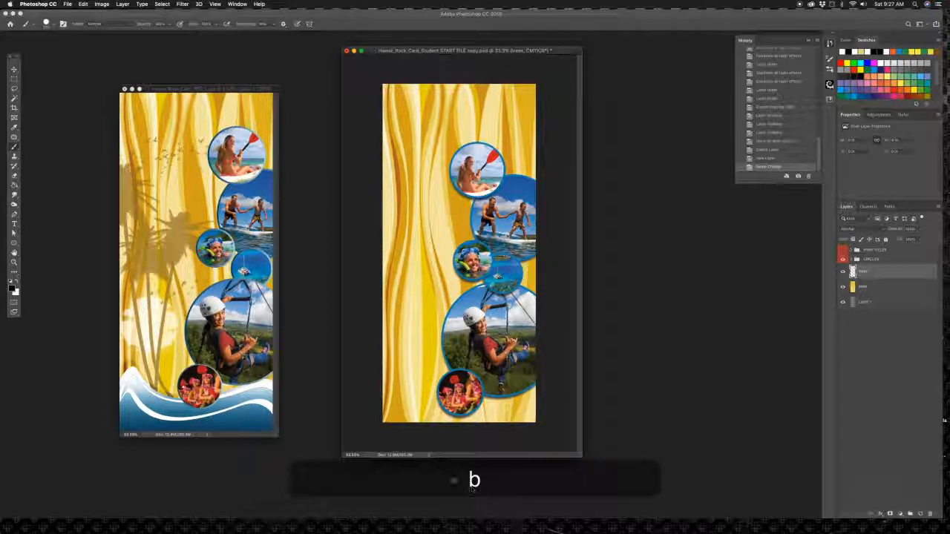
pyautogui.click(27, 24)
pyautogui.click(27, 24)
pyautogui.click(27, 25)
pyautogui.click(30, 25)
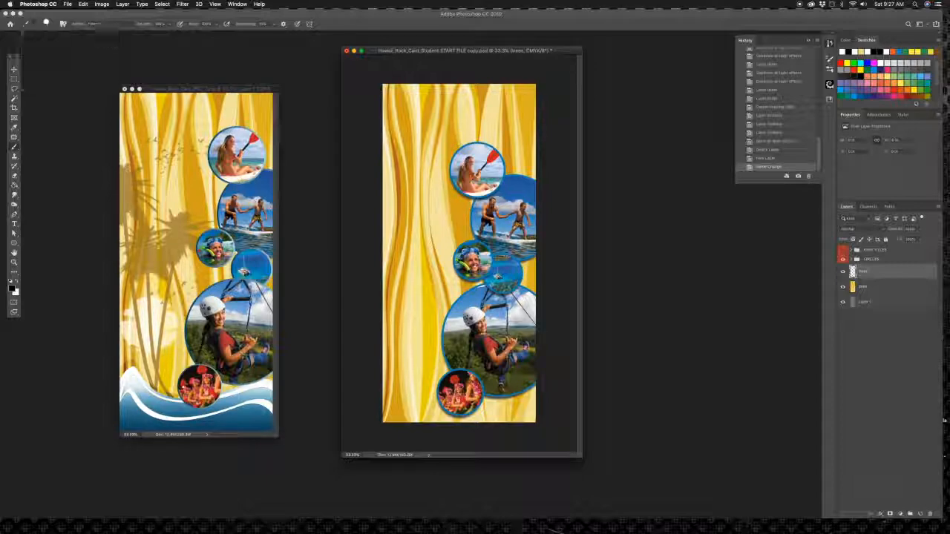
pyautogui.click(29, 25)
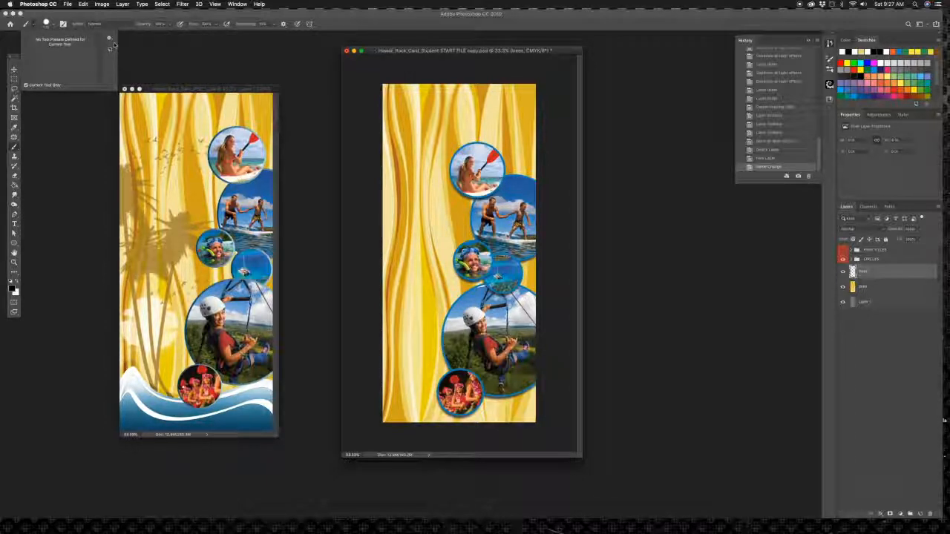
pyautogui.click(52, 24)
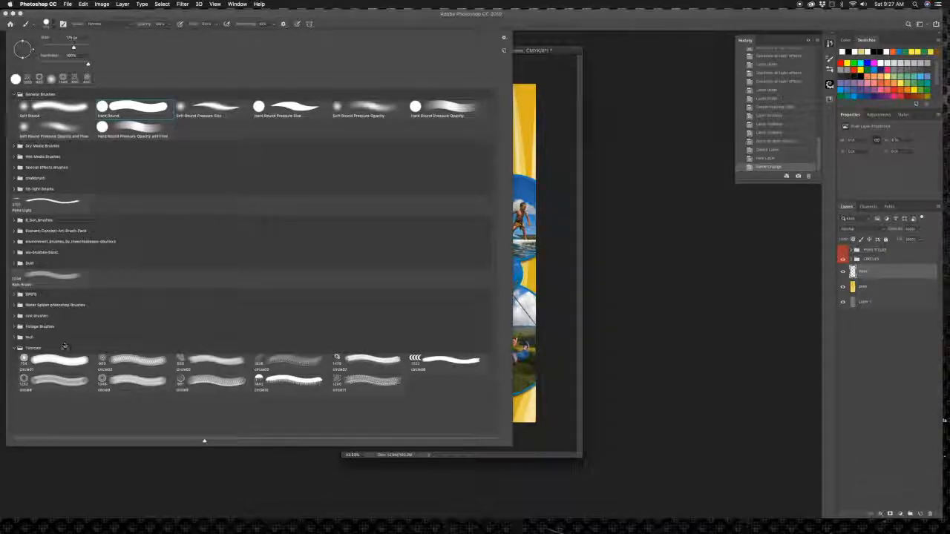
pyautogui.click(18, 348)
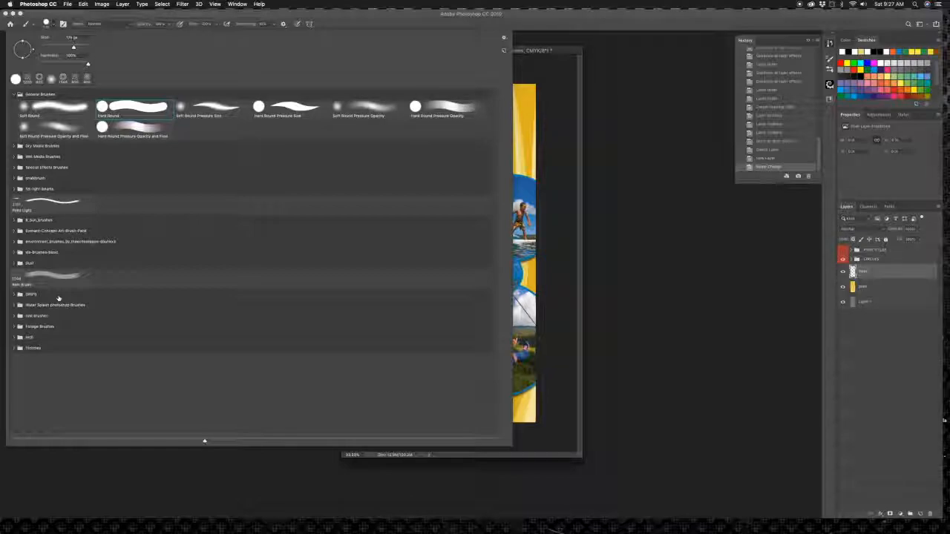
# Import the brush set Trees_by_Horhew.abr from the Photoshop brushes folder
pyautogui.press('super+o')
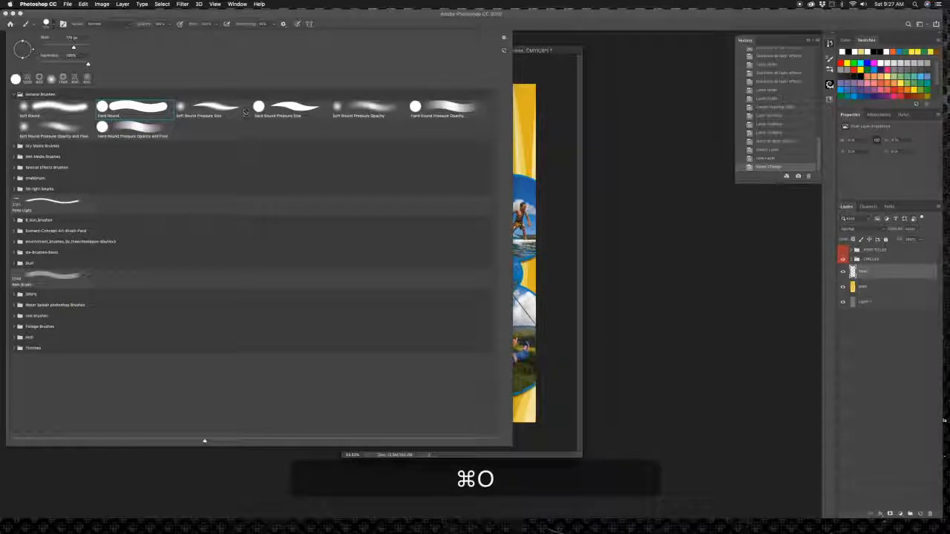
pyautogui.click(503, 38)
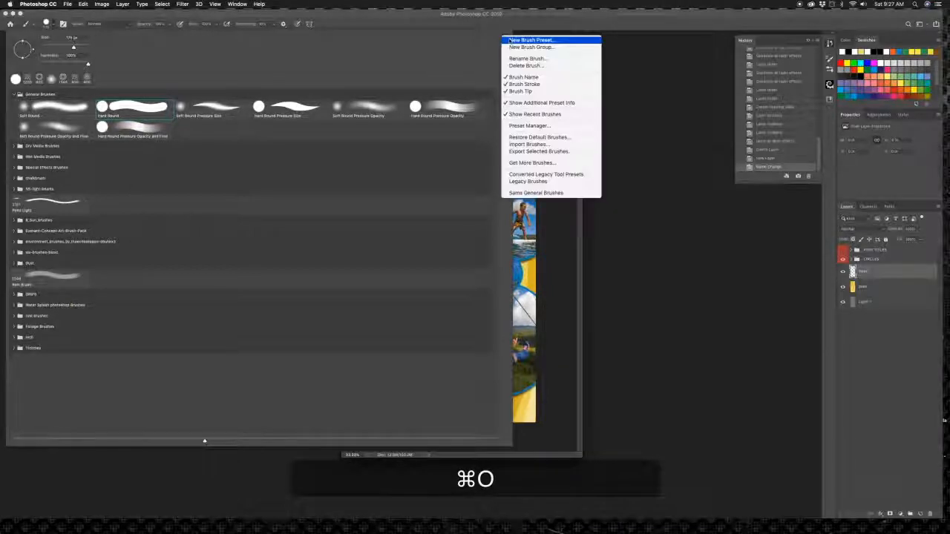
pyautogui.click(541, 145)
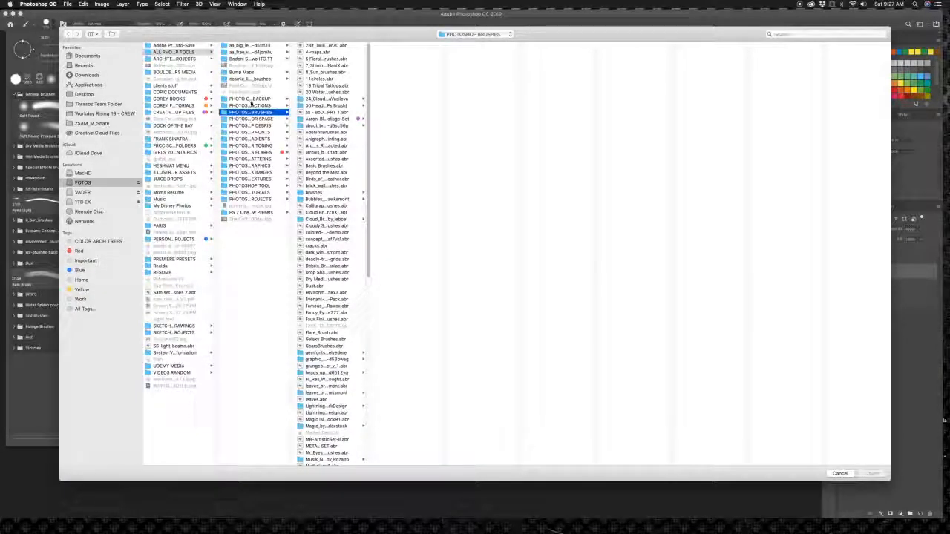
pyautogui.scroll(-15, 326, 297)
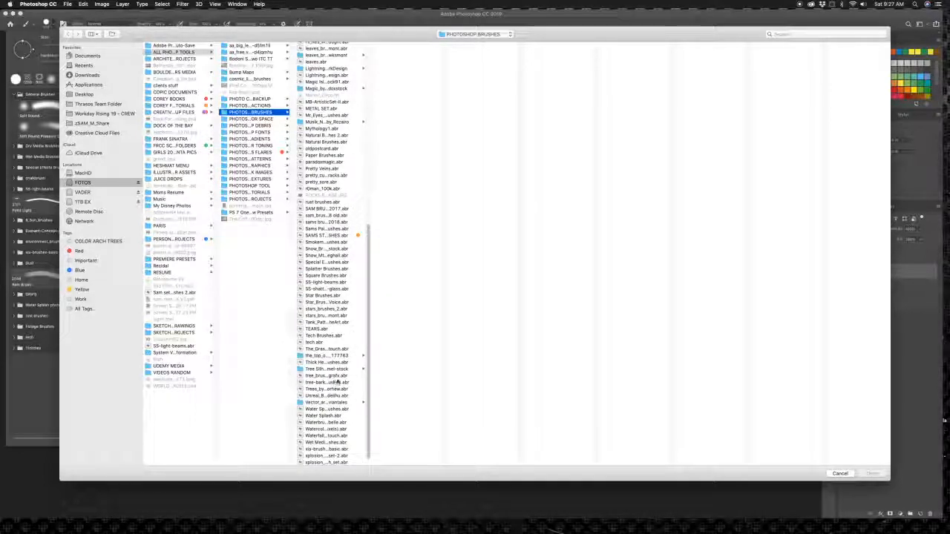
pyautogui.moveTo(375, 472); pyautogui.dragTo(421, 472)
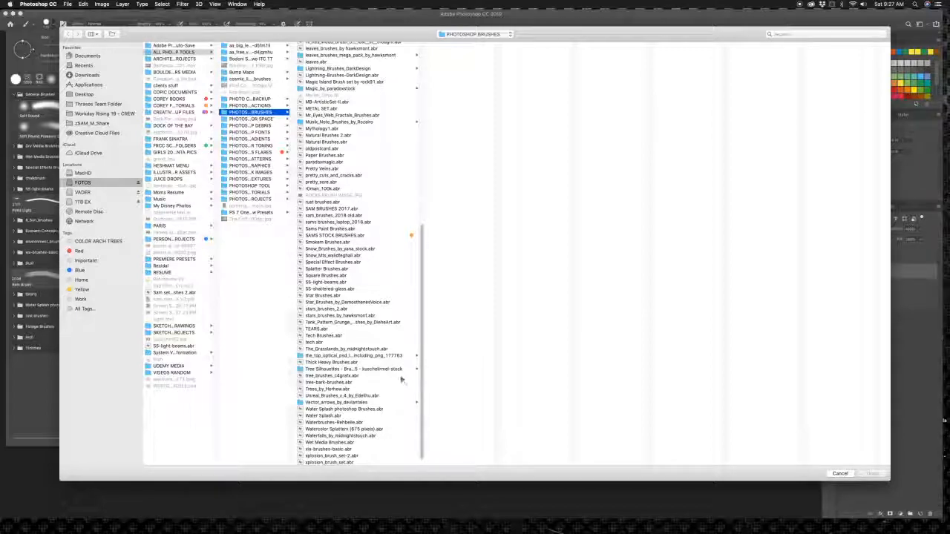
pyautogui.click(335, 389)
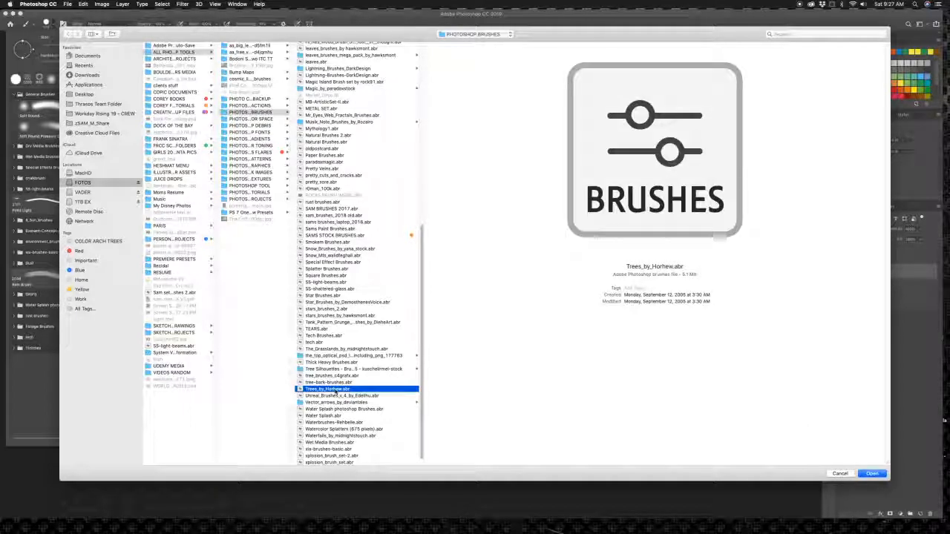
pyautogui.doubleClick(334, 388)
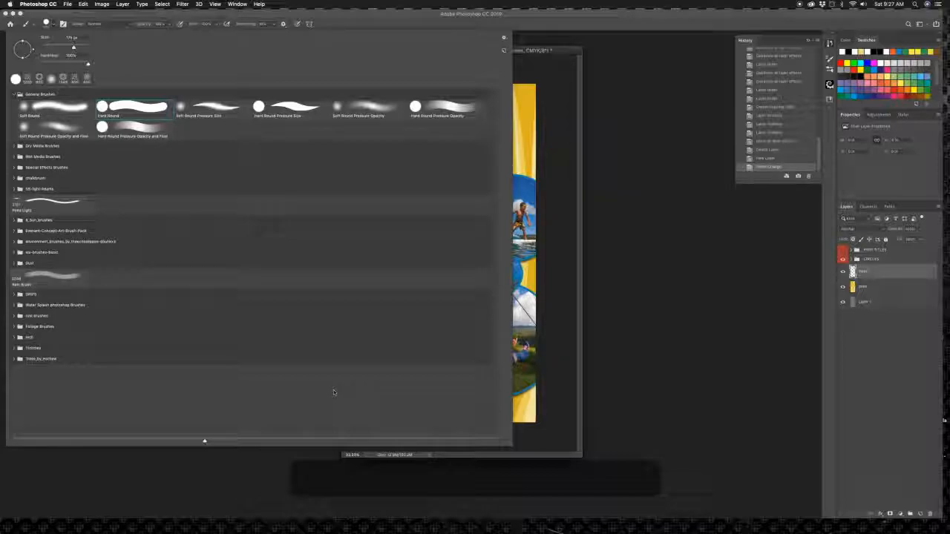
# Expand the Trees_by_Horhew brush group and choose the brush with the curved coconut palms
pyautogui.click(16, 359)
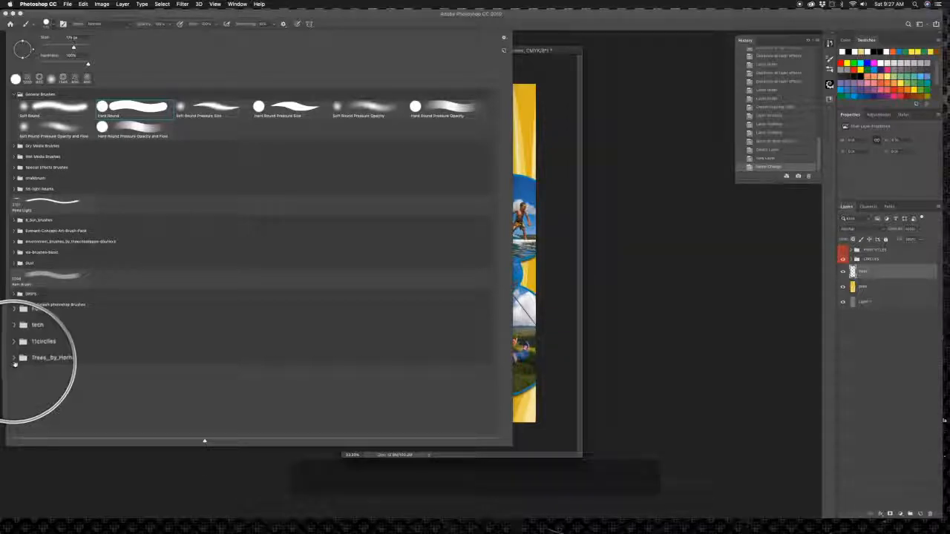
pyautogui.scroll(-5, 114, 367)
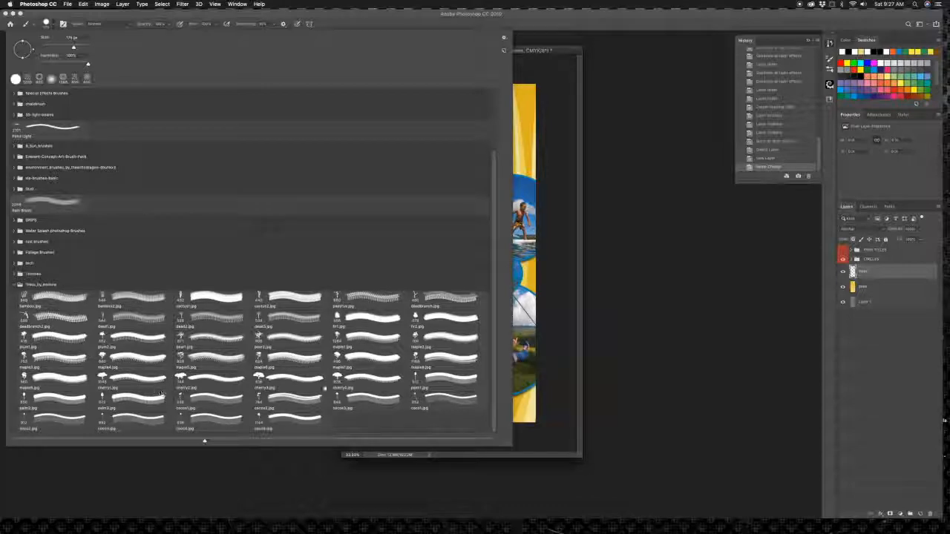
pyautogui.click(261, 398)
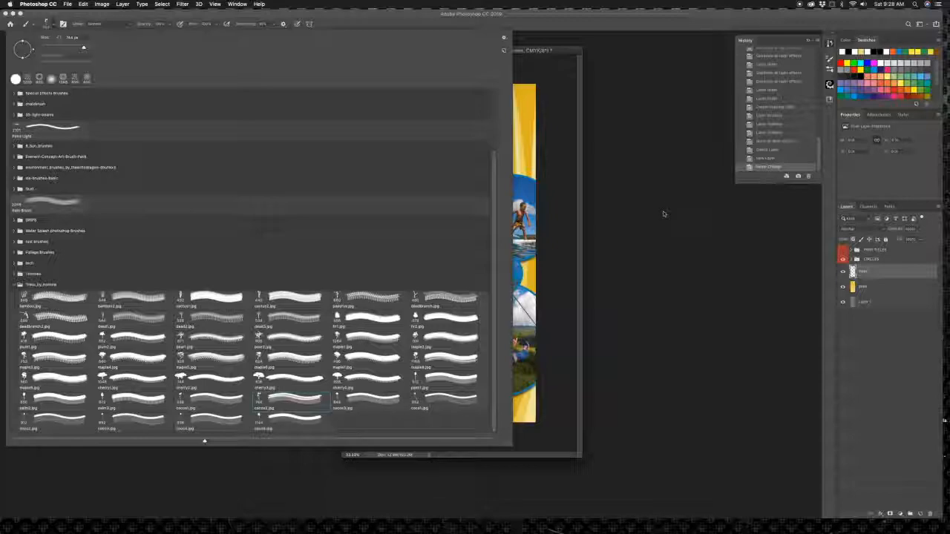
pyautogui.click(569, 221)
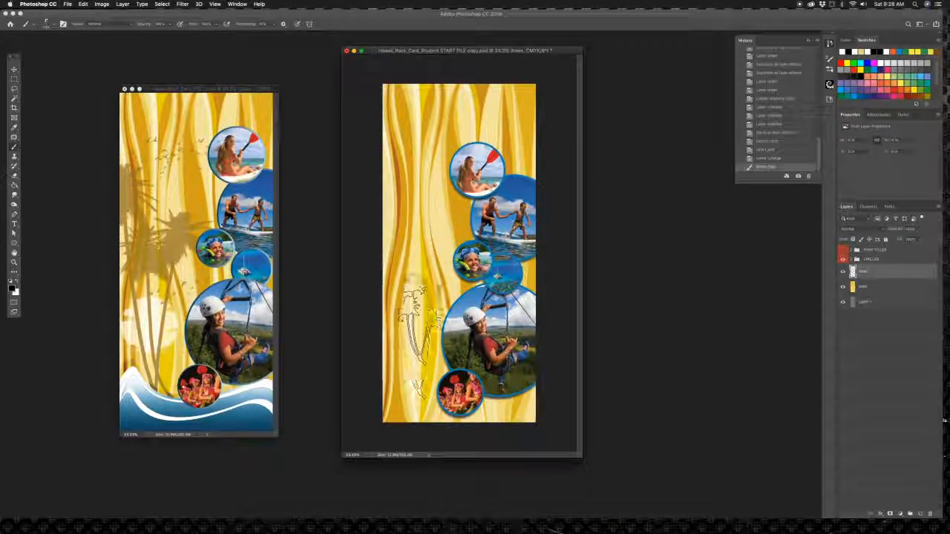
# Enlarge the palm brush until its trees cover a large part of the card's height
pyautogui.press(']')
pyautogui.press(']')
pyautogui.press(']')
pyautogui.press(']')
pyautogui.press(']')
pyautogui.press(']')
pyautogui.press(']')
pyautogui.press(']')
pyautogui.press(']')
pyautogui.press(']')
pyautogui.press(']')
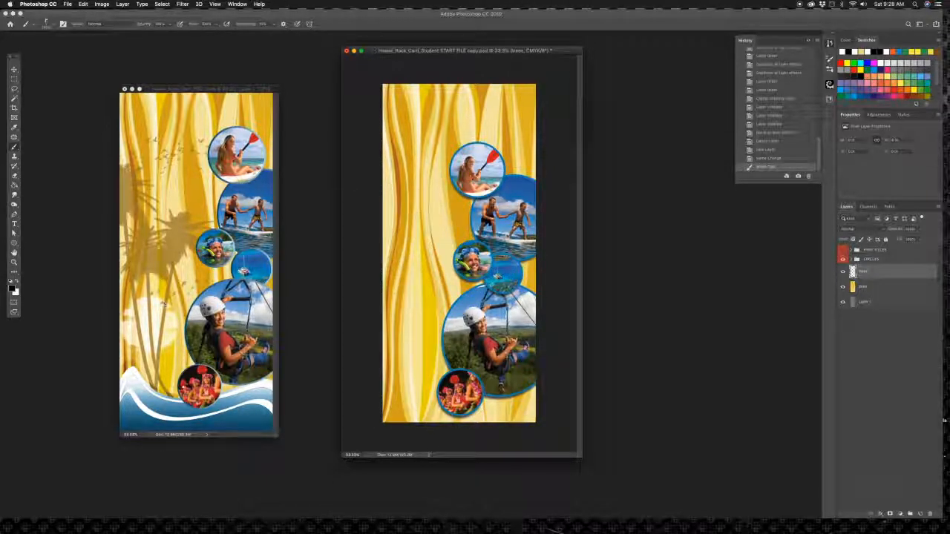
# Set the foreground color to the brown-orange #b87120 sampled from the card's wavy background
pyautogui.click(13, 289)
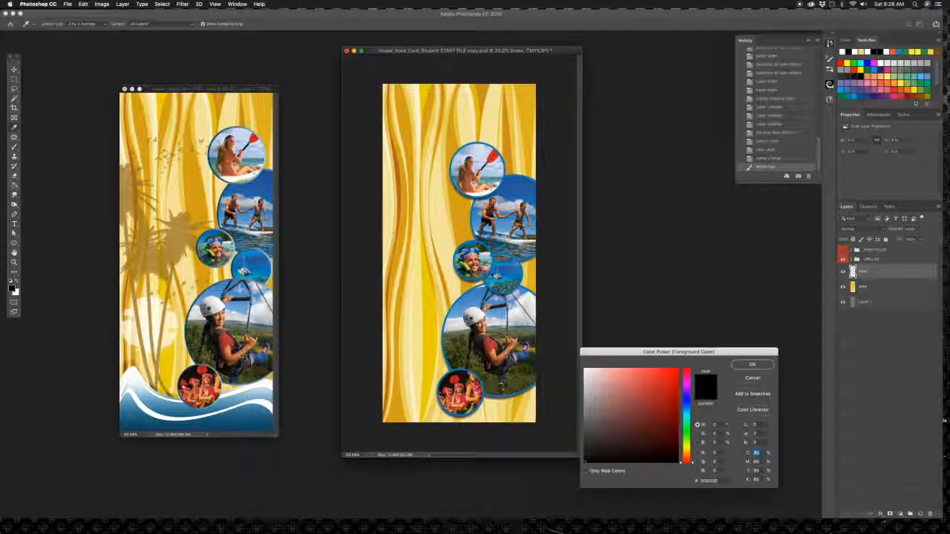
pyautogui.click(400, 175)
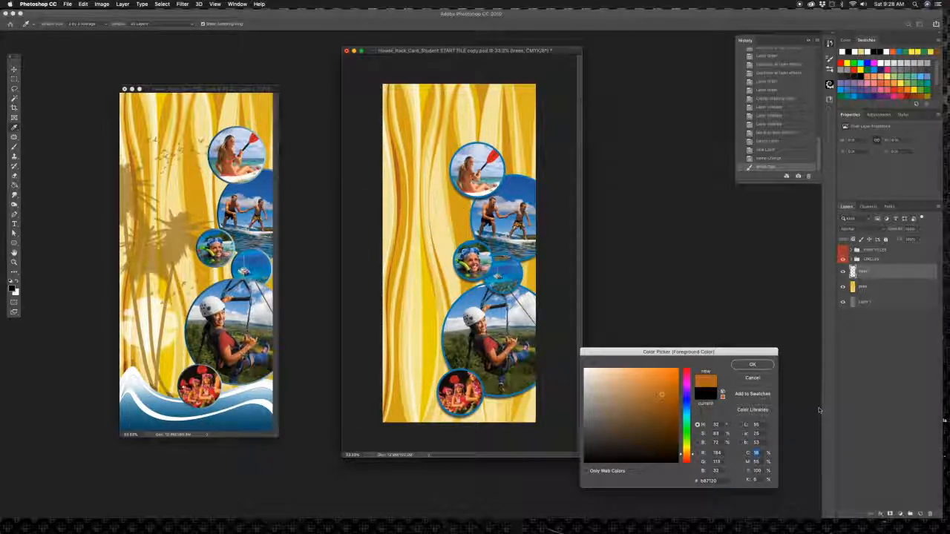
pyautogui.click(752, 364)
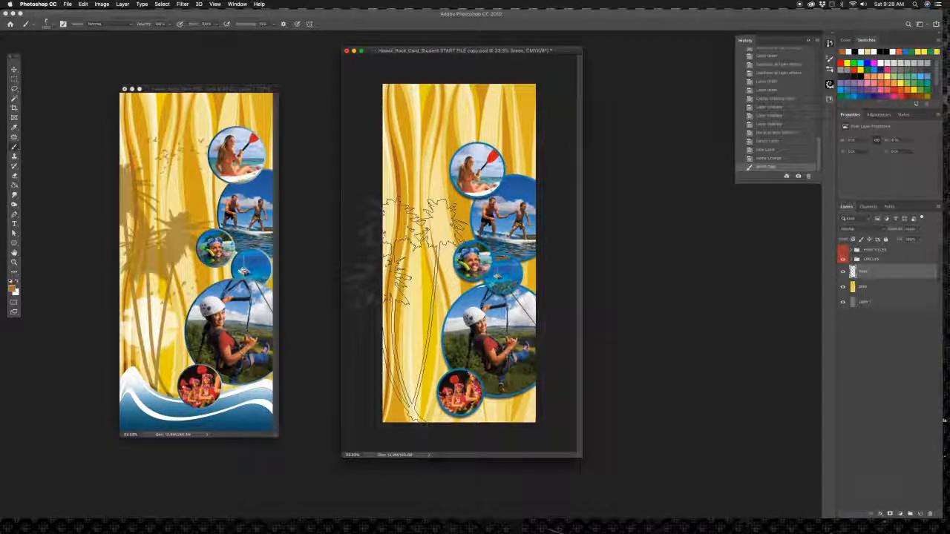
# Enlarge the palm brush further and stamp the palms once over the card's left side on the trees layer
pyautogui.press(']')
pyautogui.press(']')
pyautogui.press(']')
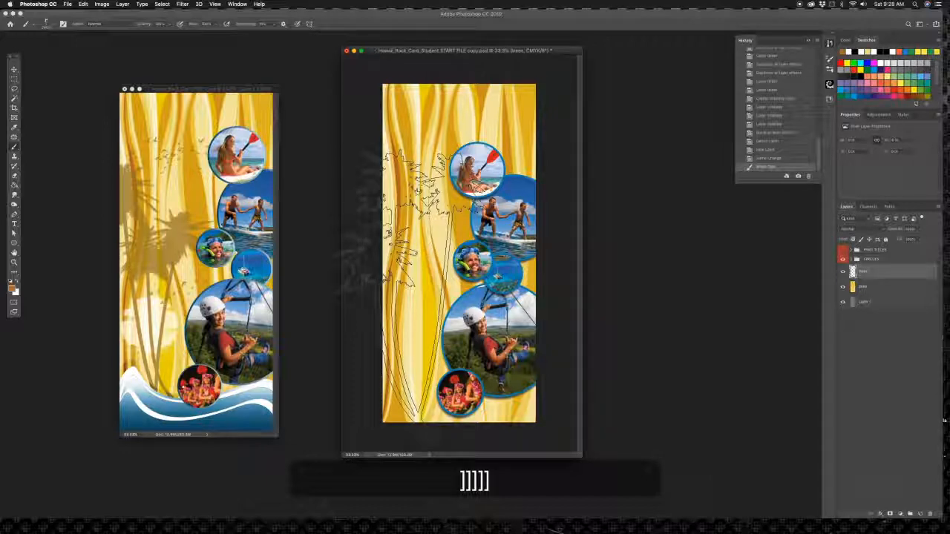
pyautogui.click(417, 285)
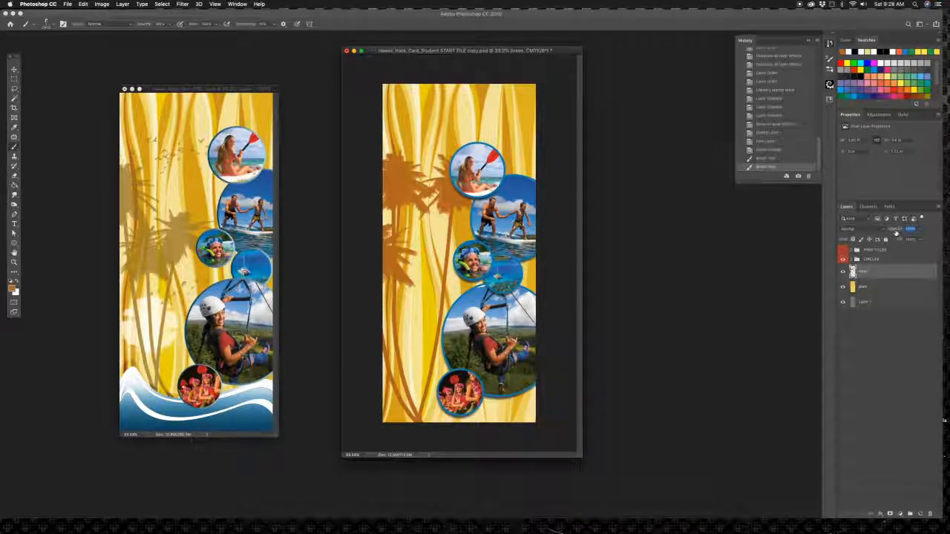
# Move the stamped palms slightly lower and set the trees layer's opacity to 50%
pyautogui.write('50')
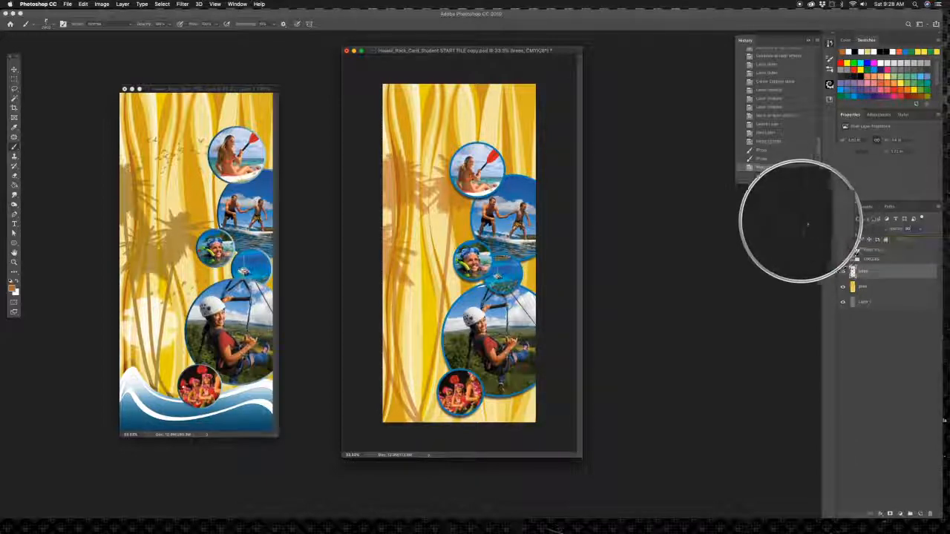
pyautogui.press('v')
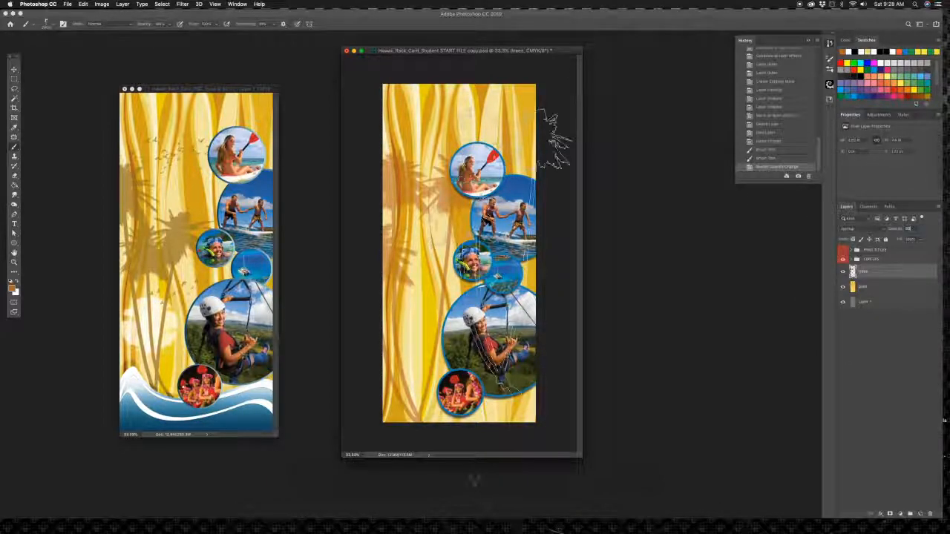
pyautogui.press('v')
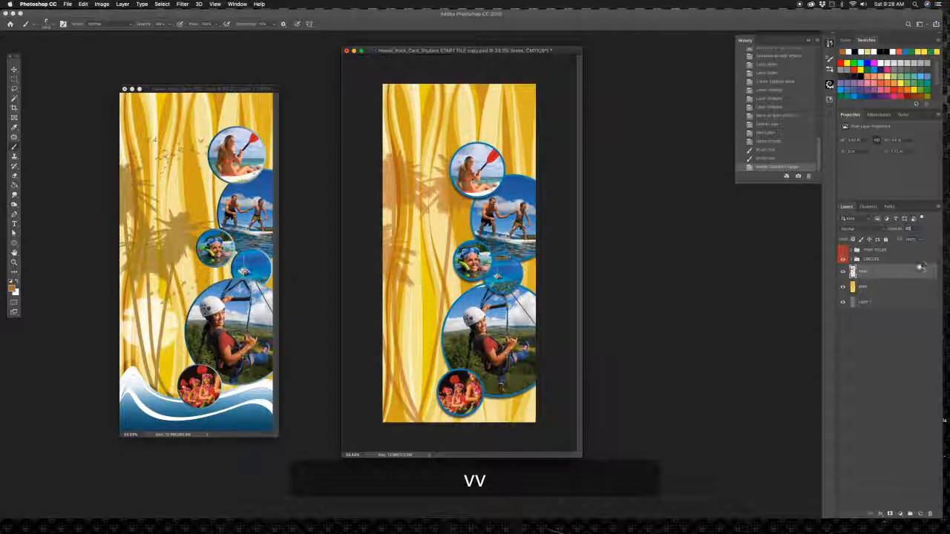
pyautogui.press('Escape')
pyautogui.press('Escape')
pyautogui.press('v')
pyautogui.moveTo(412, 244); pyautogui.dragTo(414, 257)
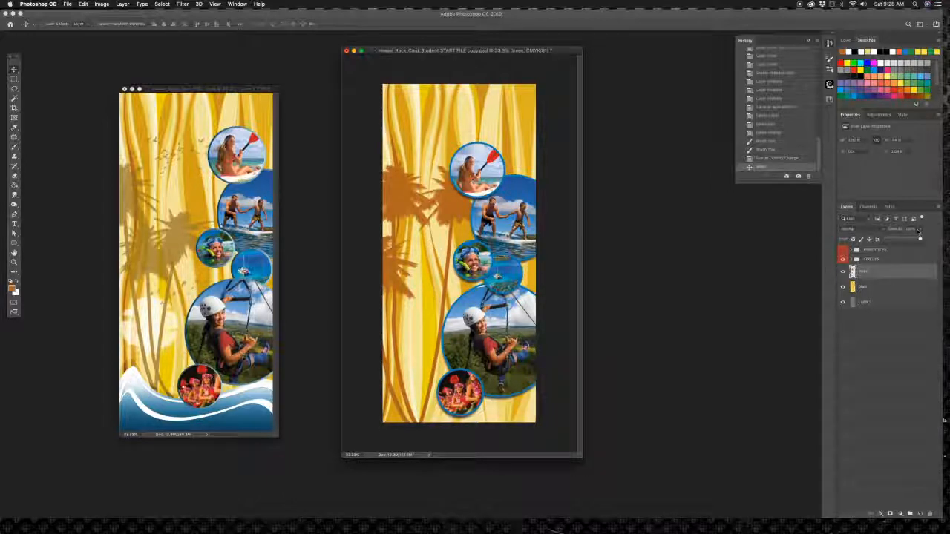
pyautogui.write('50')
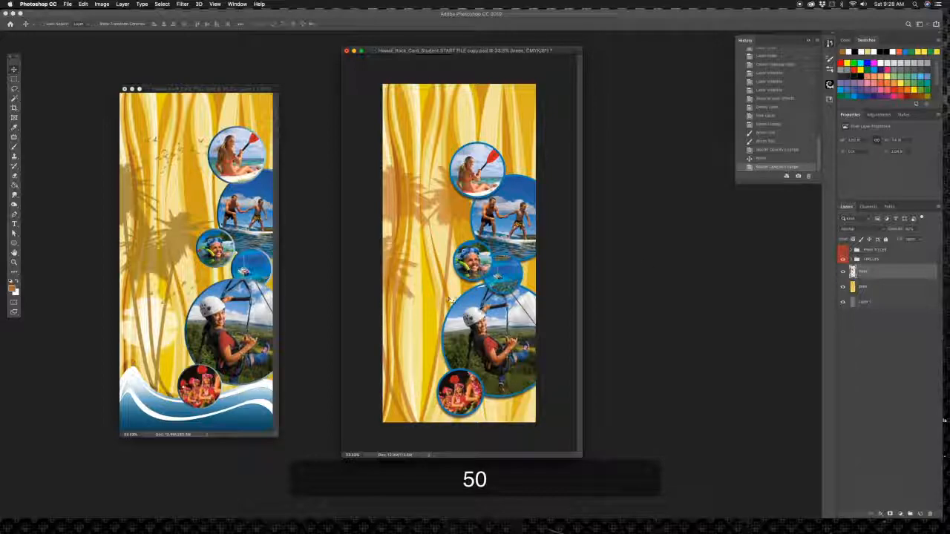
# Undo the last nudge of the palms and delete the trees layer
pyautogui.moveTo(411, 273); pyautogui.dragTo(413, 276)
pyautogui.press('super+z')
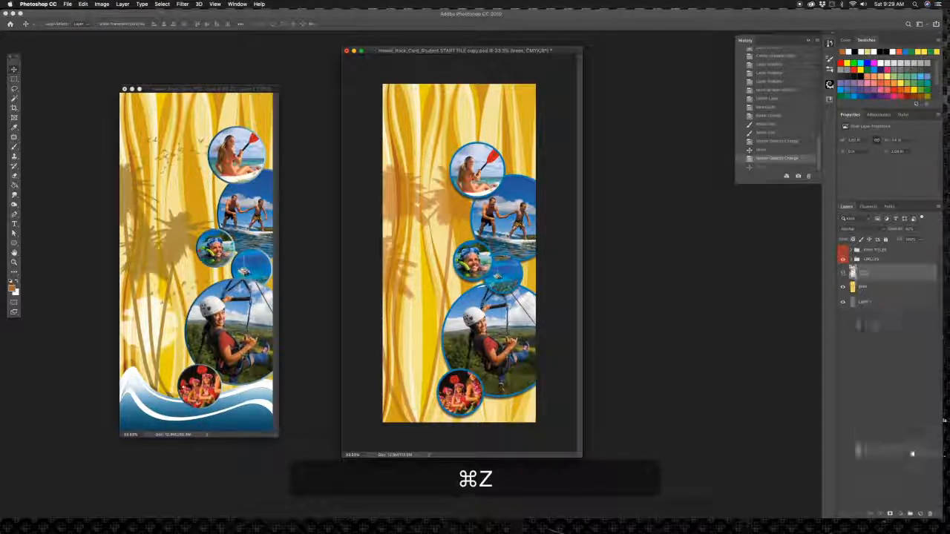
pyautogui.click(929, 513)
# Stamp the palms farther right on a new layer above the plate layer, and enter 50% for the layer's opacity
pyautogui.click(921, 514)
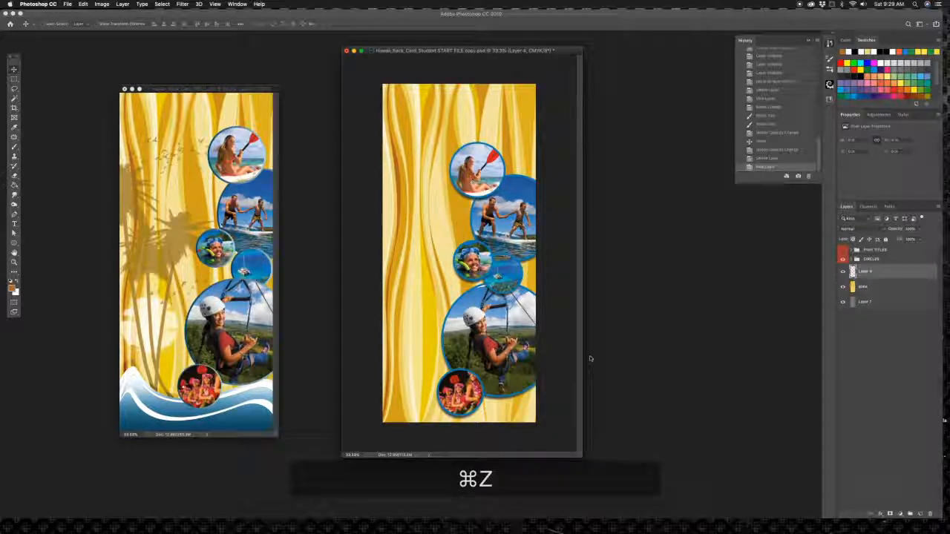
pyautogui.press('b')
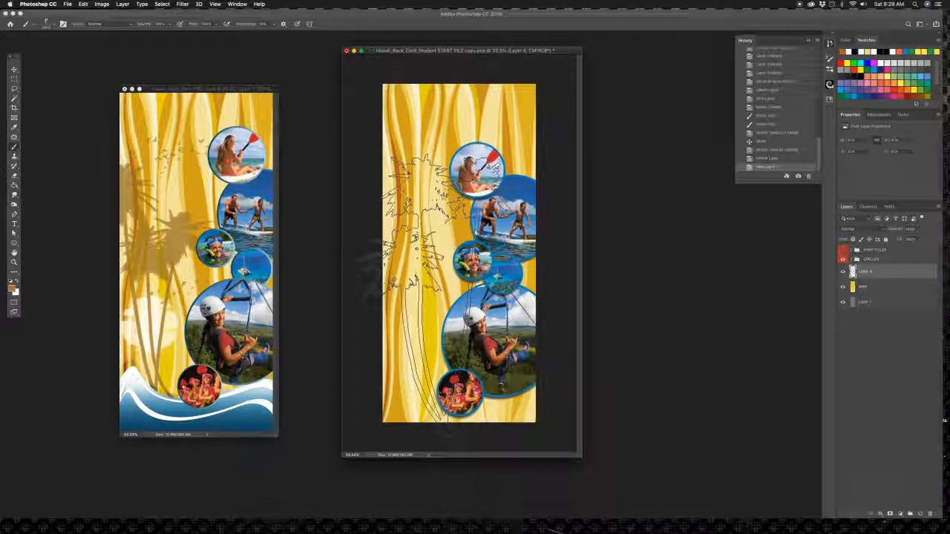
pyautogui.click(416, 286)
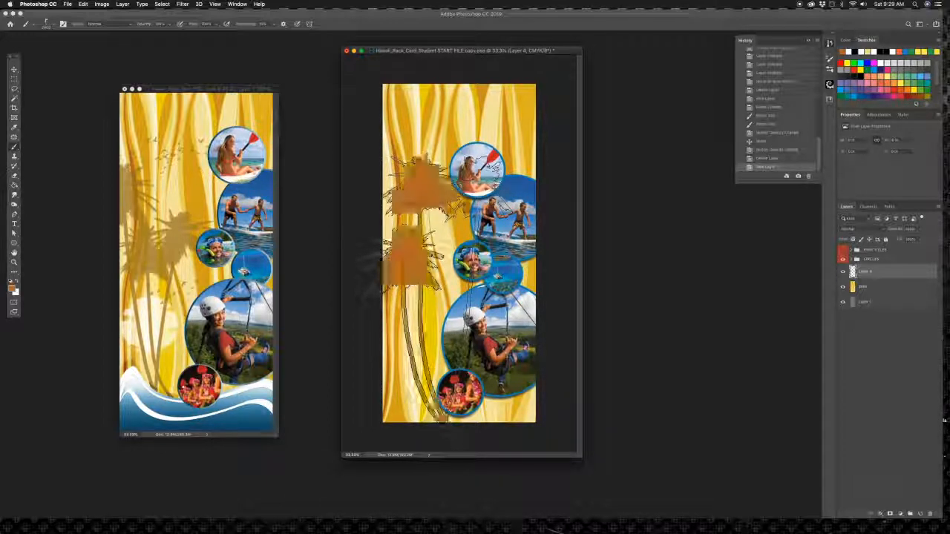
pyautogui.moveTo(898, 231); pyautogui.dragTo(895, 231)
pyautogui.press('5')
pyautogui.press('0')
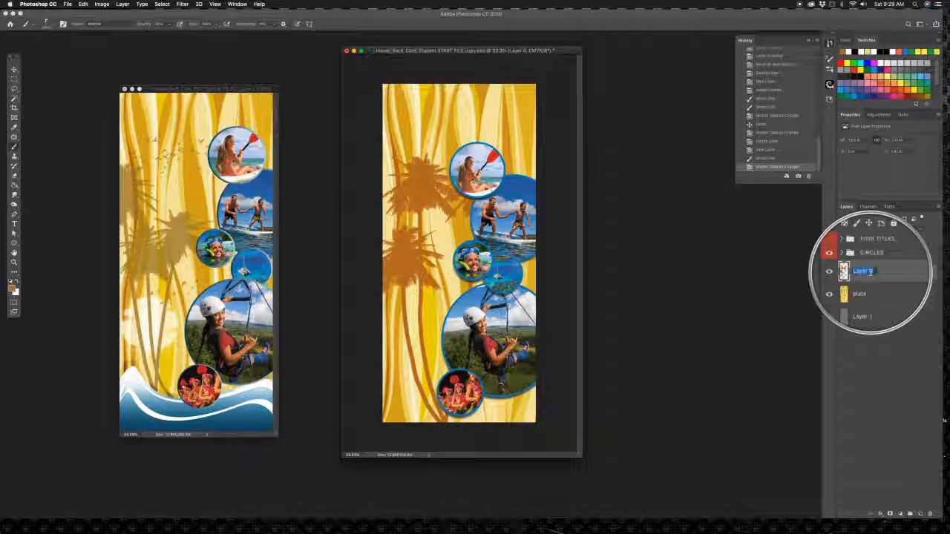
# Name the palm layer "trees" and set its opacity to 50%
pyautogui.write('tree')
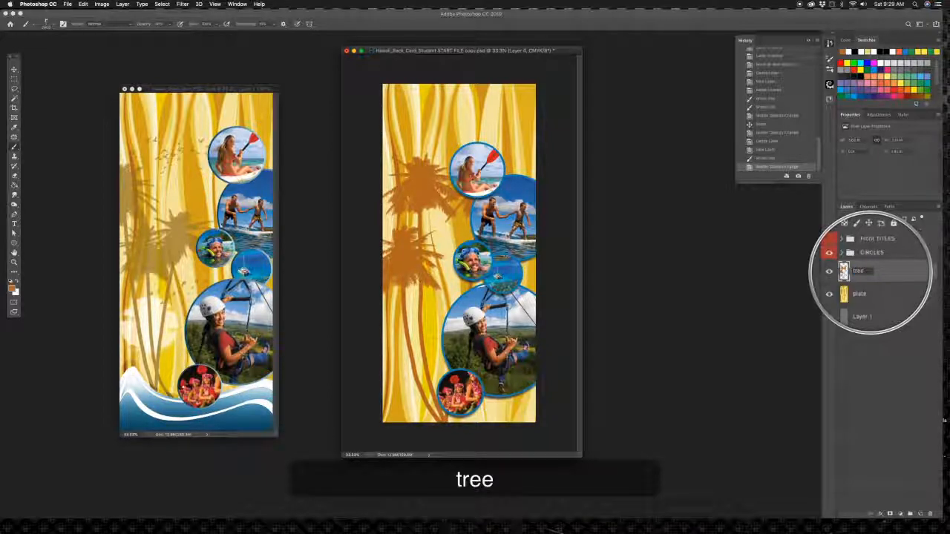
pyautogui.press('Return')
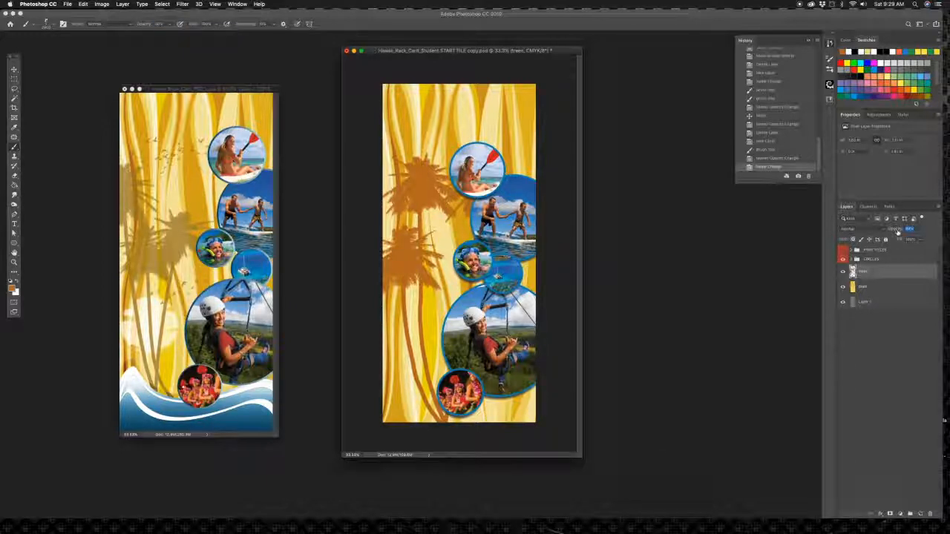
pyautogui.write('50')
pyautogui.click(899, 380)
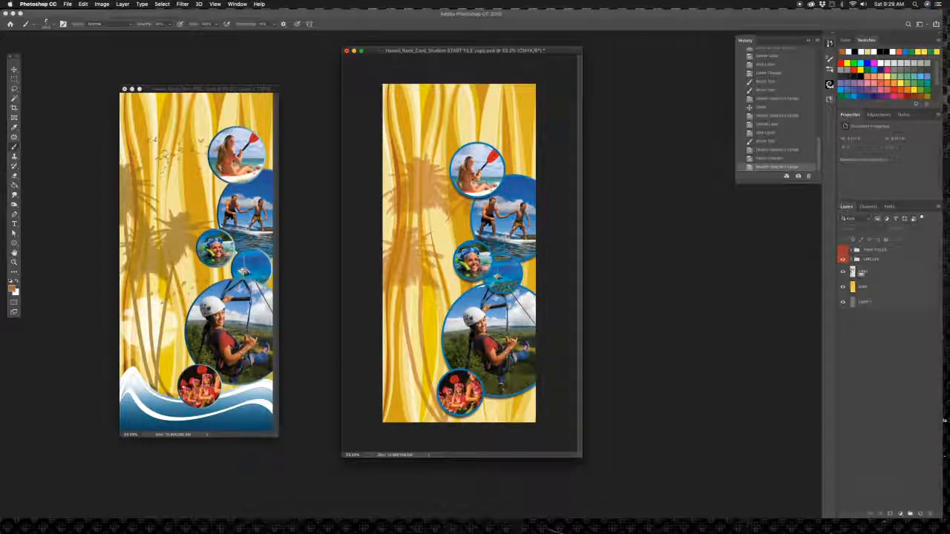
# Add a layer directly above the plate layer and choose the Sun 7 brush from the 8_Sun_brushes set
pyautogui.click(898, 286)
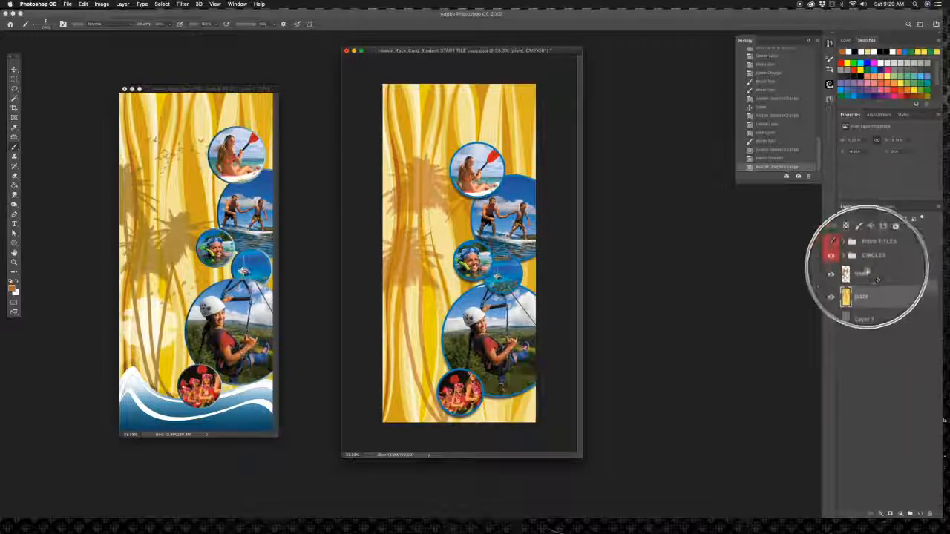
pyautogui.click(920, 513)
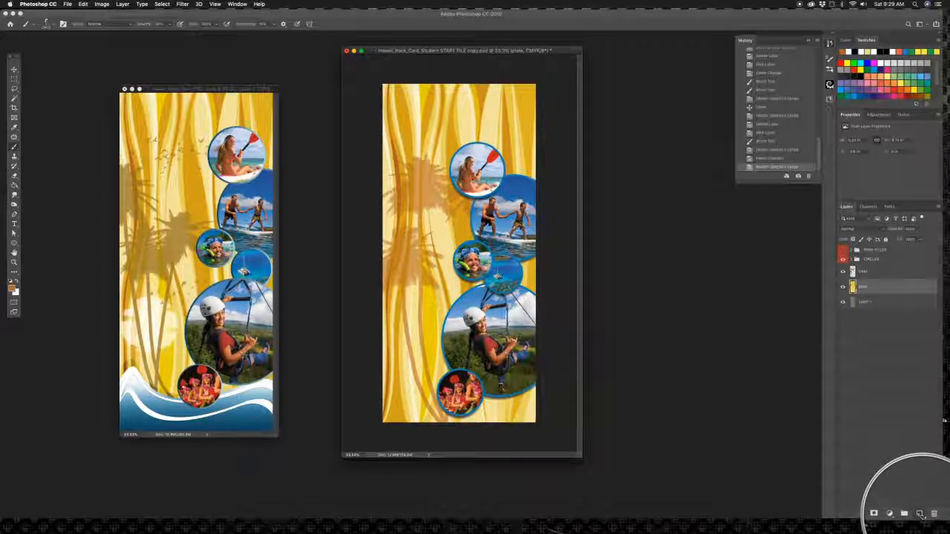
pyautogui.press('b')
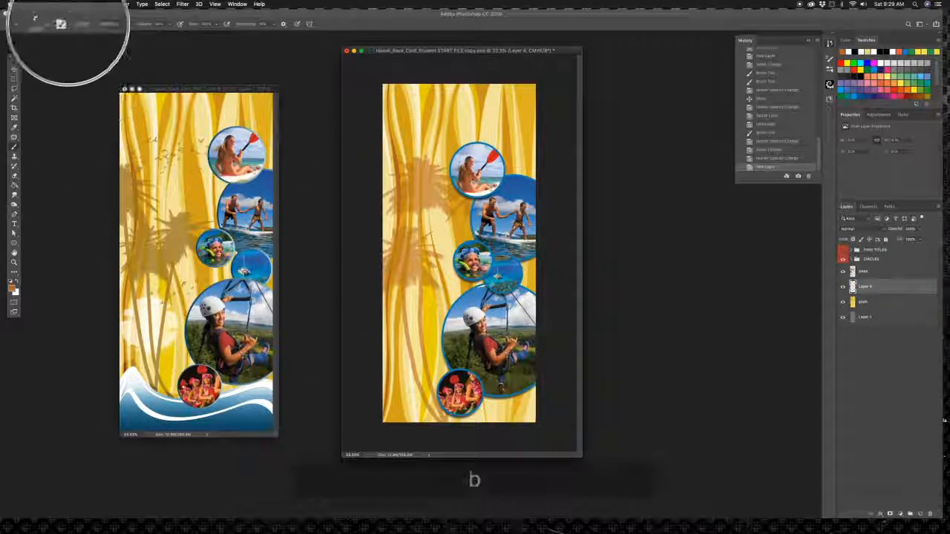
pyautogui.click(46, 24)
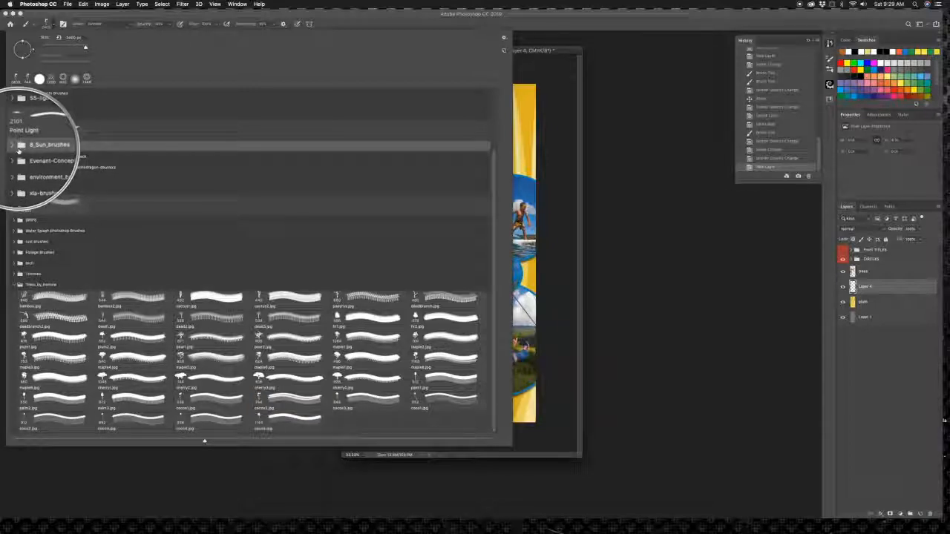
pyautogui.click(41, 147)
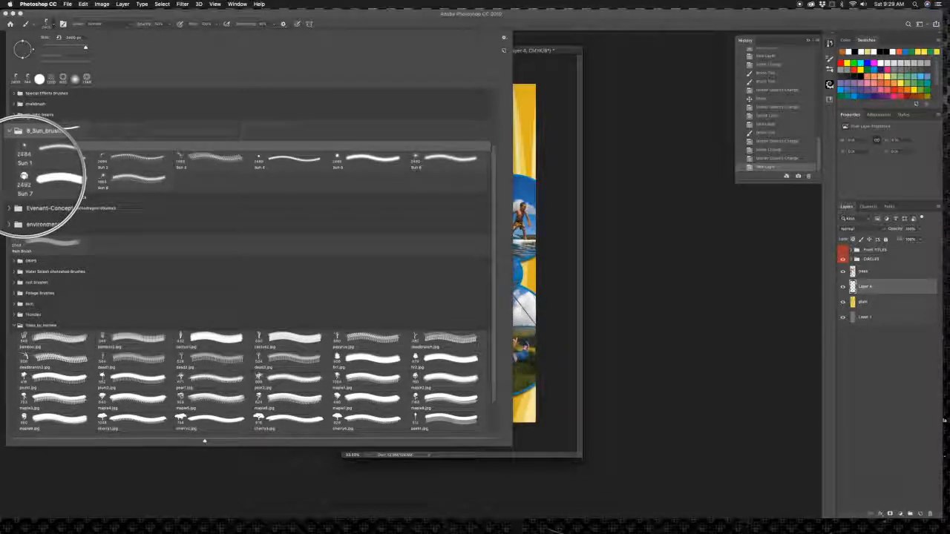
pyautogui.click(46, 179)
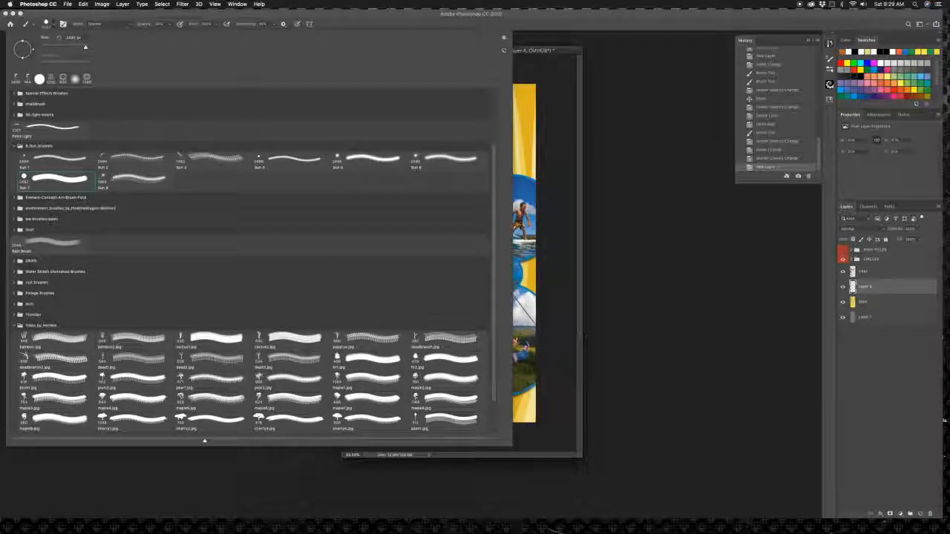
# Make white the foreground colour, shrink the sun brush considerably and try a stamp over the lower palm trunks
pyautogui.click(558, 284)
pyautogui.press('super+z')
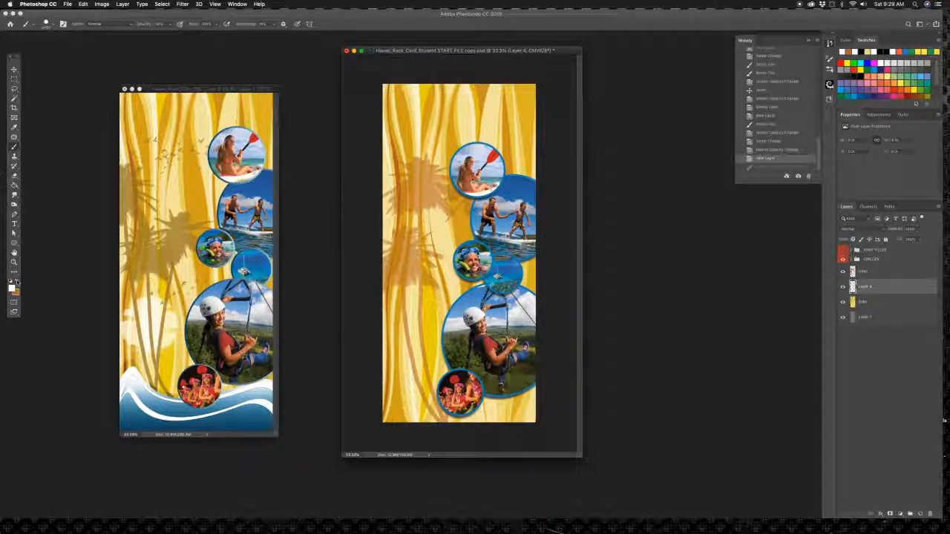
pyautogui.press('[')
pyautogui.press('[')
pyautogui.press('[')
pyautogui.press('[')
pyautogui.press('[')
pyautogui.press('[')
pyautogui.press('[')
pyautogui.press('[')
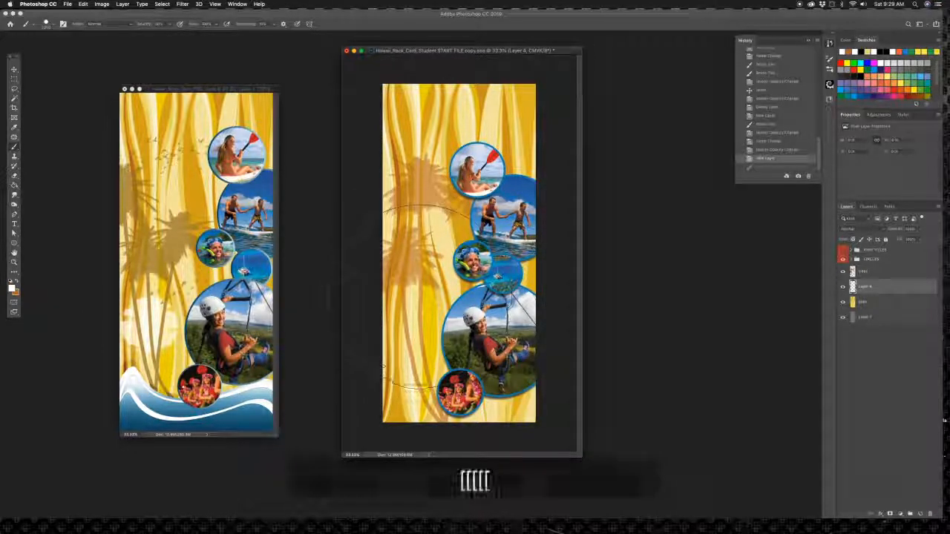
pyautogui.press('[')
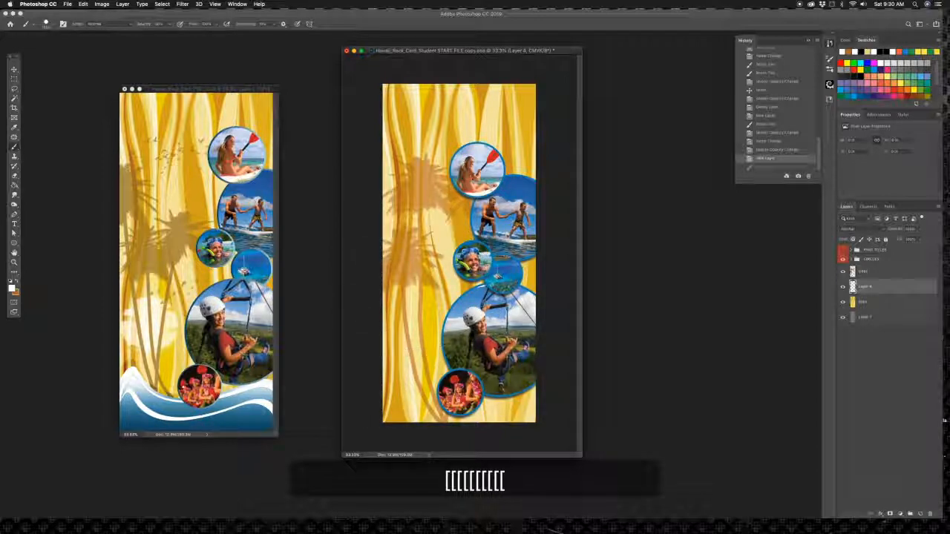
pyautogui.press('[')
pyautogui.press('[')
pyautogui.press('[')
pyautogui.press('[')
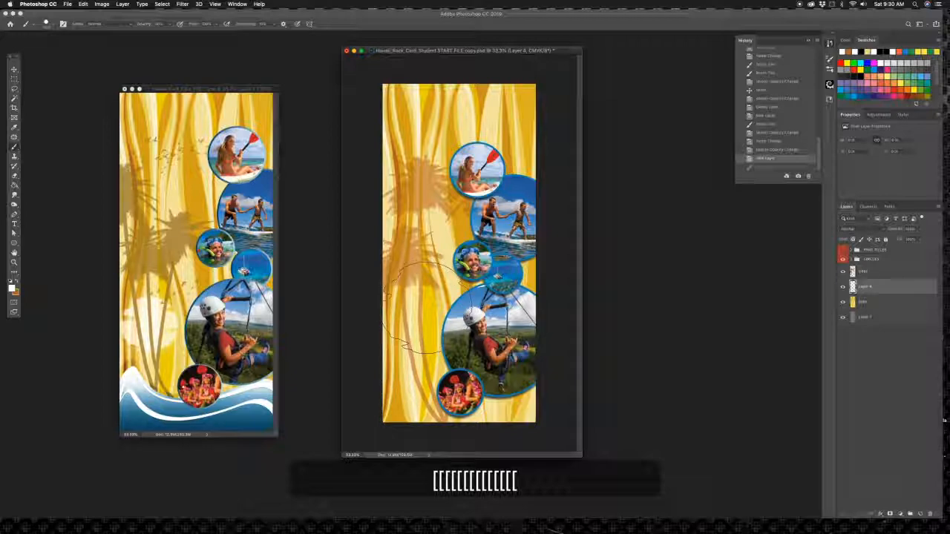
pyautogui.press('[')
pyautogui.press('[')
pyautogui.press('[')
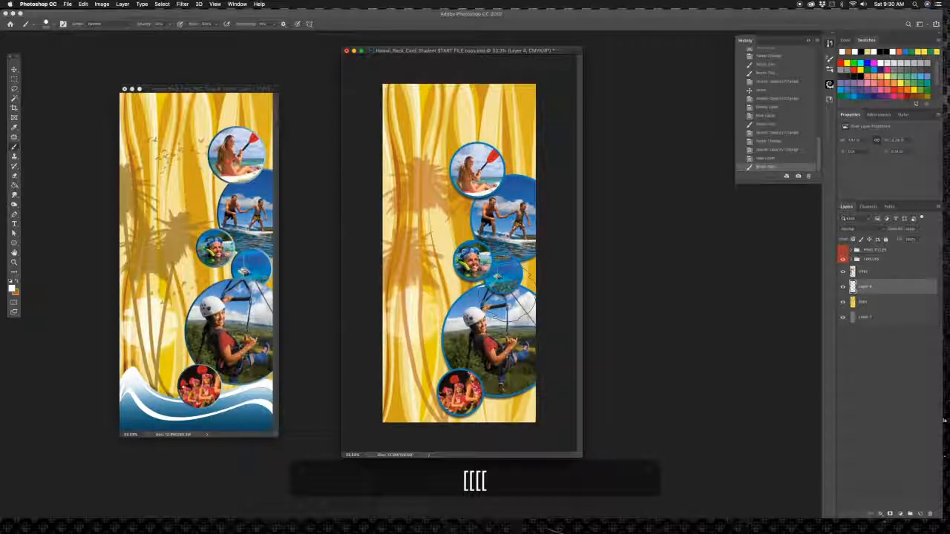
# Replace the trial stamp with a slightly larger white sun behind the lower palm trunks and name its layer "sun"
pyautogui.press('super+z')
pyautogui.press(']')
pyautogui.press(']')
pyautogui.press(']')
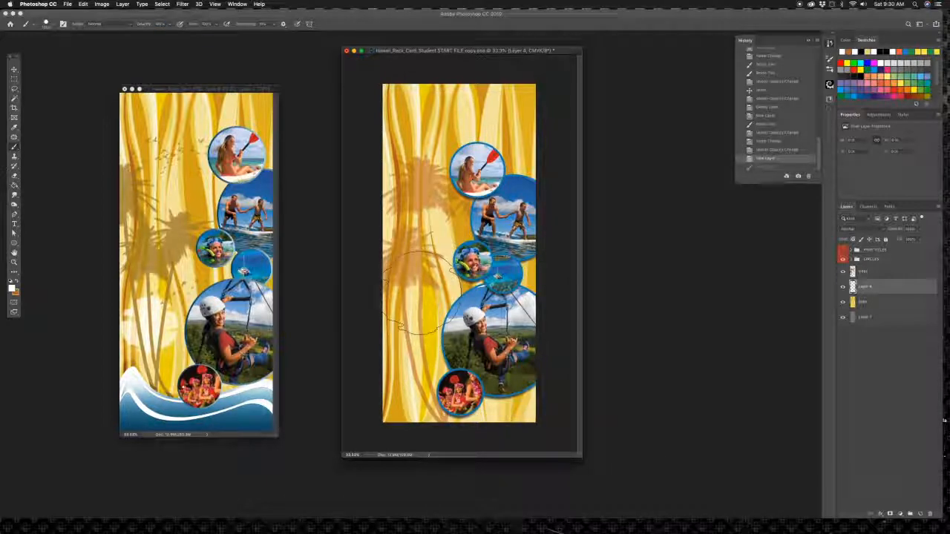
pyautogui.click(423, 305)
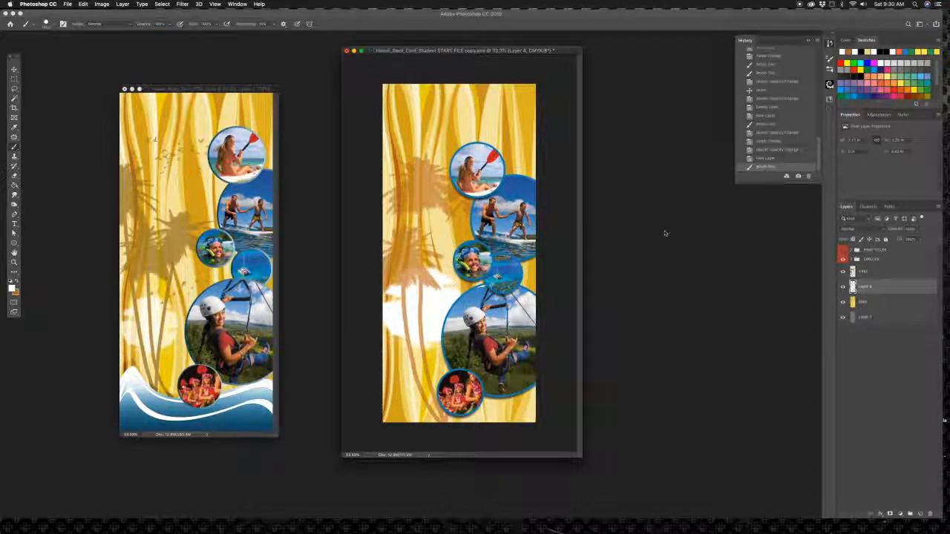
pyautogui.press('super+z')
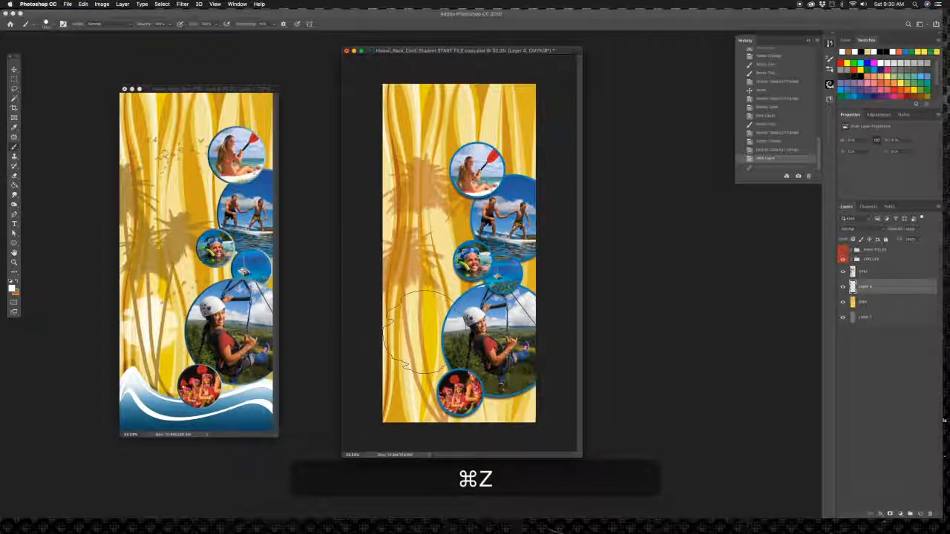
pyautogui.click(413, 332)
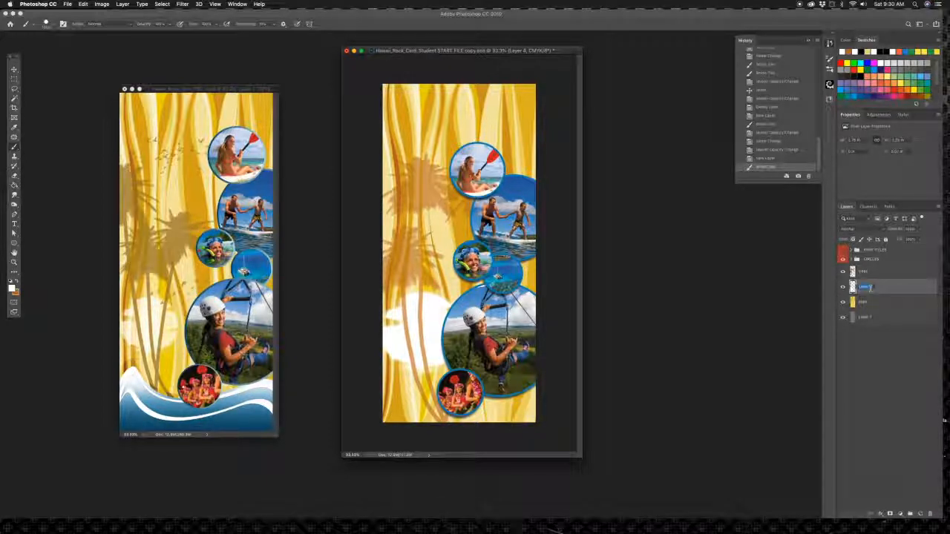
pyautogui.press('Return')
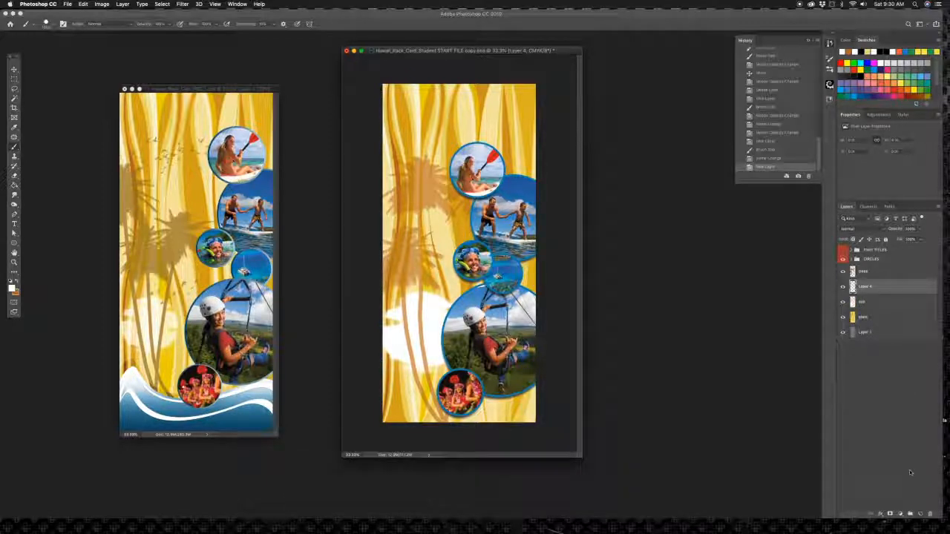
# Name the new layer above the sun layer "birds"
pyautogui.doubleClick(865, 286)
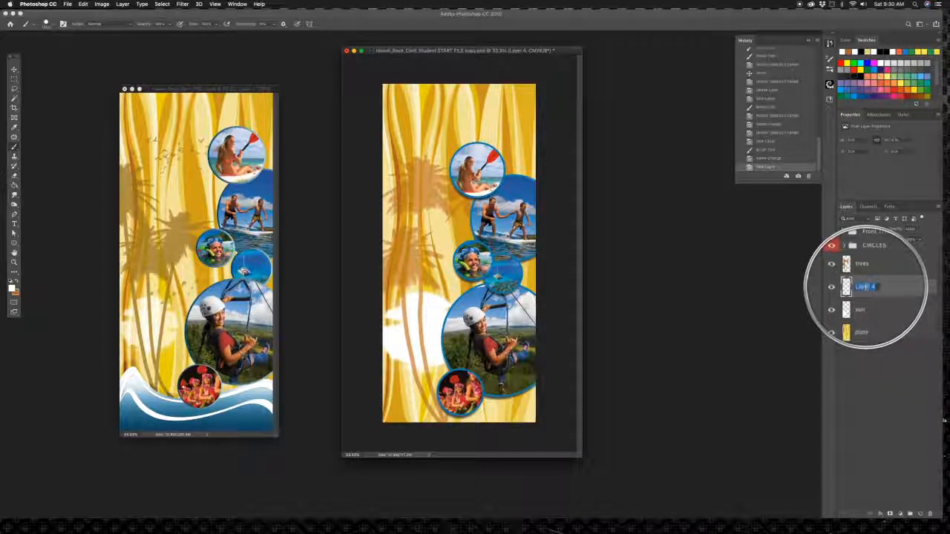
pyautogui.write('birds')
pyautogui.press('Return')
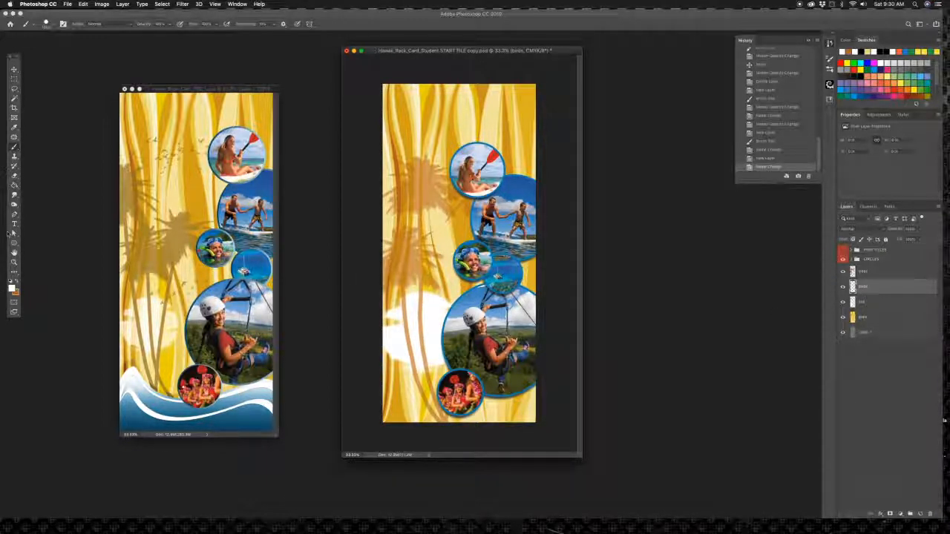
# Restore the orange-brown foreground colour and import the Birds_of_a_Feather.abr brush file
pyautogui.click(17, 282)
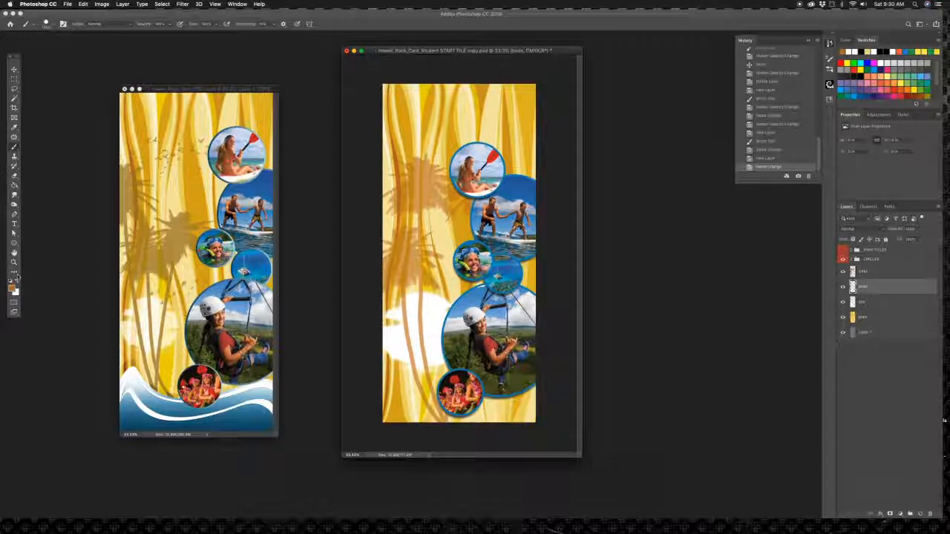
pyautogui.click(46, 24)
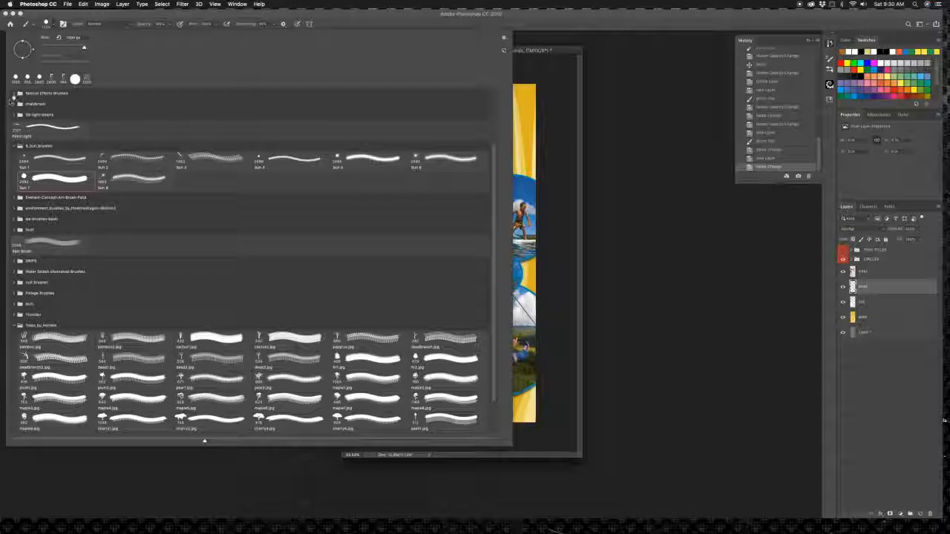
pyautogui.click(13, 326)
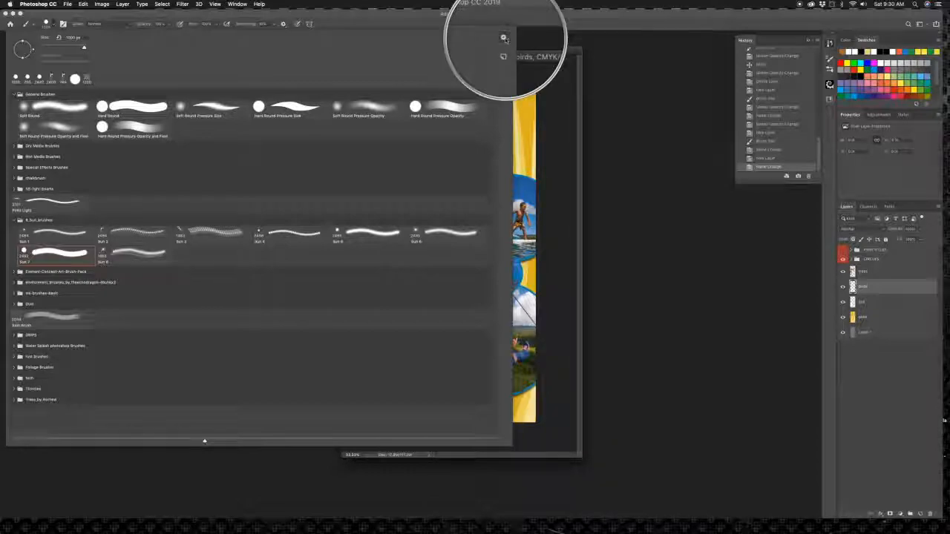
pyautogui.click(504, 39)
pyautogui.click(534, 146)
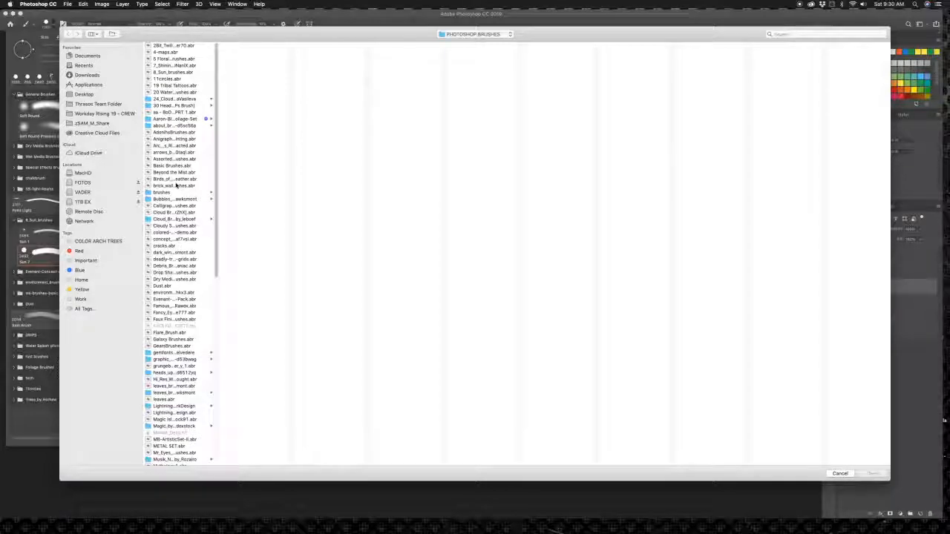
pyautogui.click(173, 180)
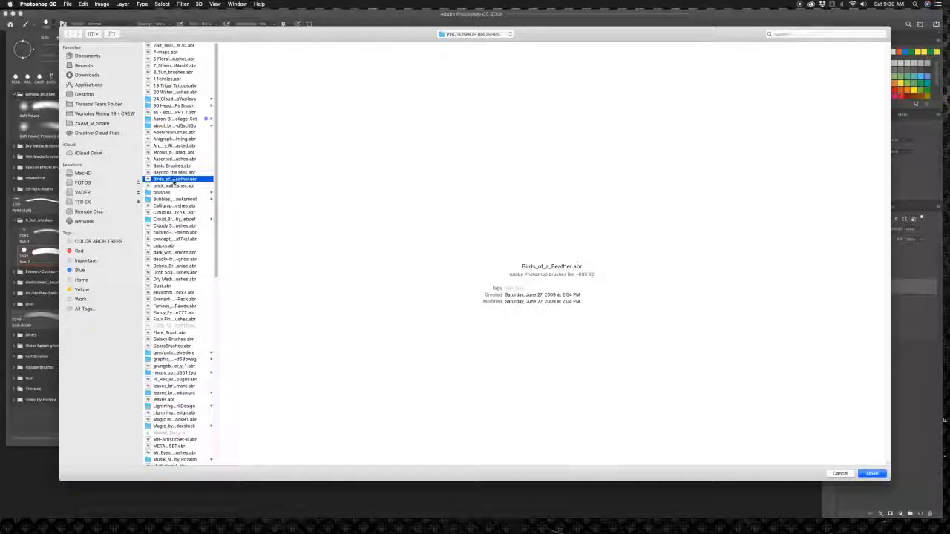
pyautogui.doubleClick(173, 180)
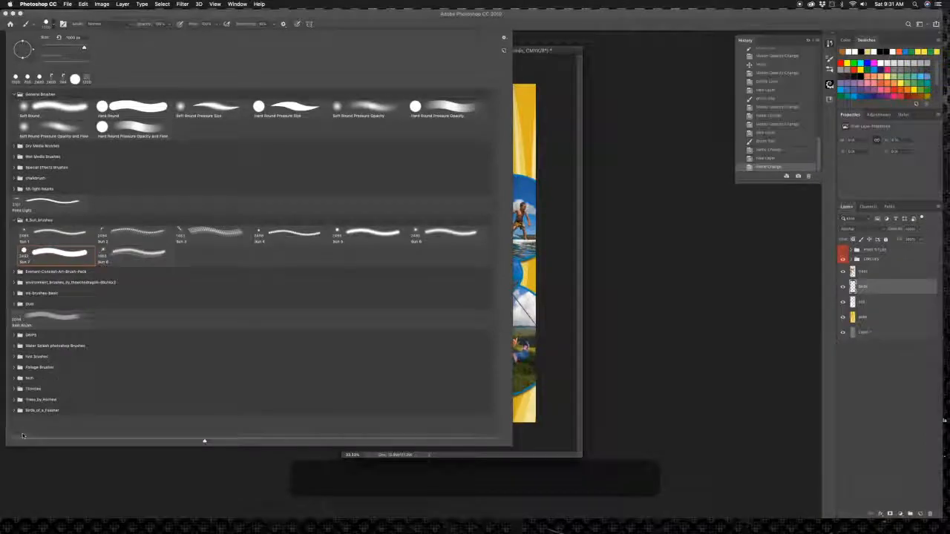
# Expand the Birds_of_a_Feather brush set and try a stamp of one flock brush above the palms
pyautogui.click(14, 410)
pyautogui.scroll(-5, 146, 383)
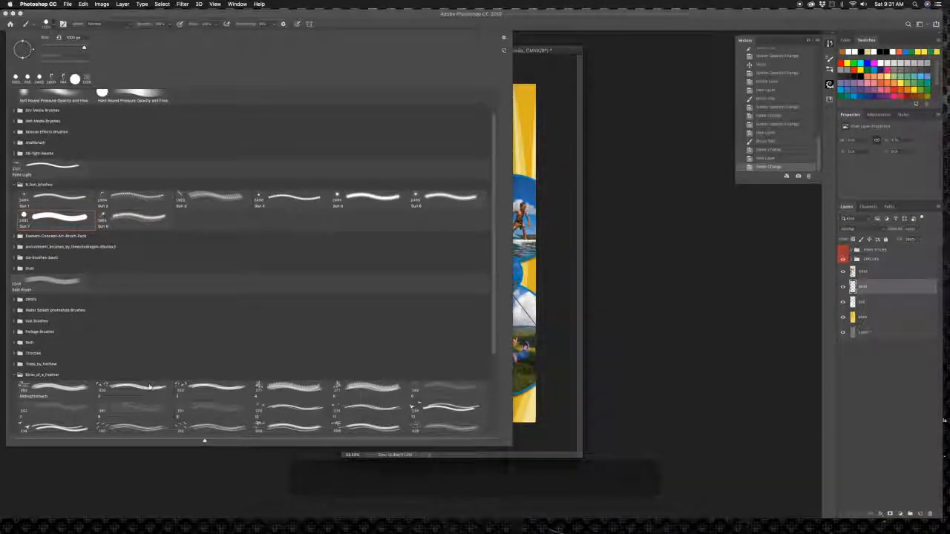
pyautogui.scroll(-3, 149, 387)
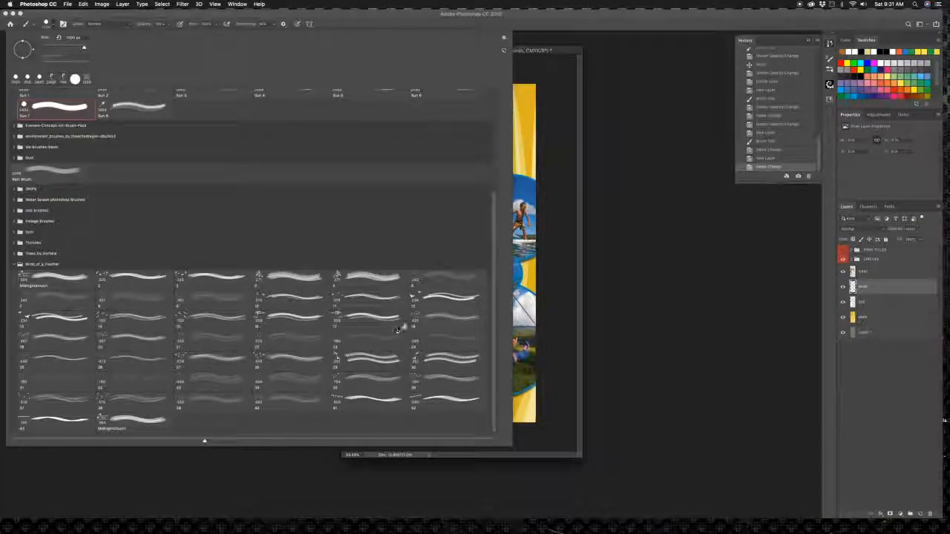
pyautogui.doubleClick(415, 315)
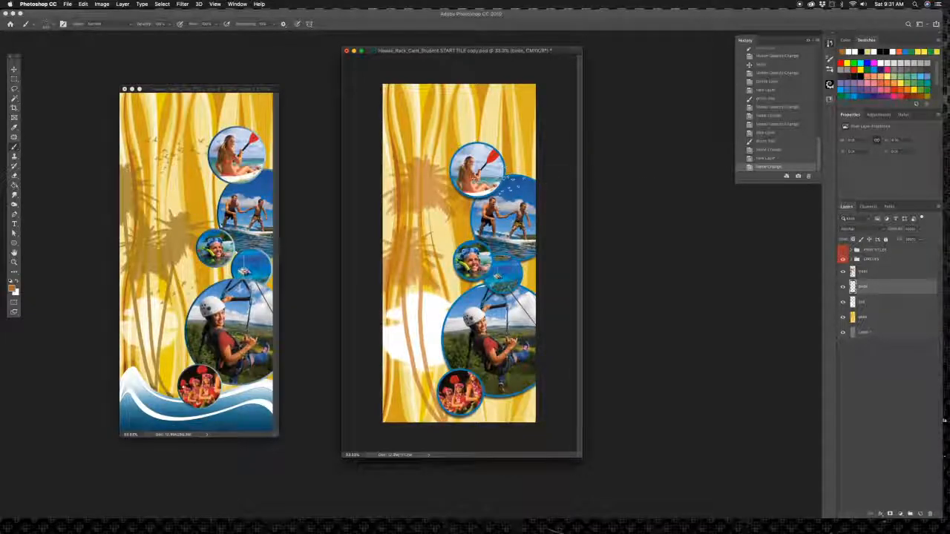
pyautogui.click(430, 138)
pyautogui.press('super+z')
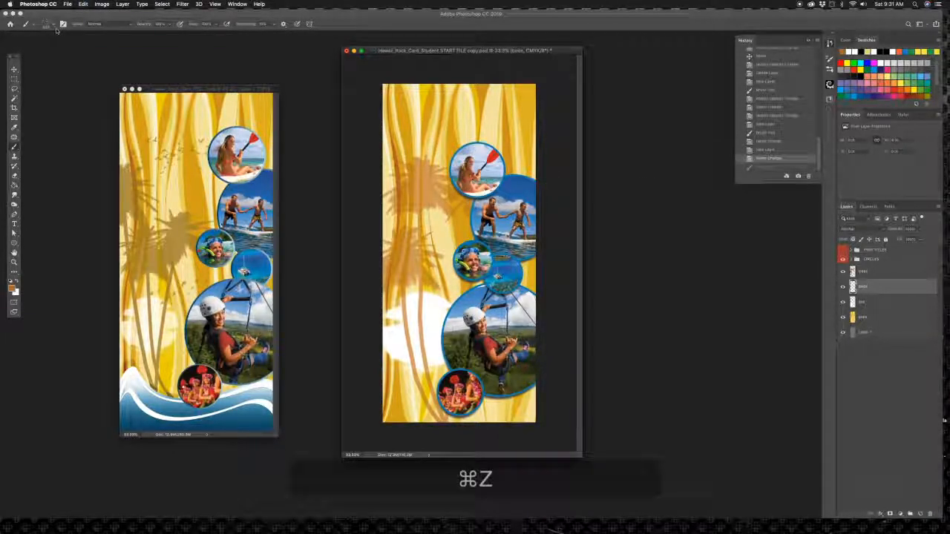
# Switch to a different scattered-flock brush from the same set and try a stamp above the upper palm
pyautogui.click(49, 24)
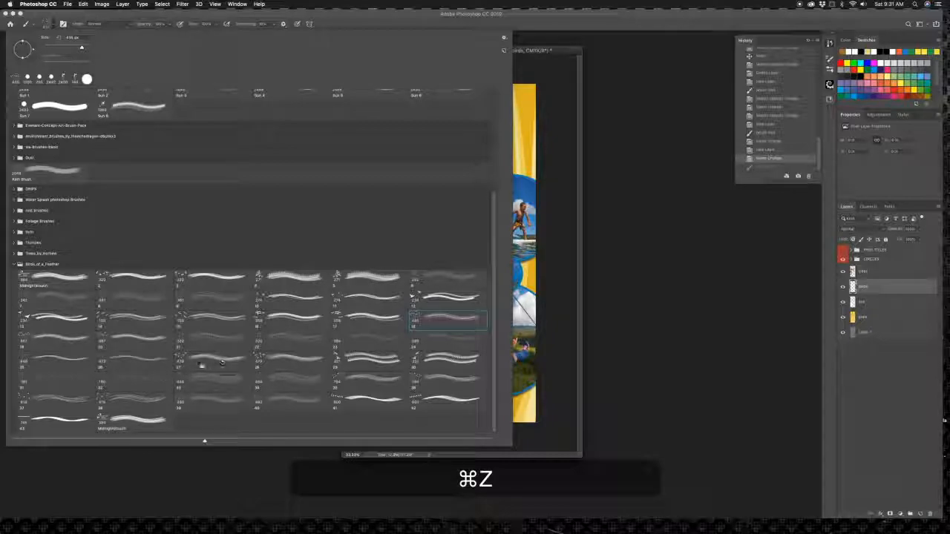
pyautogui.click(263, 357)
pyautogui.click(695, 132)
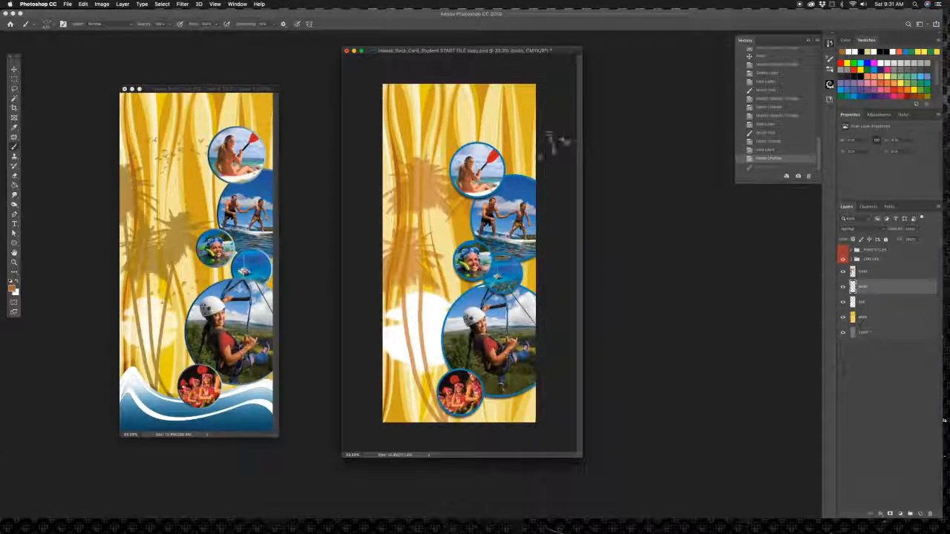
pyautogui.click(435, 147)
pyautogui.press('super+z')
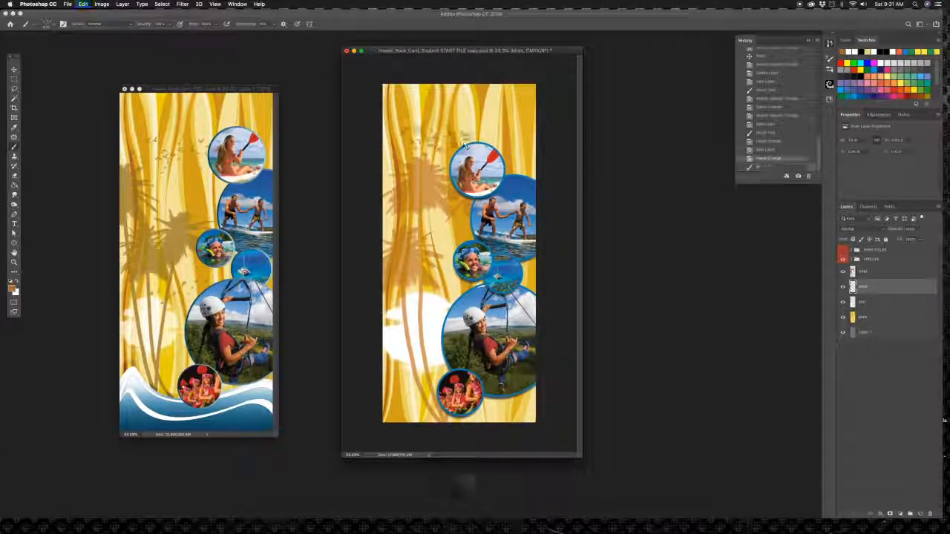
# Reduce the flock brush size and stamp smaller birds above the upper palm on the birds layer
pyautogui.press('[')
pyautogui.press('[')
pyautogui.press('[')
pyautogui.press('super+z')
pyautogui.press('super+z')
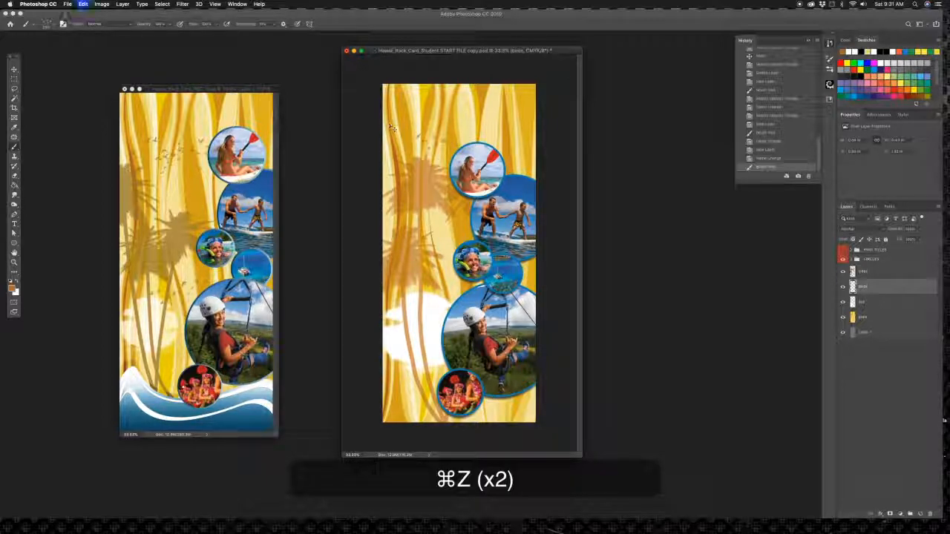
# Switch to another Birds_of_a_Feather flock brush and stamp birds between the palms and the surfing photo, undoing the misplaced stamps
pyautogui.click(45, 25)
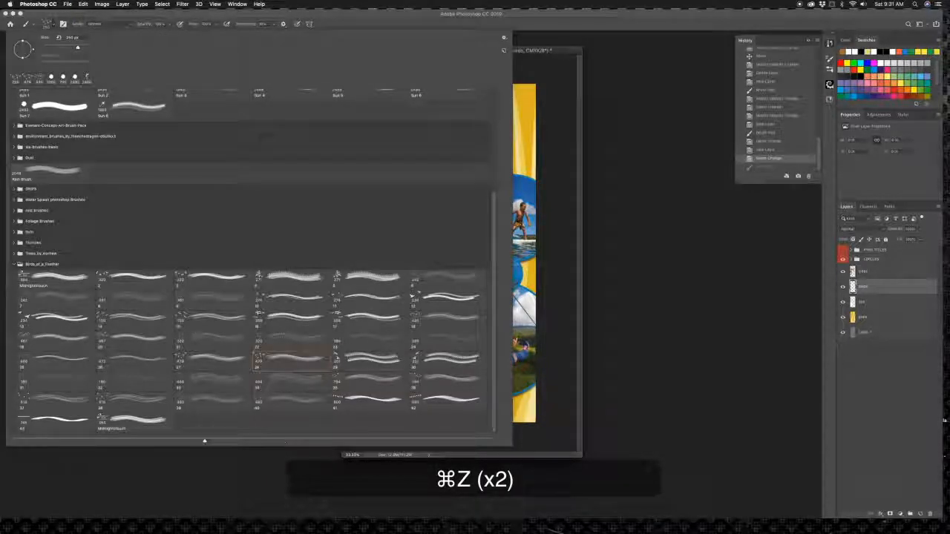
pyautogui.click(259, 379)
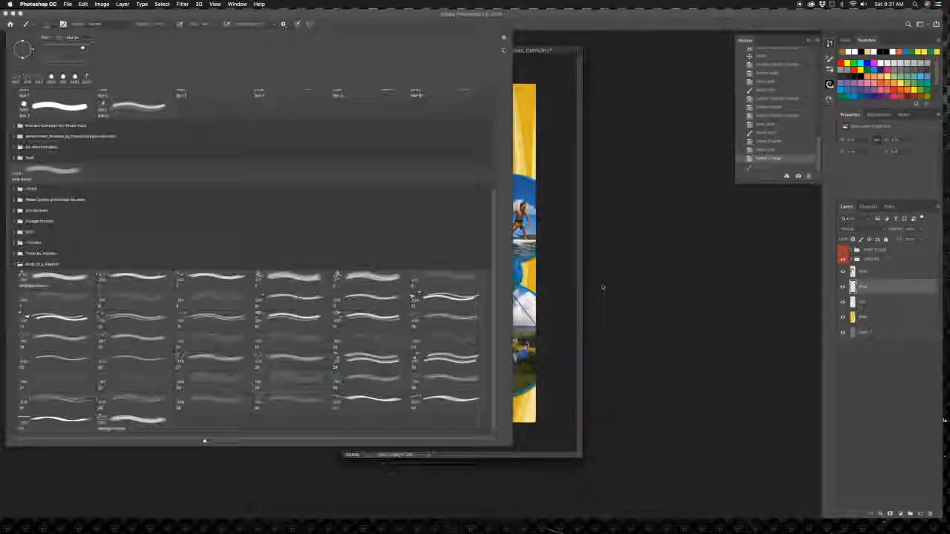
pyautogui.click(601, 288)
pyautogui.click(443, 125)
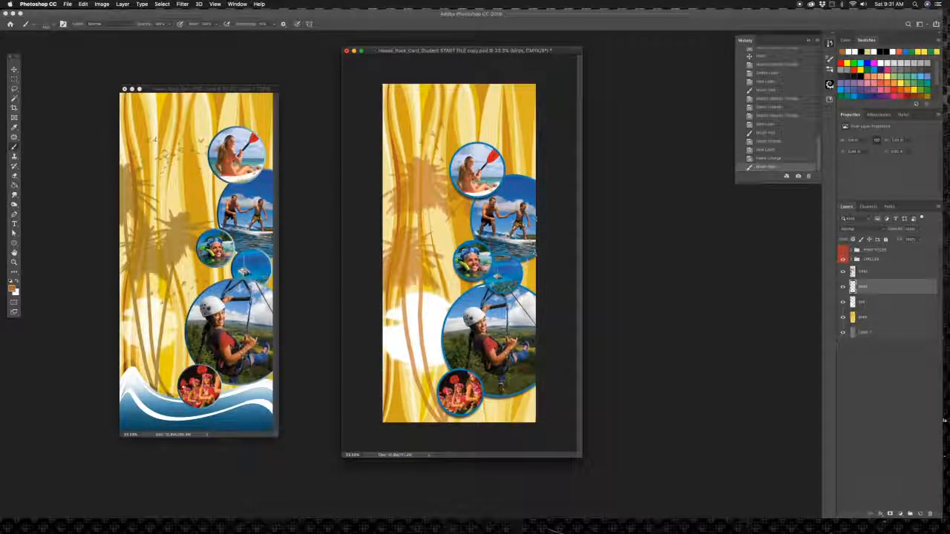
pyautogui.press('super+z')
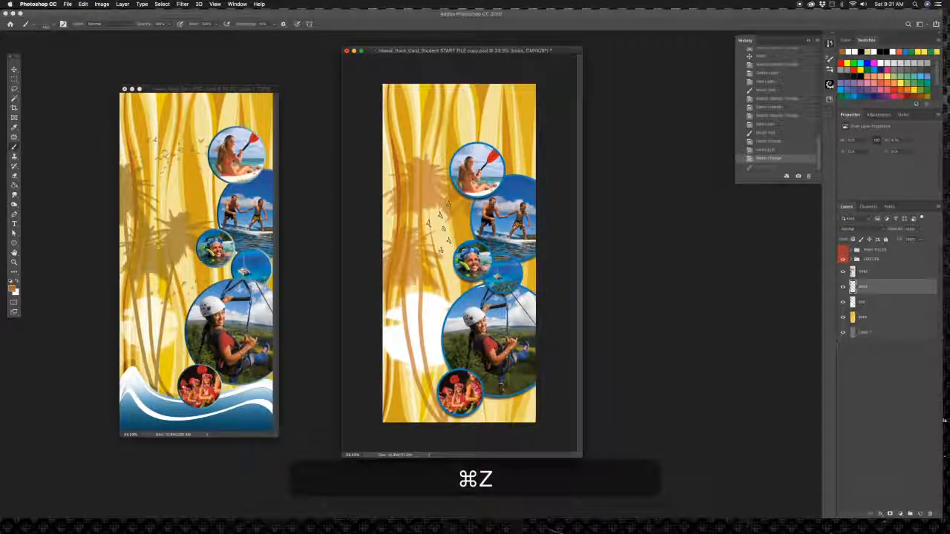
pyautogui.press('super+z')
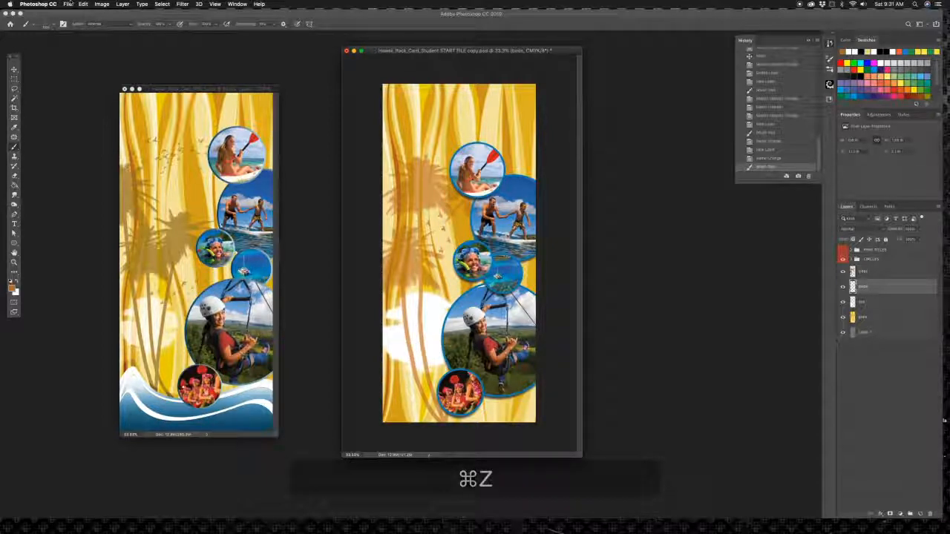
# Choose a neighbouring flock brush from the set, shrink it, and stamp small birds over the upper part of the white sun
pyautogui.click(54, 24)
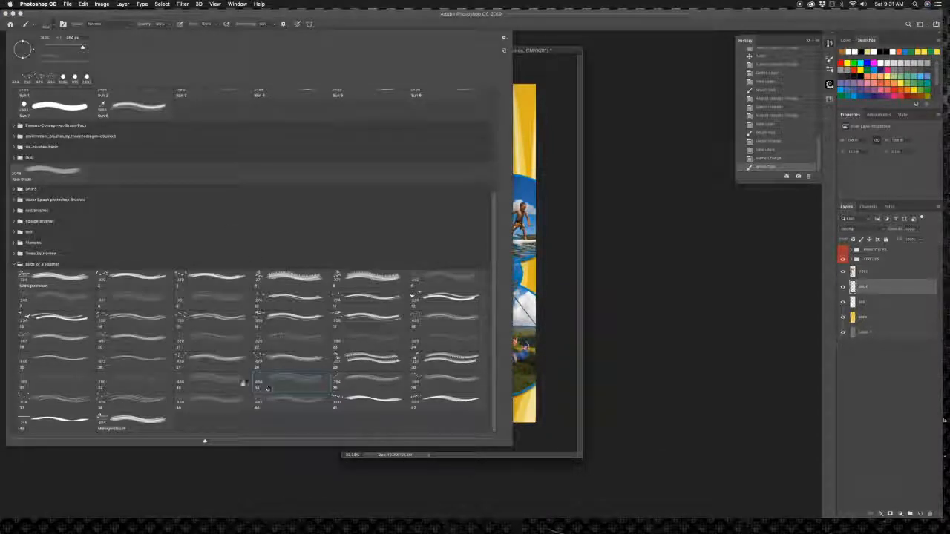
pyautogui.click(640, 302)
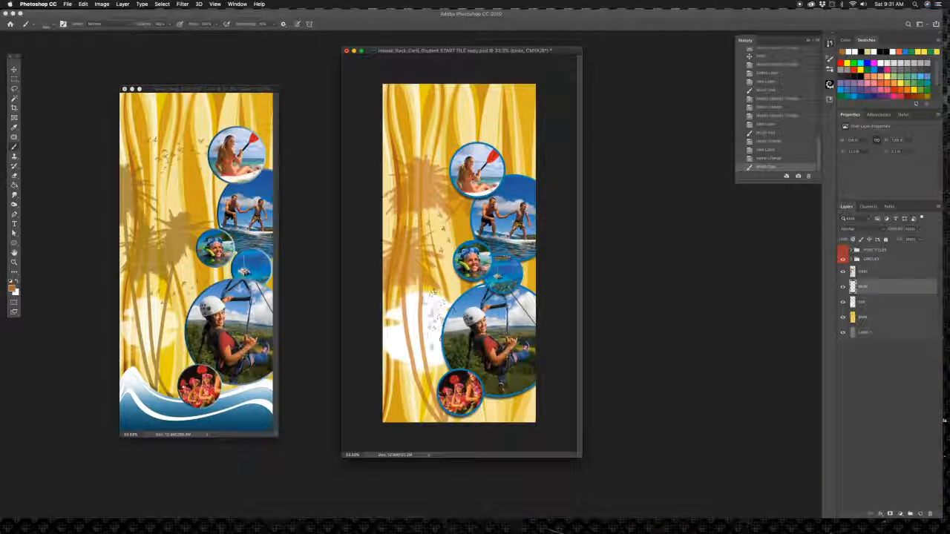
pyautogui.press('[')
pyautogui.press('[')
pyautogui.press('[')
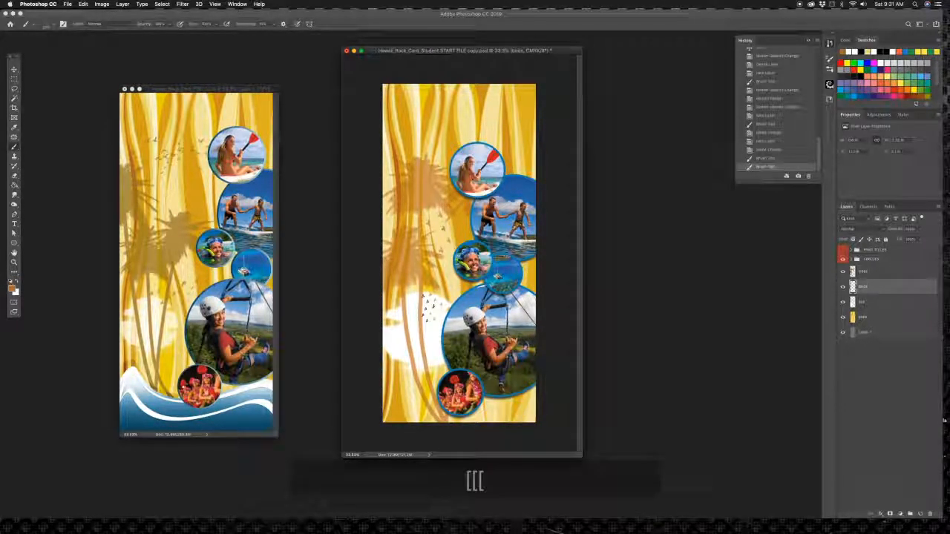
# Pick another scattered-flock brush from the set and stamp more birds across the lower part of the white sun
pyautogui.click(41, 23)
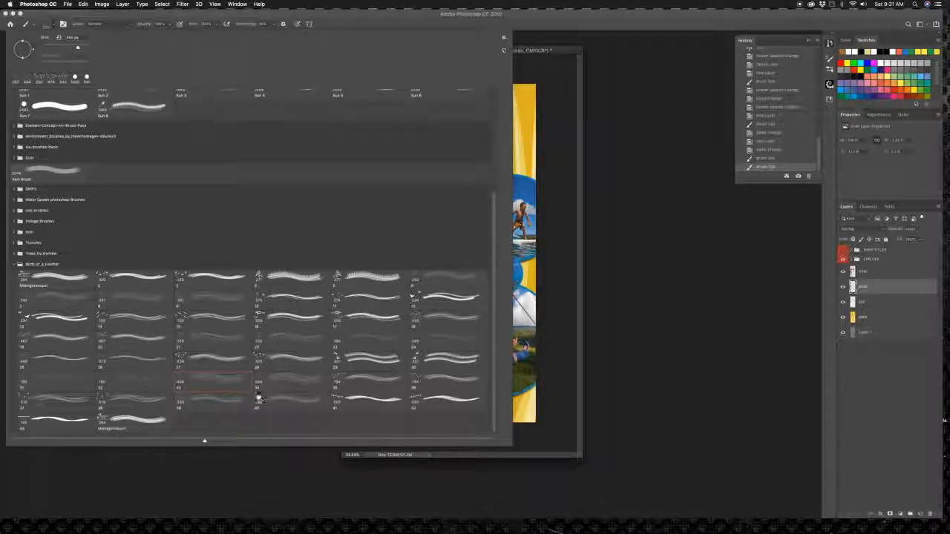
pyautogui.click(291, 402)
pyautogui.click(570, 310)
pyautogui.click(418, 341)
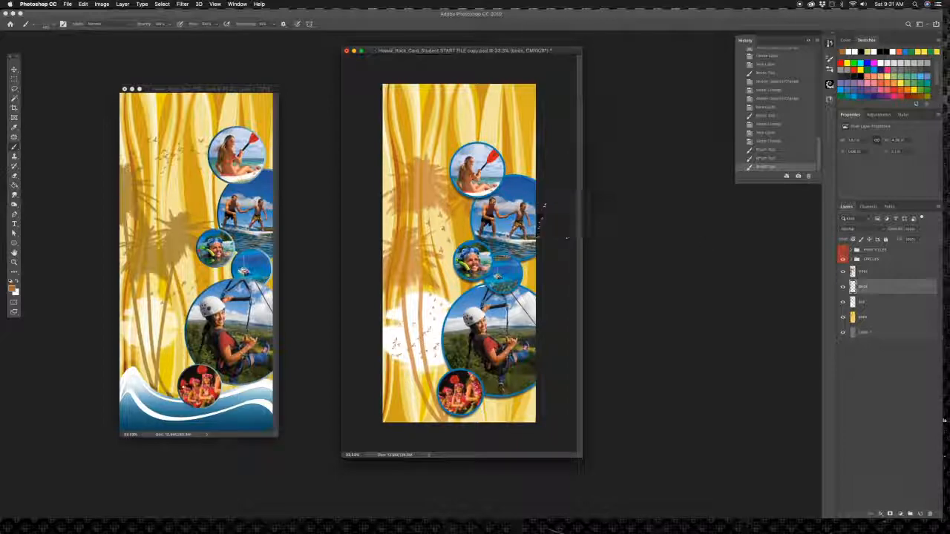
# Toggle the front titles group in the finished reference card to compare its heading, sticker and activities list
pyautogui.click(221, 97)
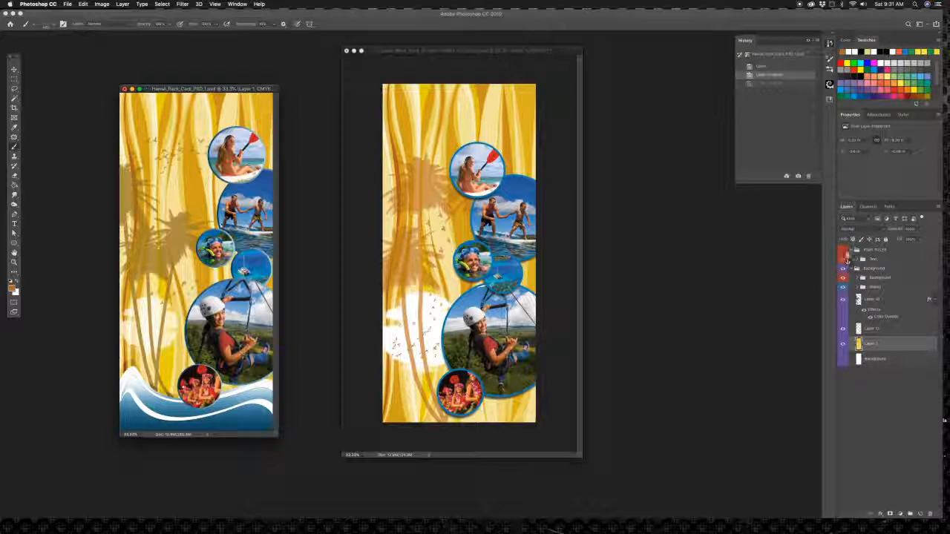
pyautogui.click(843, 252)
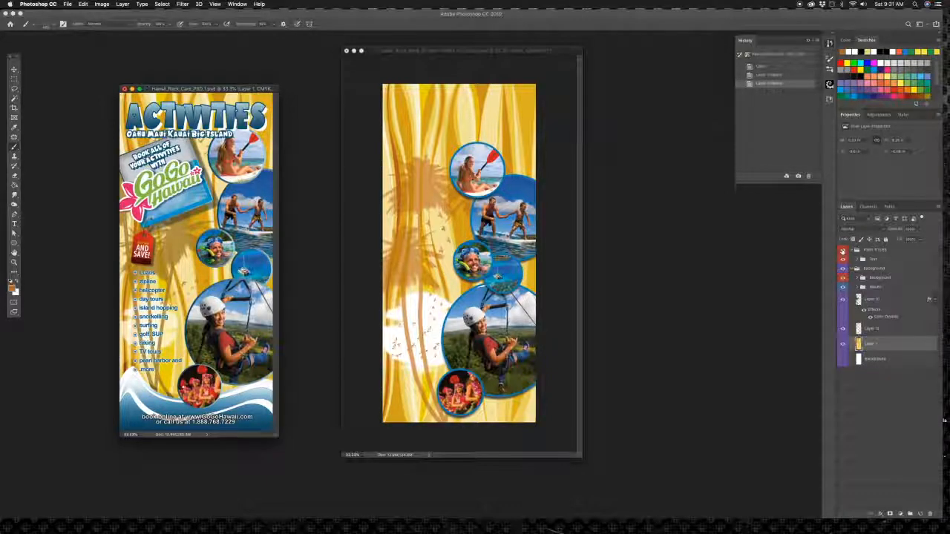
pyautogui.click(842, 253)
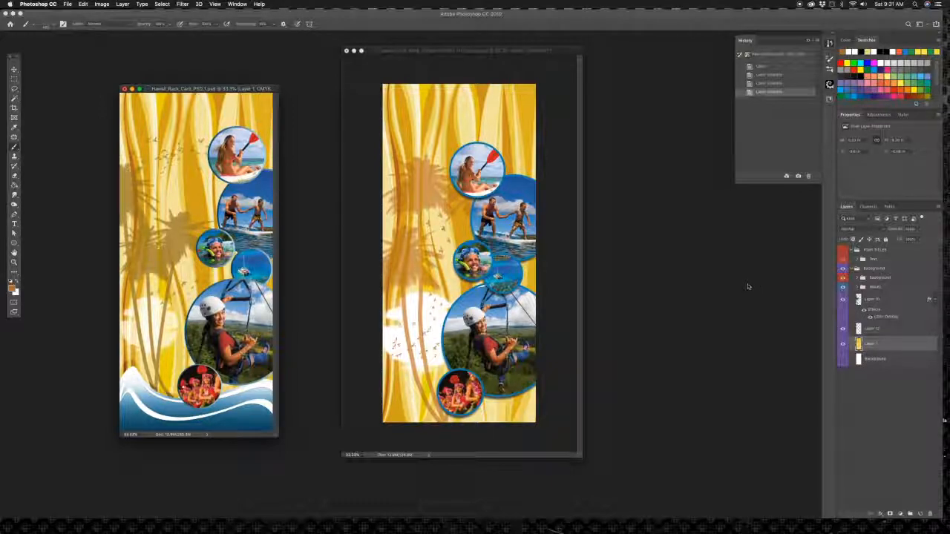
pyautogui.click(842, 252)
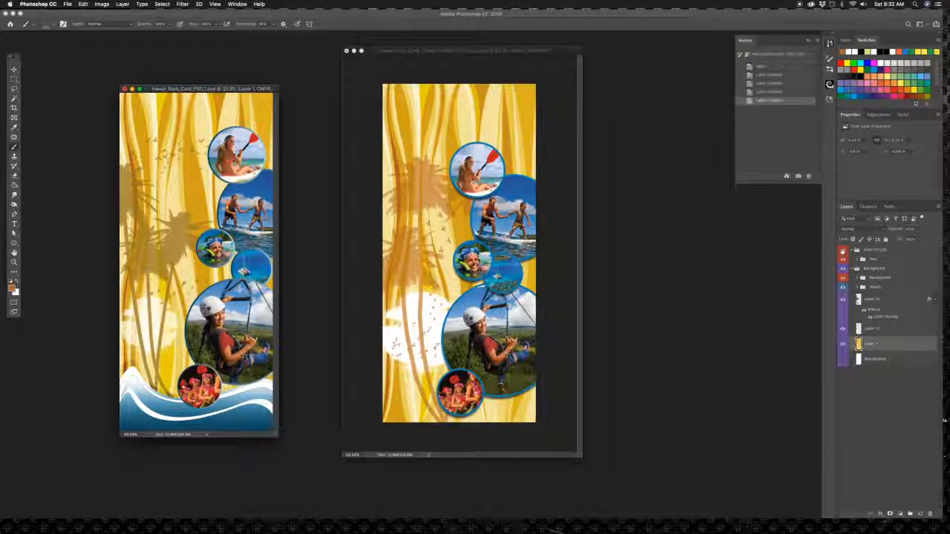
pyautogui.click(842, 252)
pyautogui.hotkey('ctrl', 'Tab')
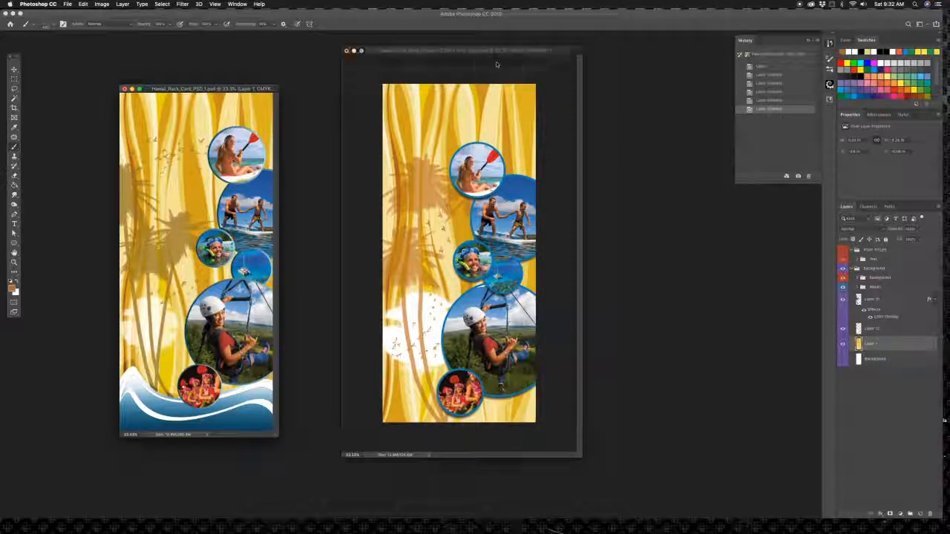
# Show the front titles group in the student copy and open STICKER.psd from the GRAPHICS folder
pyautogui.click(842, 252)
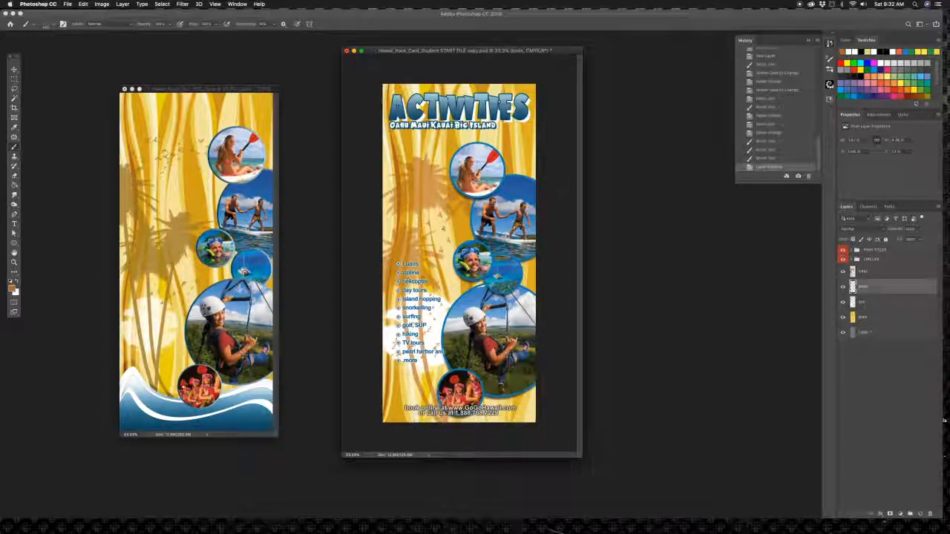
pyautogui.press('Escape')
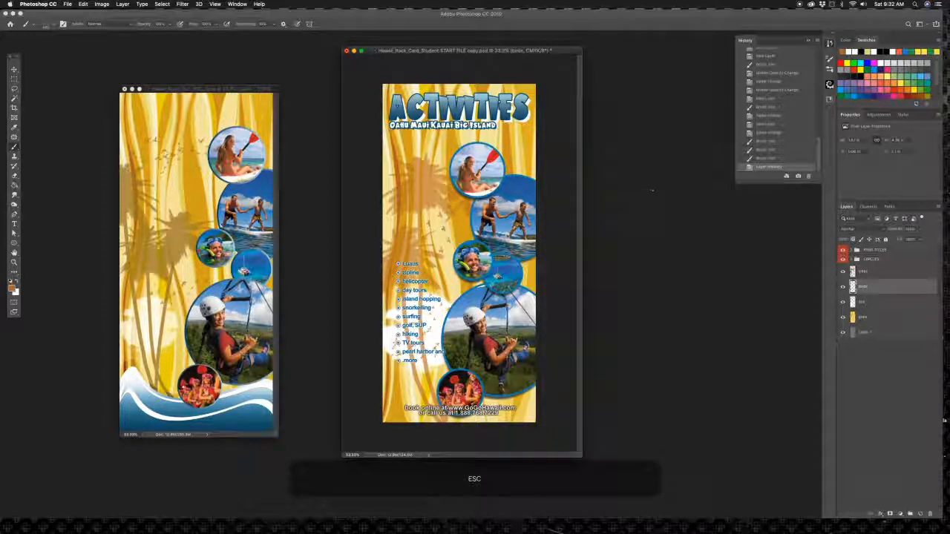
pyautogui.press('super+o')
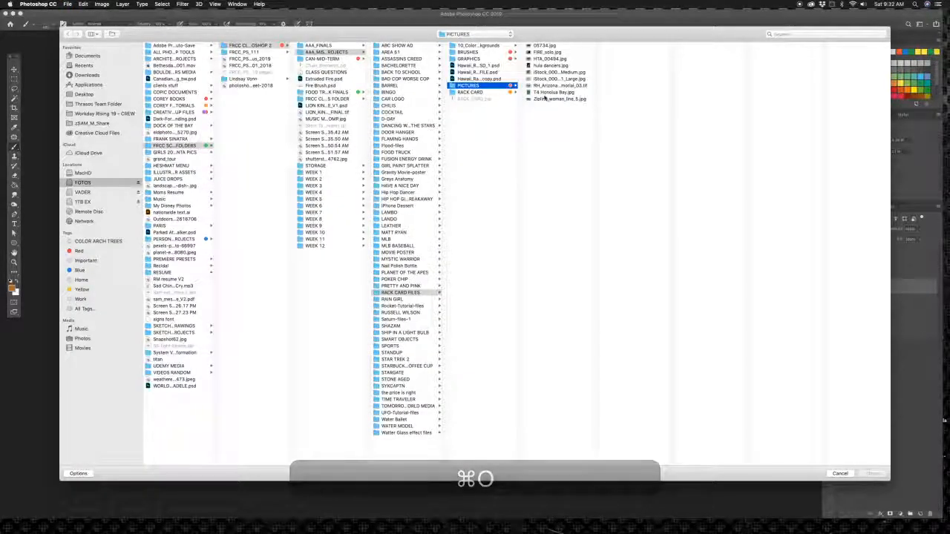
pyautogui.click(476, 59)
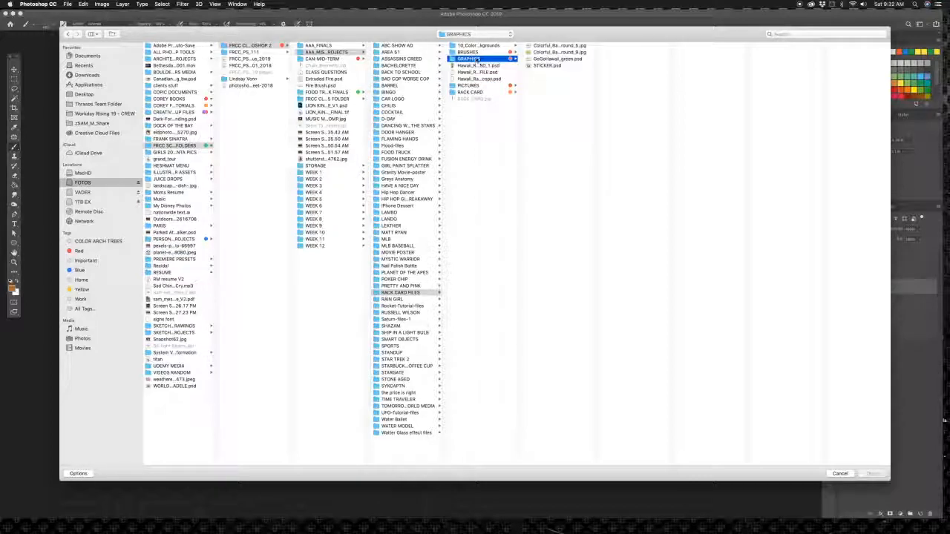
pyautogui.click(545, 66)
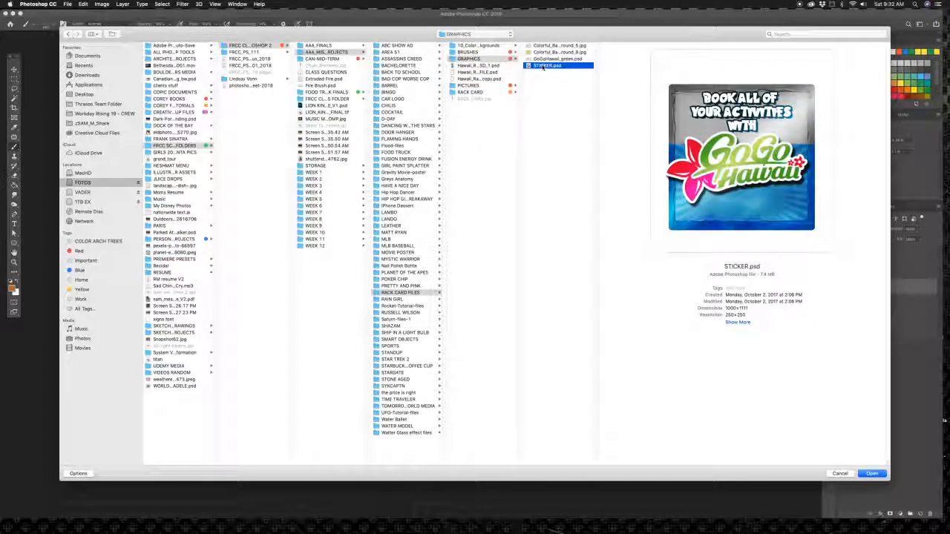
pyautogui.doubleClick(547, 65)
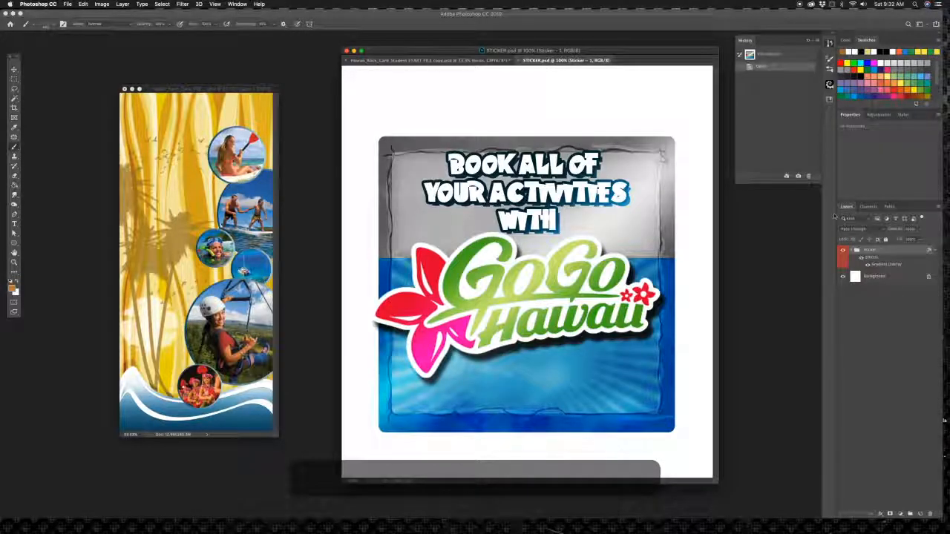
# Copy the sticker group from STICKER.psd into the finished reference card and place it above the front titles group
pyautogui.moveTo(885, 257); pyautogui.dragTo(199, 258)
pyautogui.moveTo(881, 342); pyautogui.dragTo(883, 251)
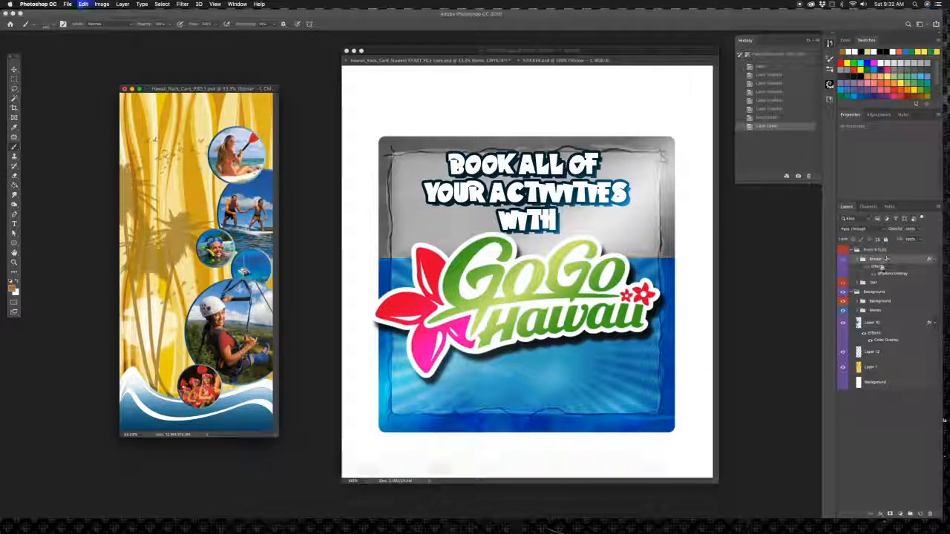
pyautogui.press('super+z')
pyautogui.moveTo(881, 341); pyautogui.dragTo(876, 250)
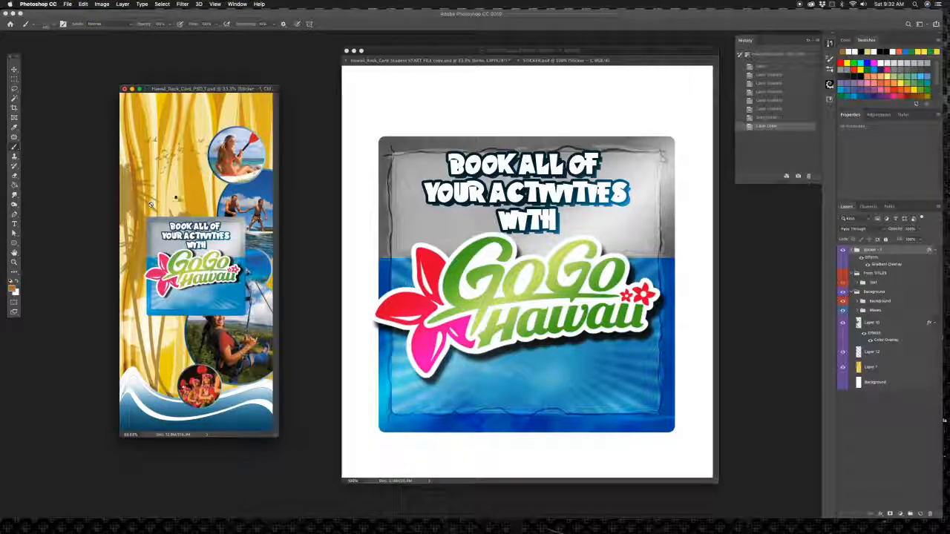
pyautogui.press('super+t')
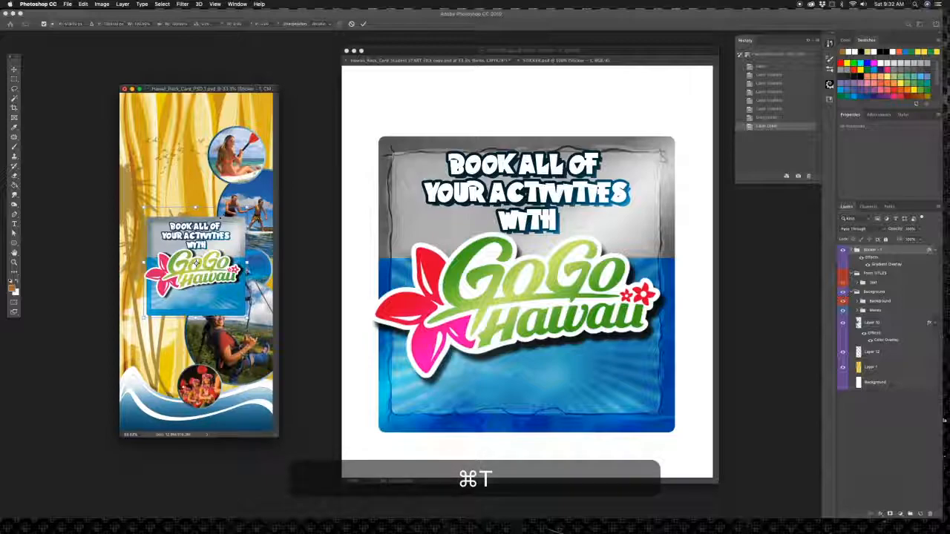
pyautogui.moveTo(247, 217); pyautogui.dragTo(215, 248)
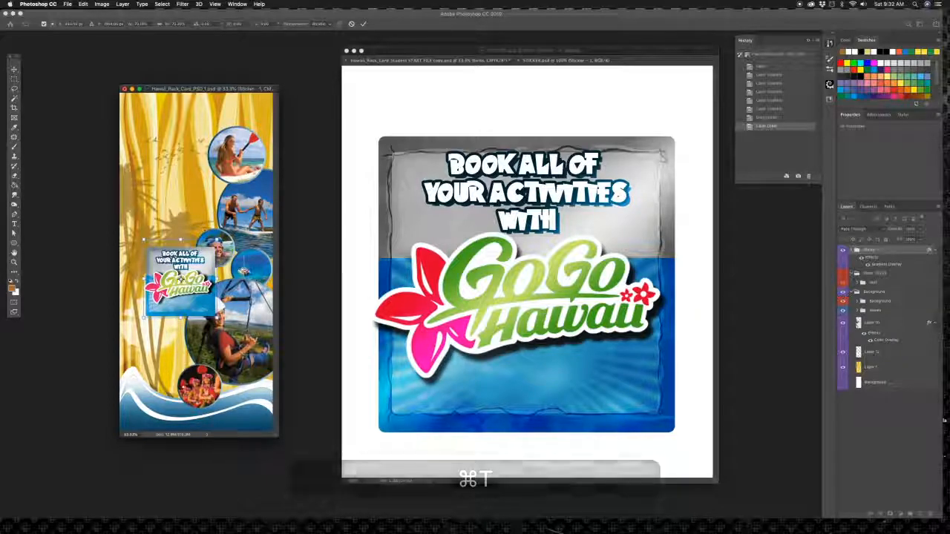
pyautogui.moveTo(199, 213); pyautogui.dragTo(184, 207)
# Close STICKER.psd and copy the sticker group from the reference card into the student copy above its titles group
pyautogui.click(519, 61)
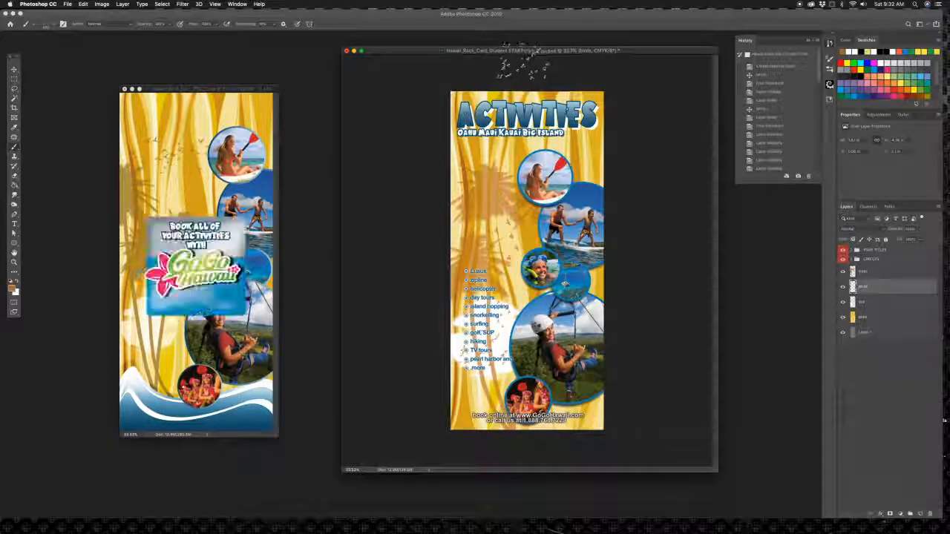
pyautogui.moveTo(877, 253); pyautogui.dragTo(546, 172)
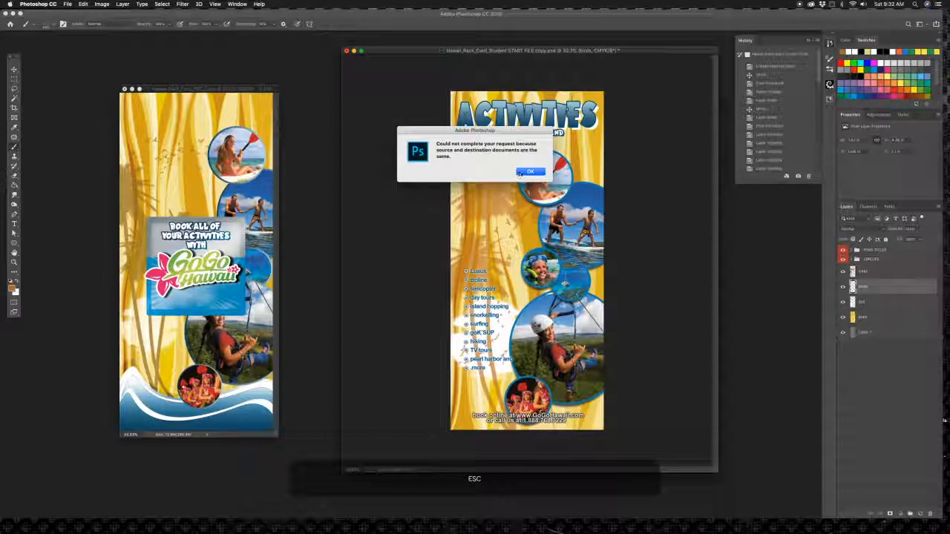
pyautogui.click(532, 172)
pyautogui.click(843, 251)
pyautogui.click(843, 251)
pyautogui.moveTo(886, 254); pyautogui.dragTo(575, 221)
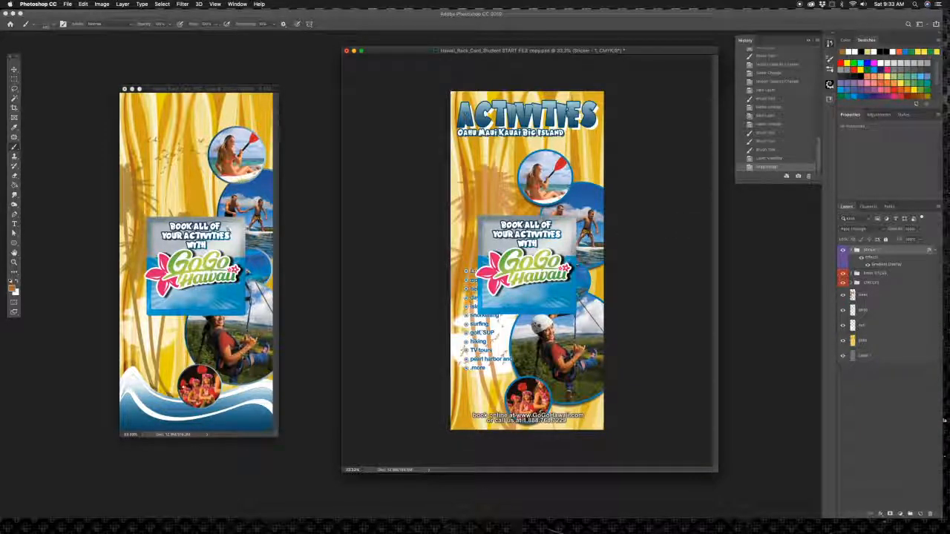
# Delete the copied sticker group from the finished reference card
pyautogui.press('super+grave')
pyautogui.moveTo(903, 341); pyautogui.dragTo(930, 515)
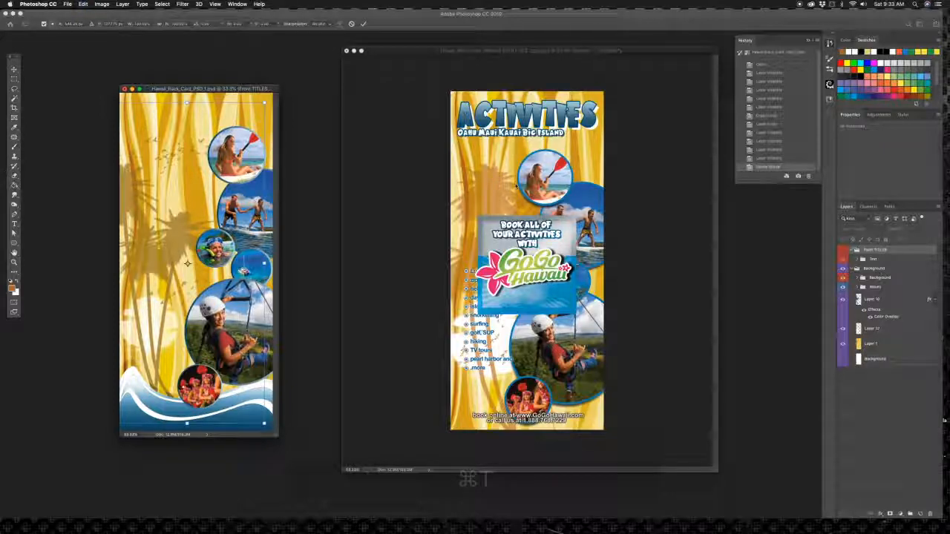
pyautogui.press('super+t')
pyautogui.press('Escape')
pyautogui.press('Escape')
pyautogui.press('super+t')
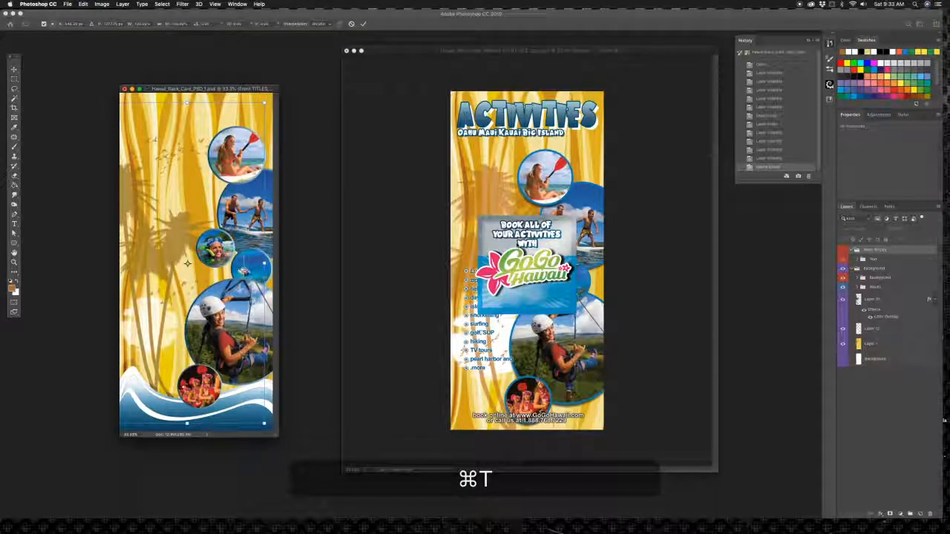
pyautogui.press('Escape')
pyautogui.press('Escape')
pyautogui.press('Escape')
pyautogui.press('Escape')
pyautogui.press('Escape')
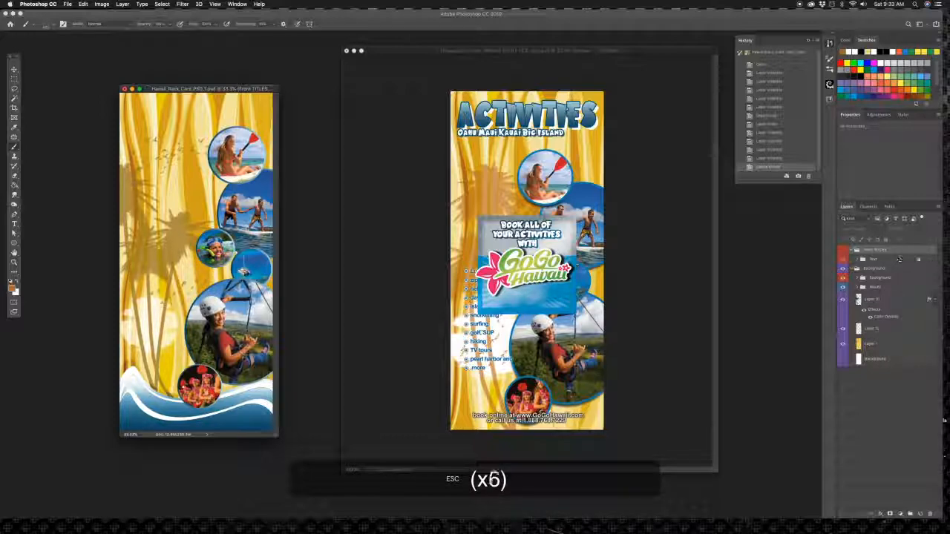
# Show the reference card's titles, and shrink and tilt the student copy's sticker counter-clockwise to sit beneath the ACTIVITIES heading at the card's left edge
pyautogui.click(842, 250)
pyautogui.click(619, 52)
pyautogui.press('super+t')
pyautogui.moveTo(576, 218); pyautogui.dragTo(491, 152)
pyautogui.moveTo(469, 218); pyautogui.dragTo(458, 245)
pyautogui.moveTo(506, 196)
pyautogui.mouseDown()
pyautogui.moveTo(508, 209)
pyautogui.moveTo(519, 199)
pyautogui.mouseUp()
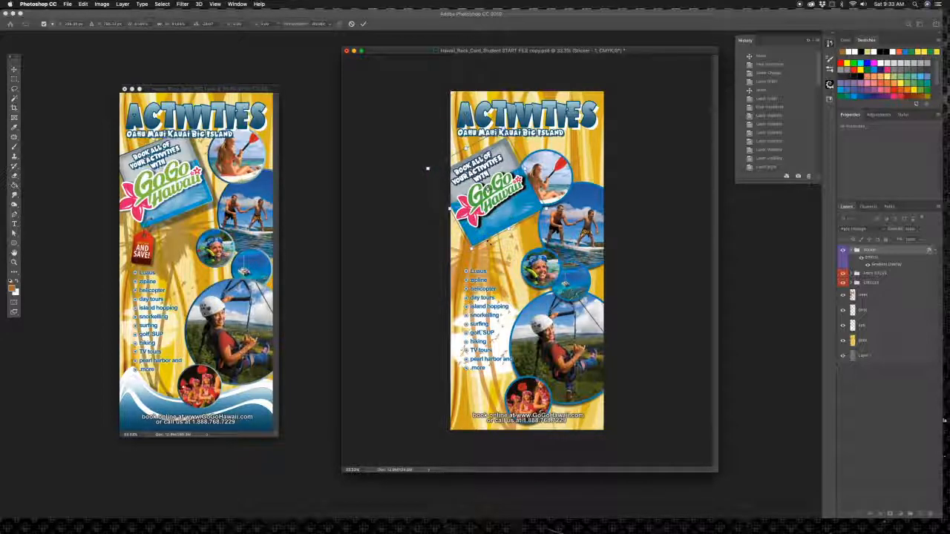
pyautogui.moveTo(470, 250); pyautogui.dragTo(456, 249)
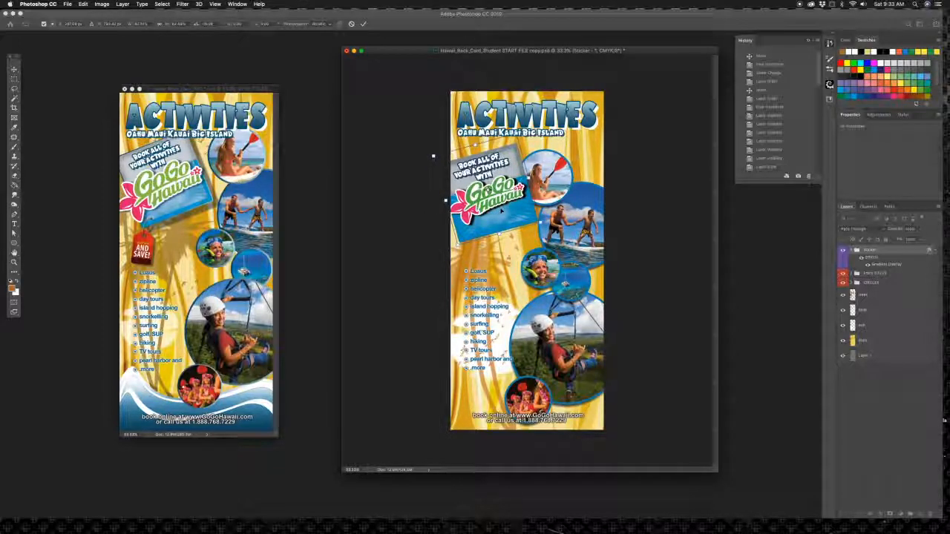
pyautogui.press('Return')
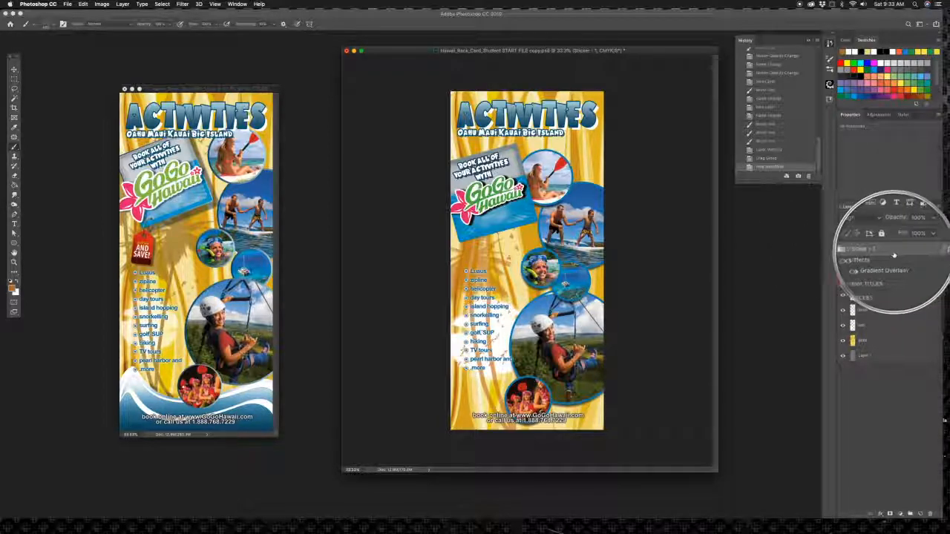
# Add a Multiply drop shadow to the sticker group, nudge the shadow's offset slightly, and lower its opacity
pyautogui.doubleClick(911, 253)
pyautogui.press('Tab')
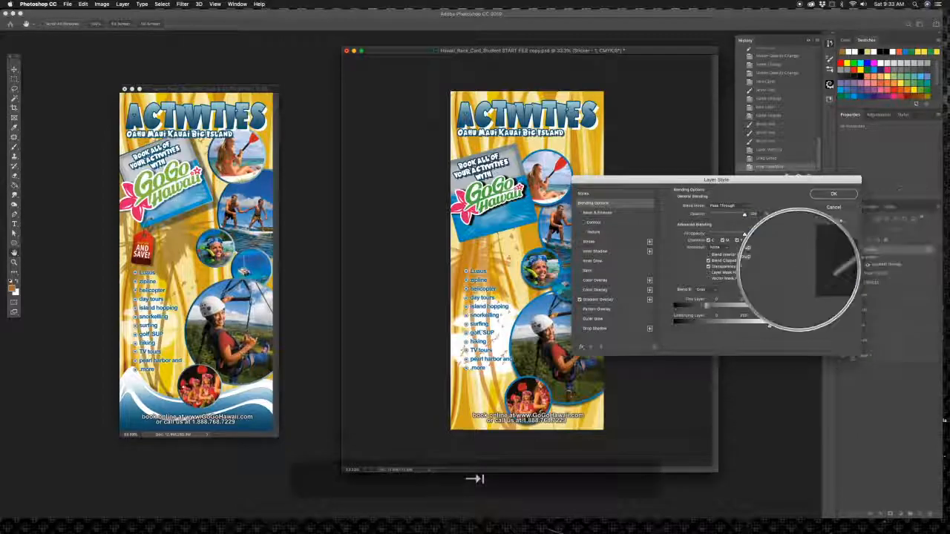
pyautogui.click(593, 328)
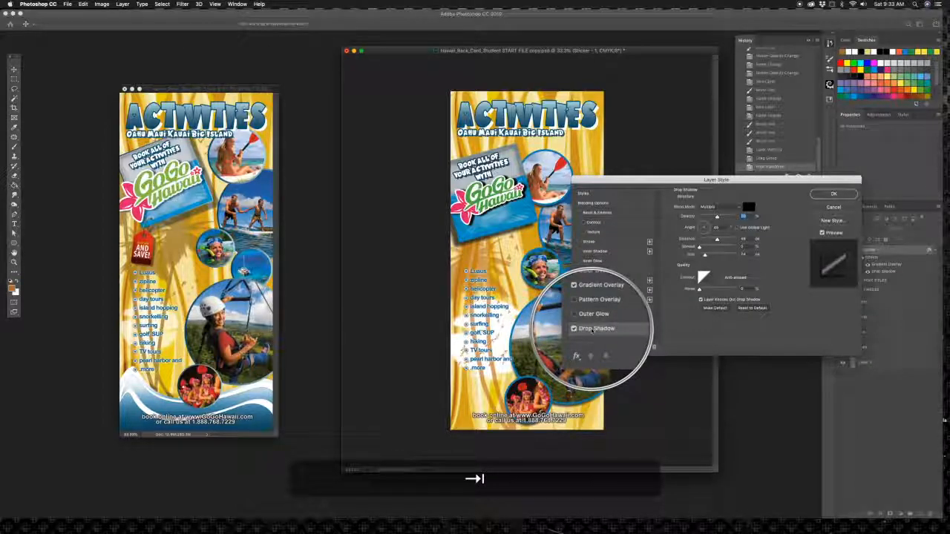
pyautogui.moveTo(501, 242); pyautogui.dragTo(503, 243)
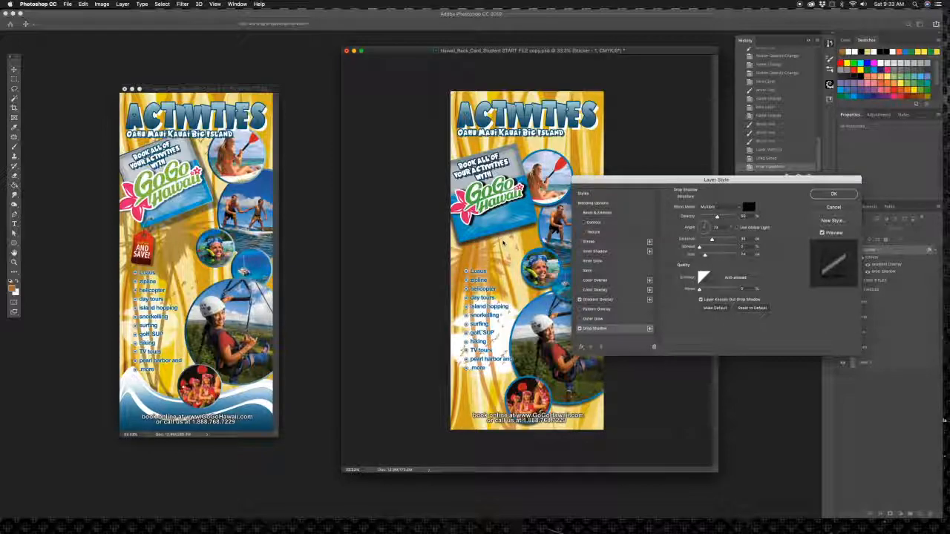
pyautogui.moveTo(722, 218); pyautogui.dragTo(708, 217)
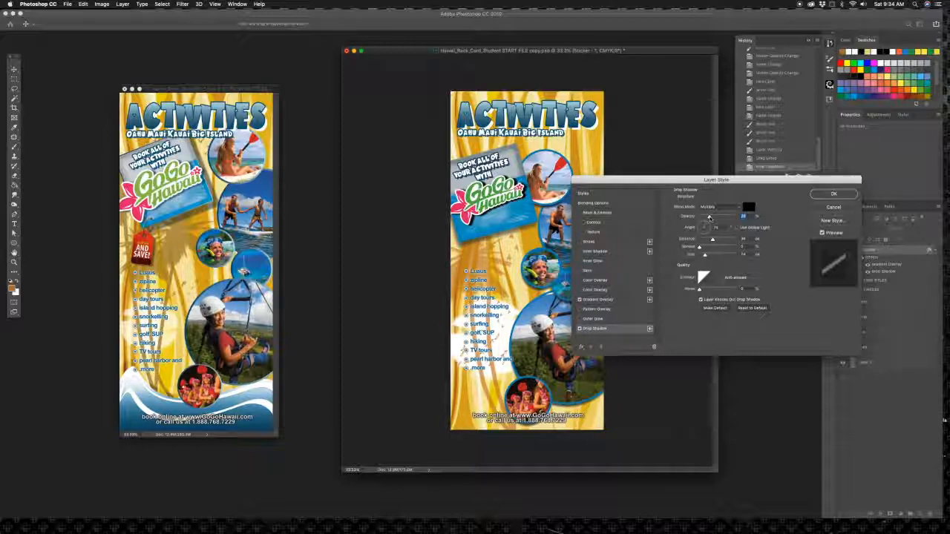
pyautogui.click(834, 194)
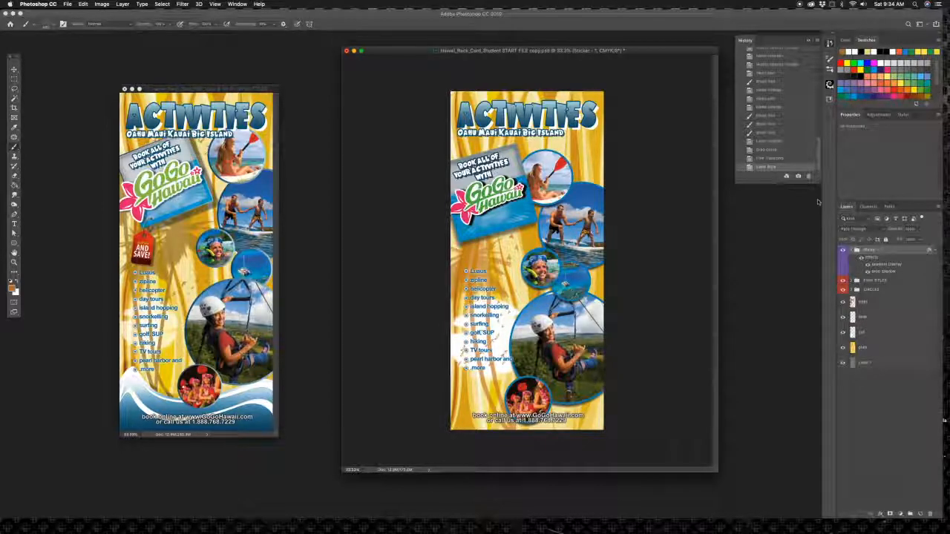
# Move the kayak photo together with its circle slightly up and to the right, away from the surfing circle
pyautogui.click(851, 289)
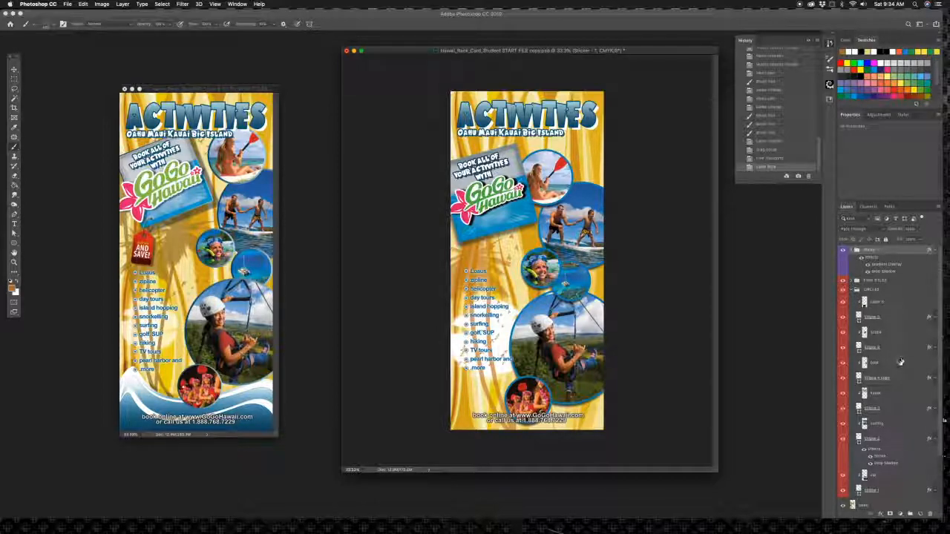
pyautogui.click(889, 394)
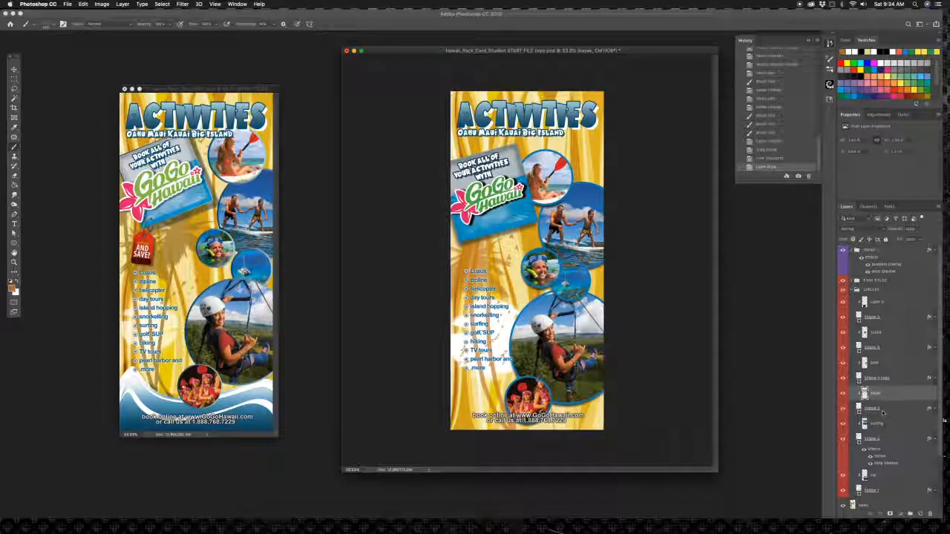
pyautogui.keyDown('shift'); pyautogui.click(881, 411); pyautogui.keyUp('shift')
pyautogui.press('v')
pyautogui.moveTo(553, 172); pyautogui.dragTo(558, 158)
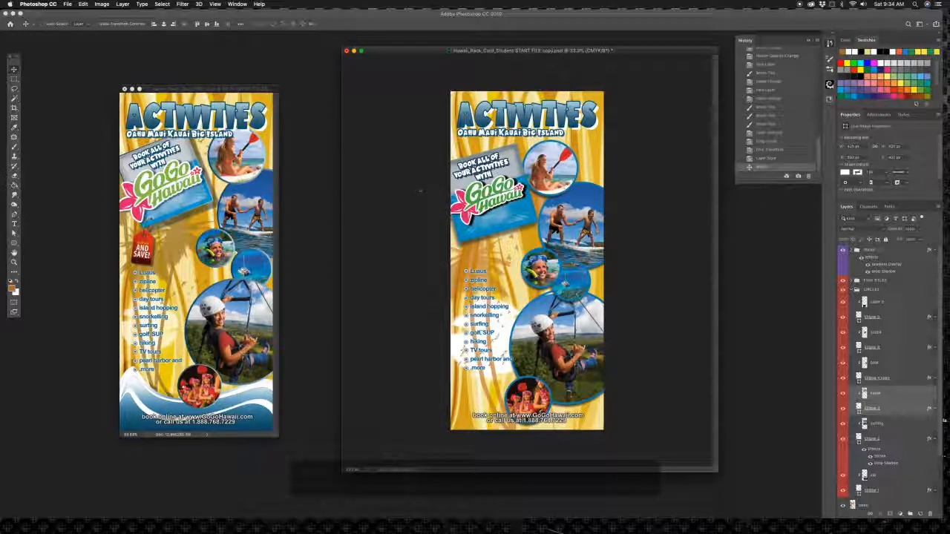
# Close the reference card Hawaii_Rack_Card_PSD_1.psd and save its changes
pyautogui.click(124, 89)
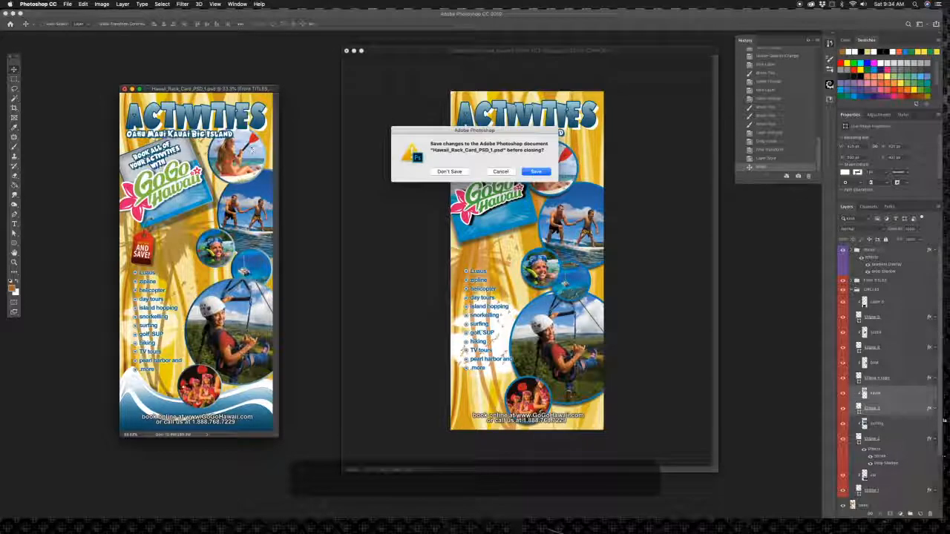
pyautogui.click(524, 175)
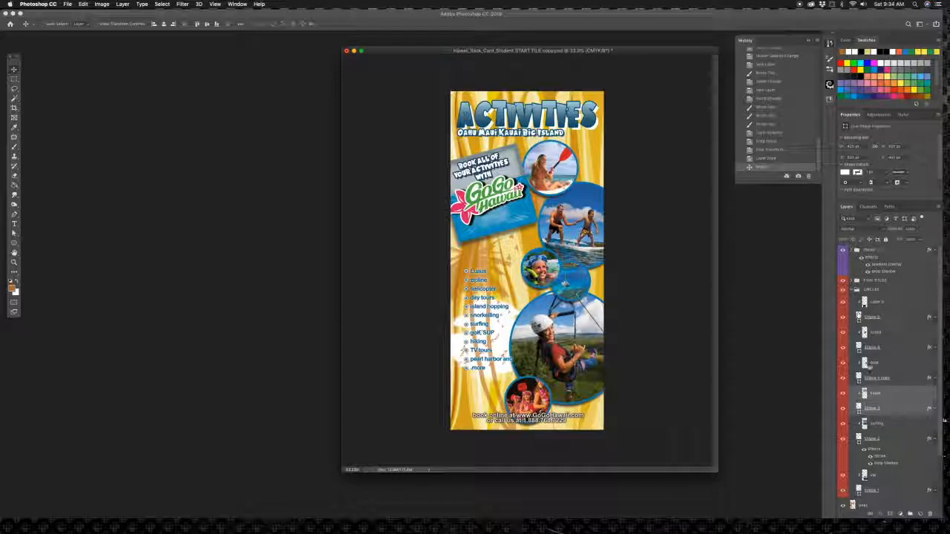
# Collapse the surfing circle's effects and the CIRCLES group, and show the student copy in full-screen mode
pyautogui.click(931, 439)
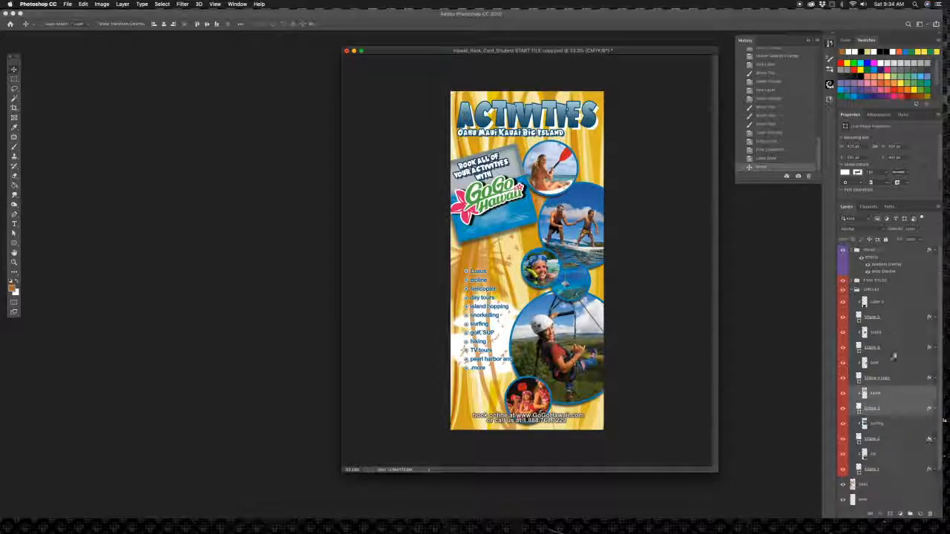
pyautogui.click(855, 290)
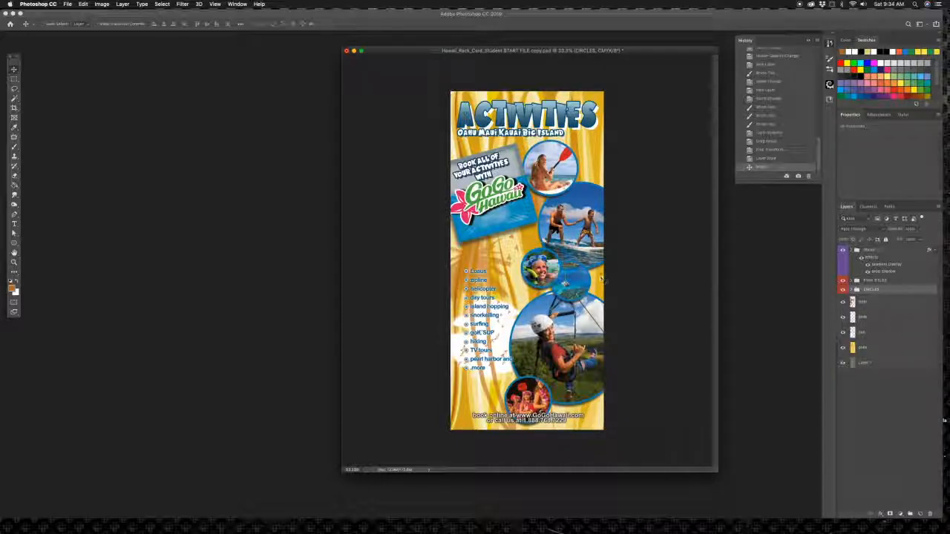
pyautogui.press('f')
pyautogui.press('f')
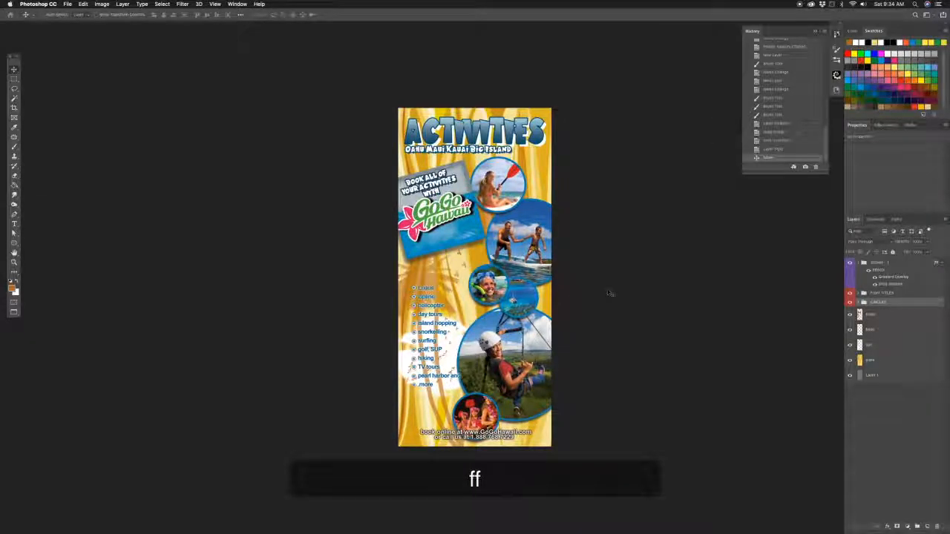